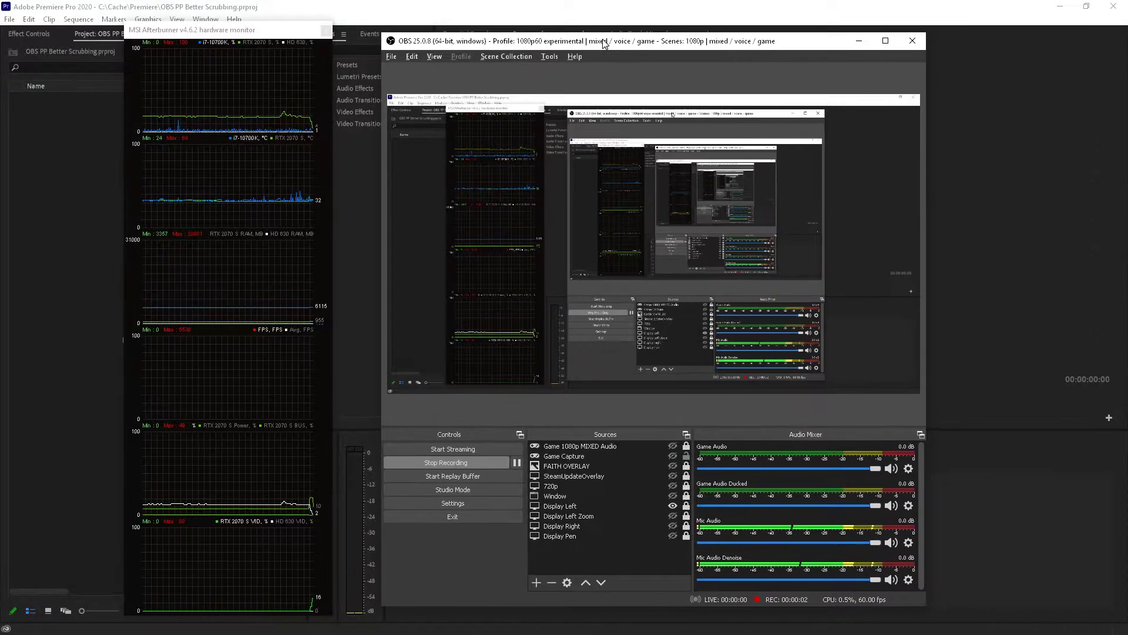
Review the advanced recording output settings in OBS, including encoder, rate control, bitrate and max B-frames, without changing them.
left_click(476, 504)
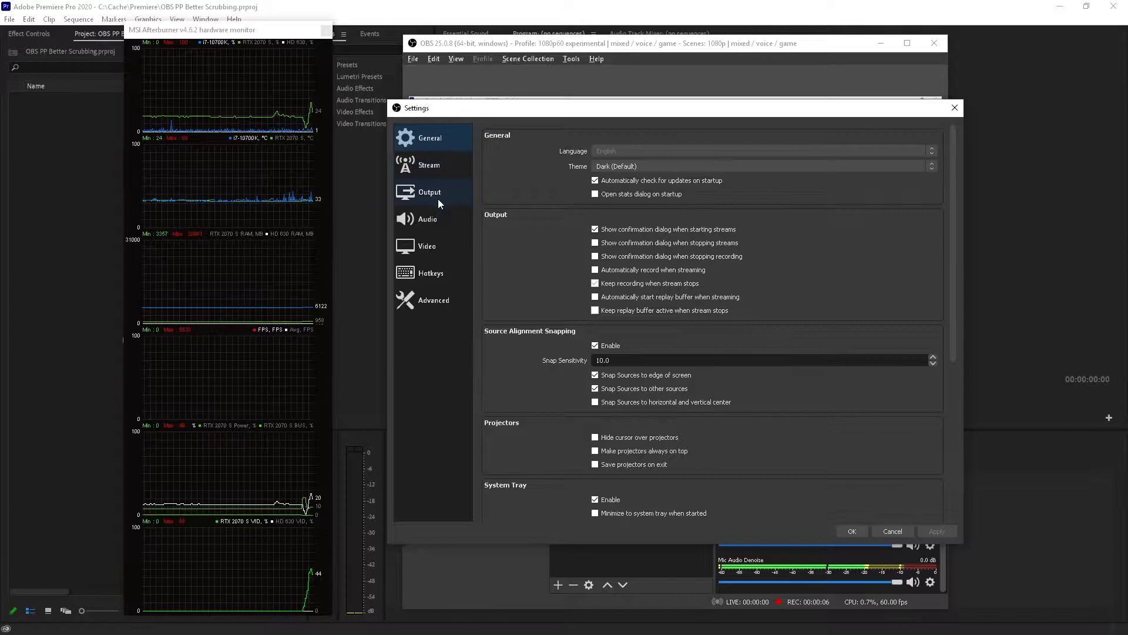
left_click(436, 195)
left_click(532, 157)
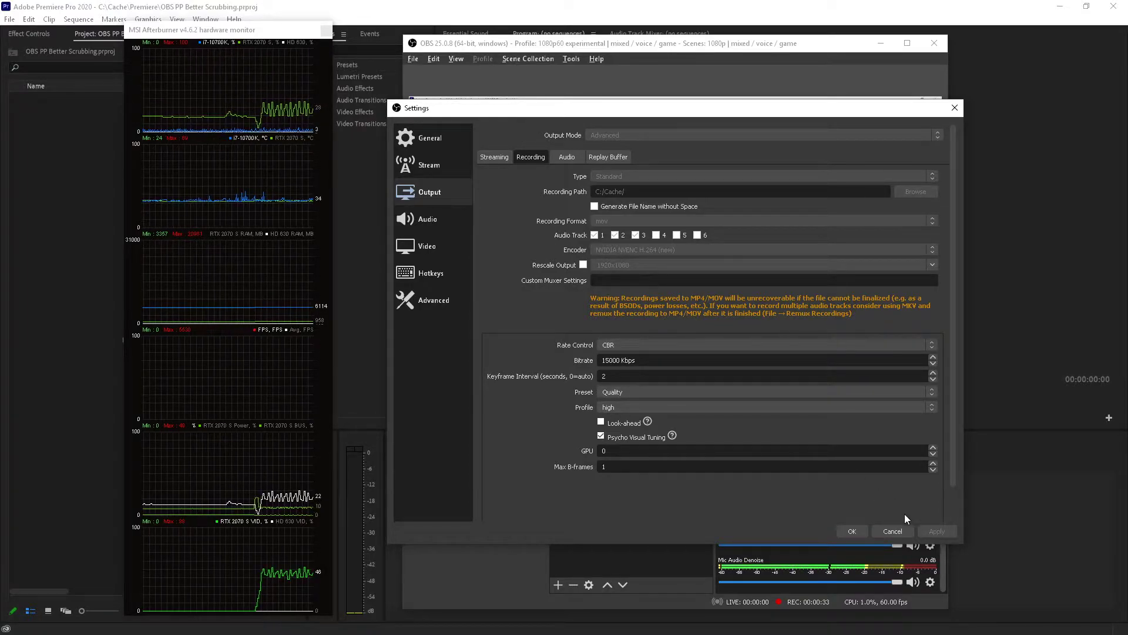
left_click(893, 531)
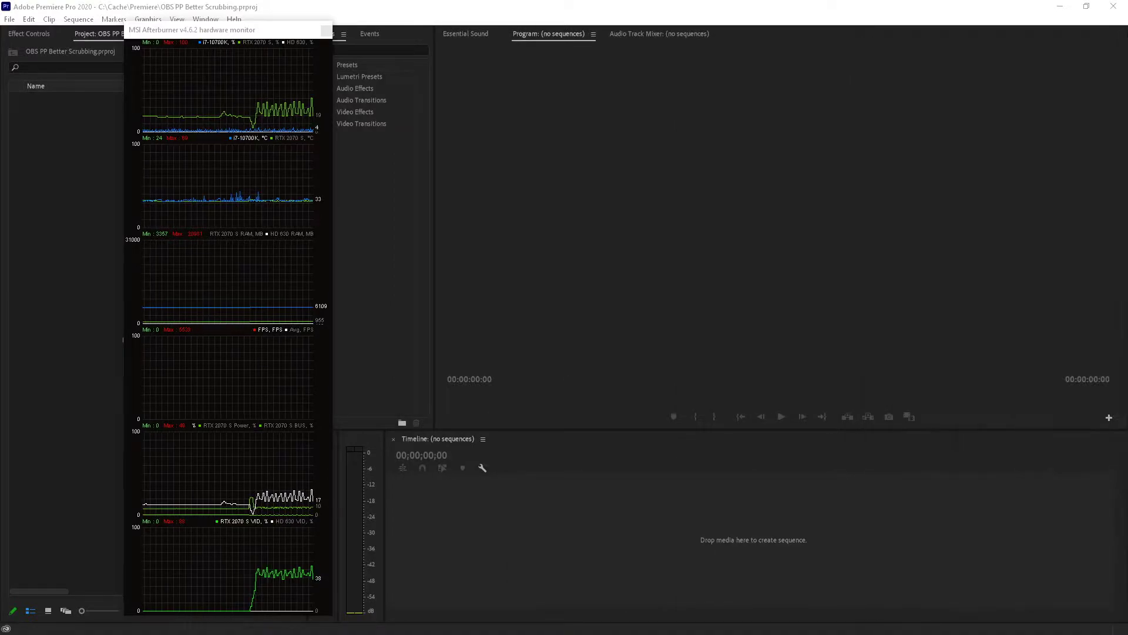
Switch to the OBS PP Scrubbing folder in File Explorer and permanently delete ignore.mov.
key("alt+Tab")
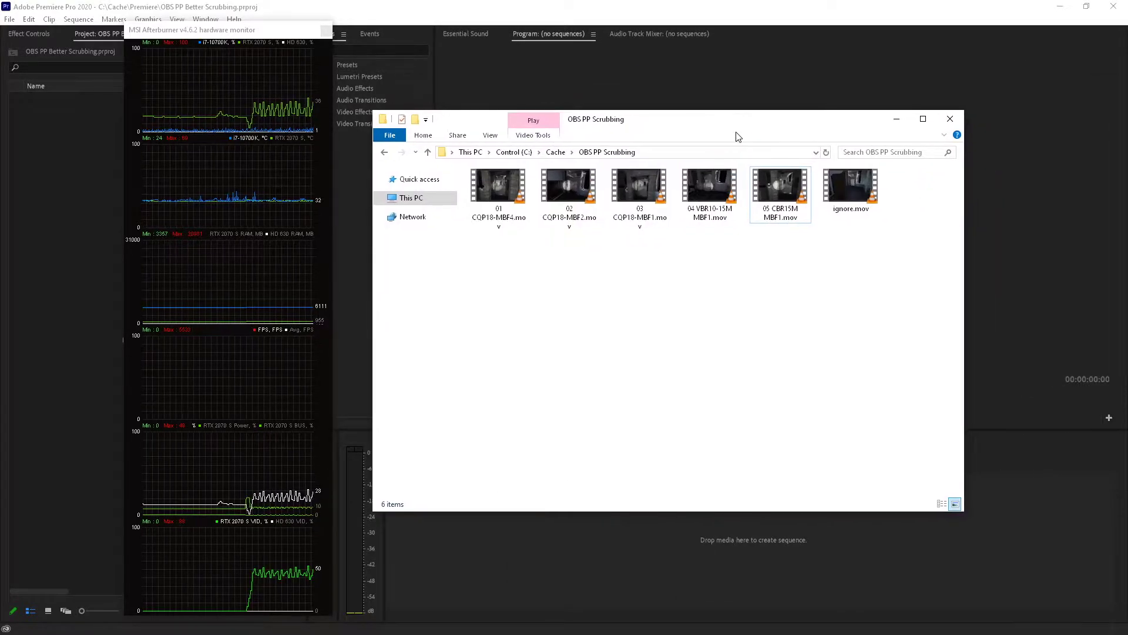
left_click_drag(803, 253, 505, 170)
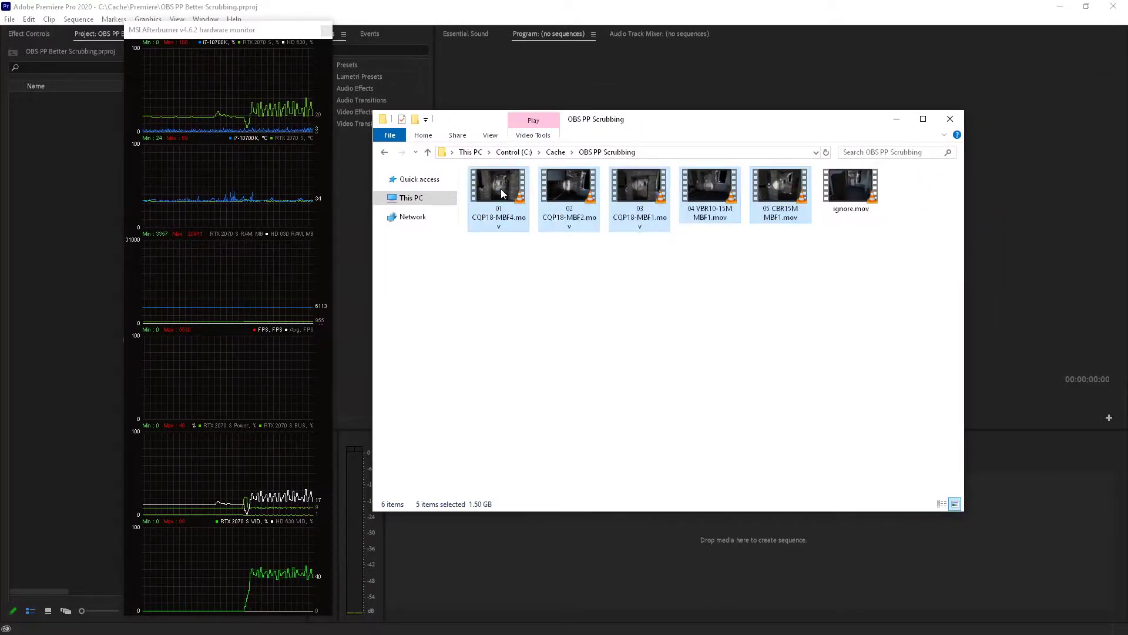
left_click(846, 196)
key("shift+Delete")
key("Return")
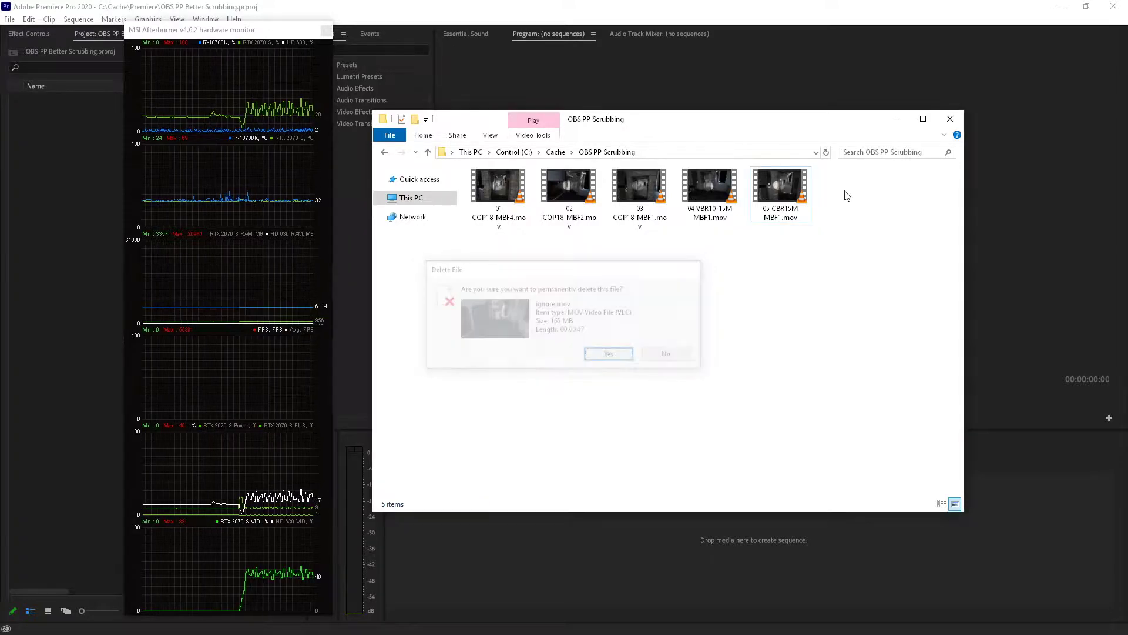
Import the five remaining test clips, 01 through 05, from the folder into the Premiere Pro project.
left_click_drag(816, 242, 257, 212)
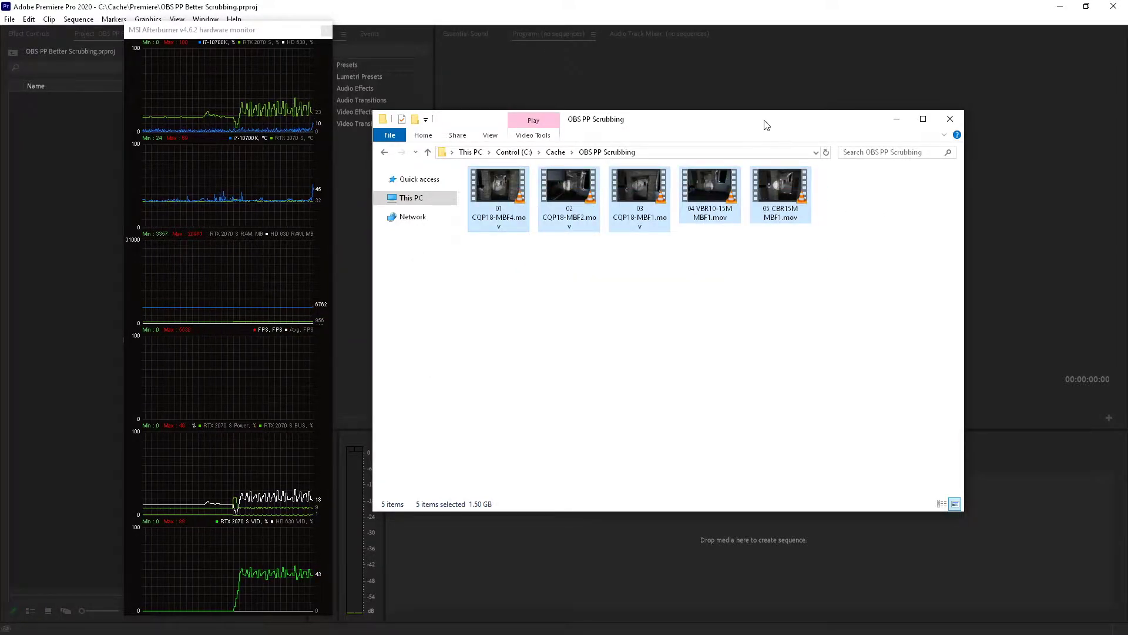
left_click_drag(763, 121, 1126, 64)
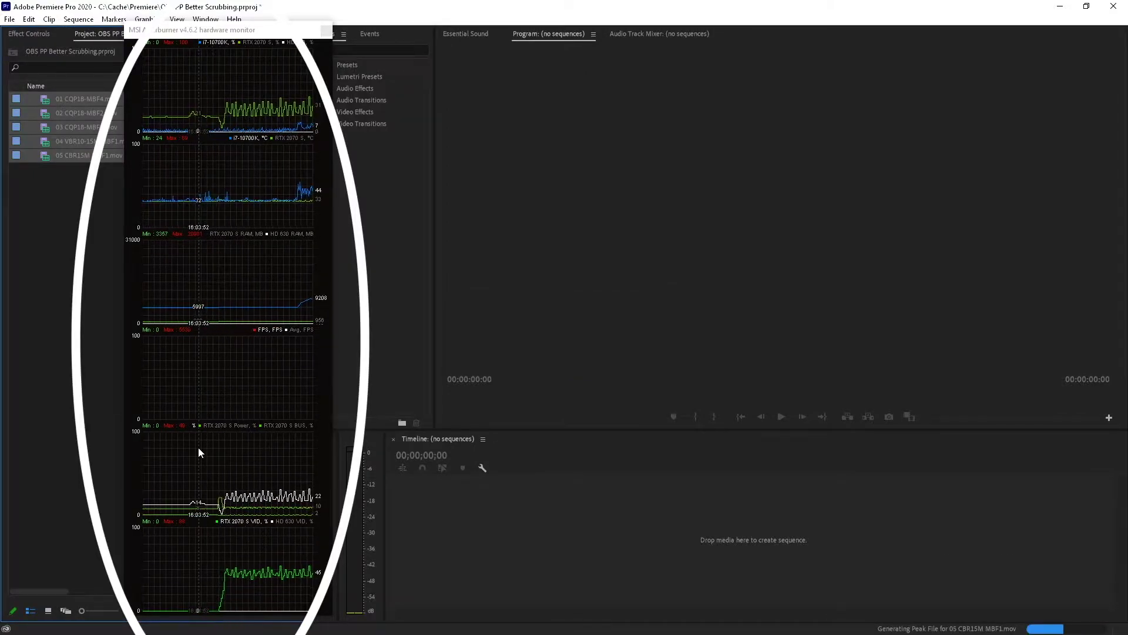
left_click(66, 227)
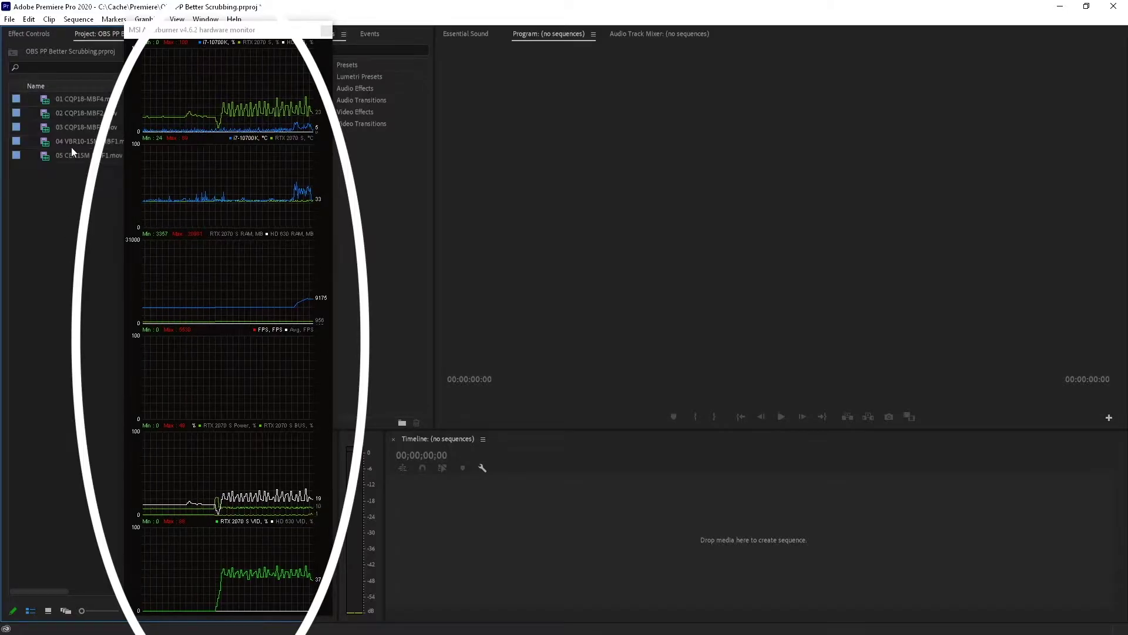
Create a sequence from 01 CQP18-MBF4.mov and scrub its timeline to about 22 seconds.
right_click(83, 98)
left_click(128, 281)
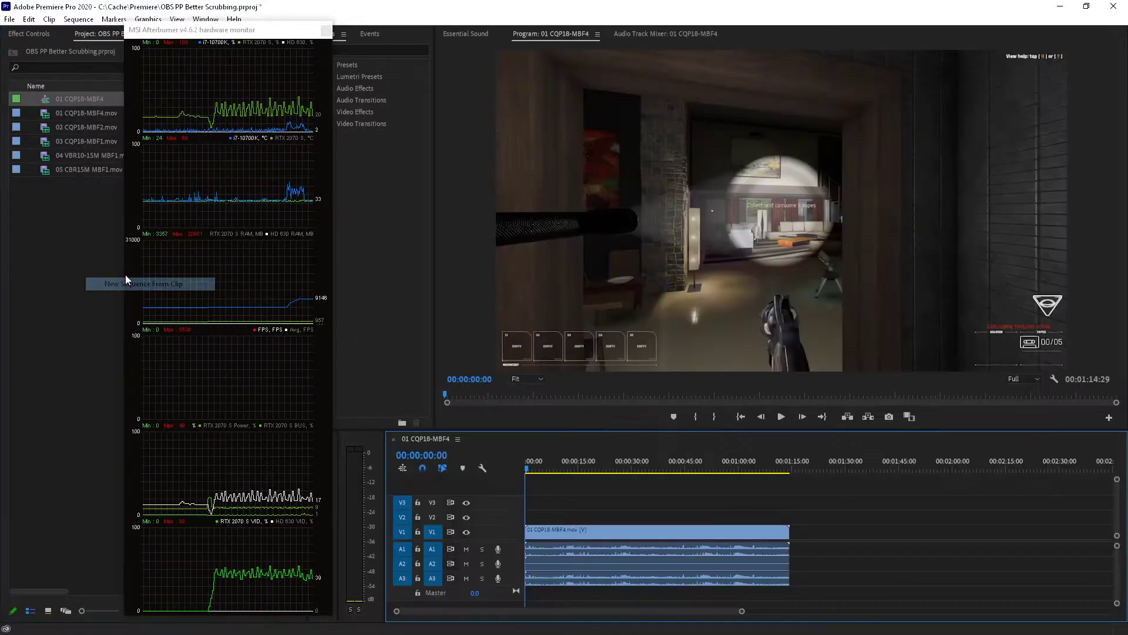
left_click(92, 102)
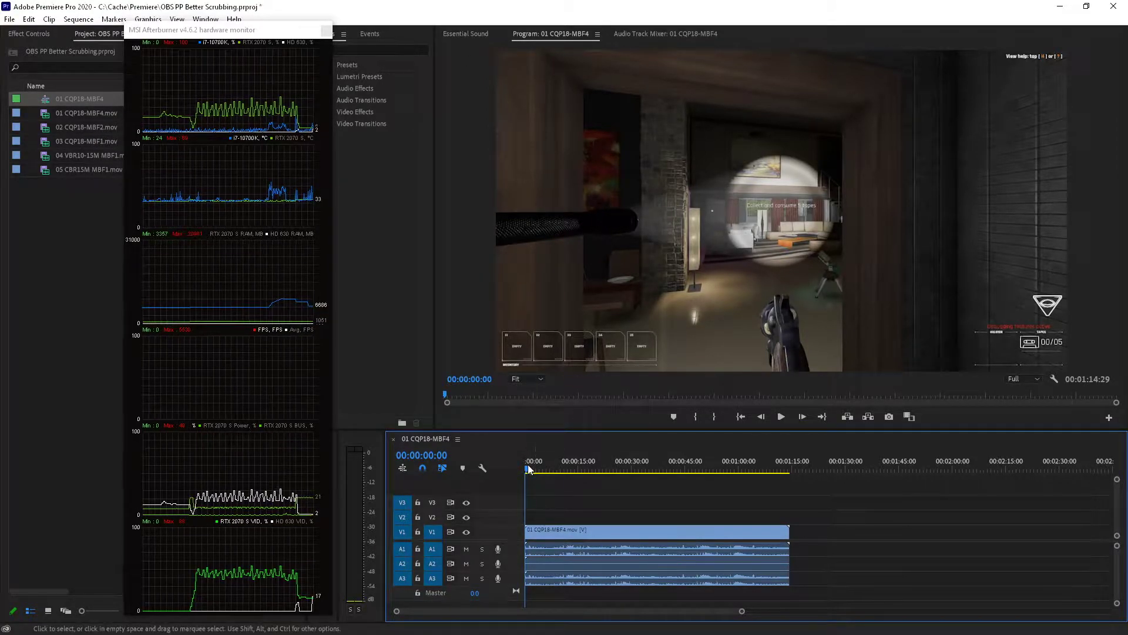
left_click_drag(530, 468, 603, 474)
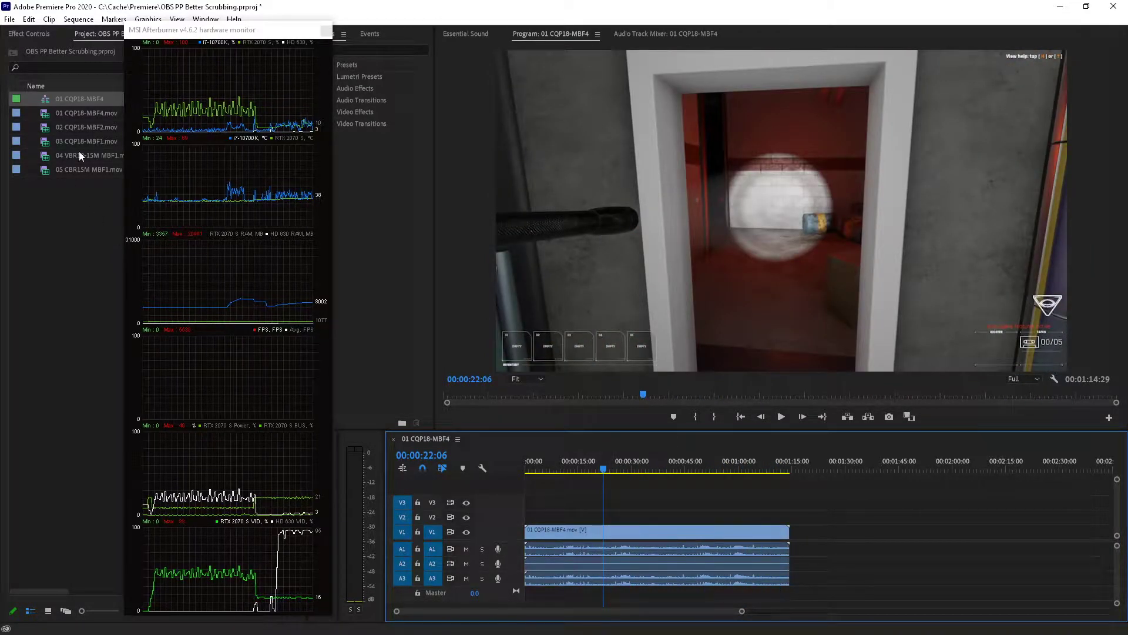
Create a sequence from 02 CQP18-MBF2.mov, scrub through its timeline and return the playhead to the start.
right_click(80, 131)
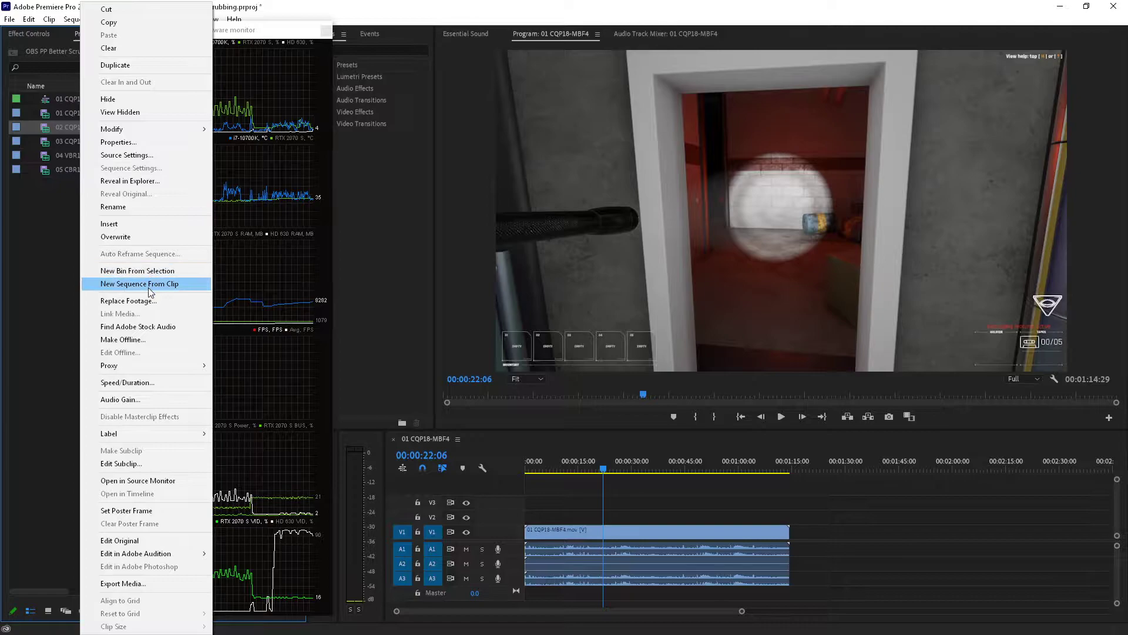
key("Escape")
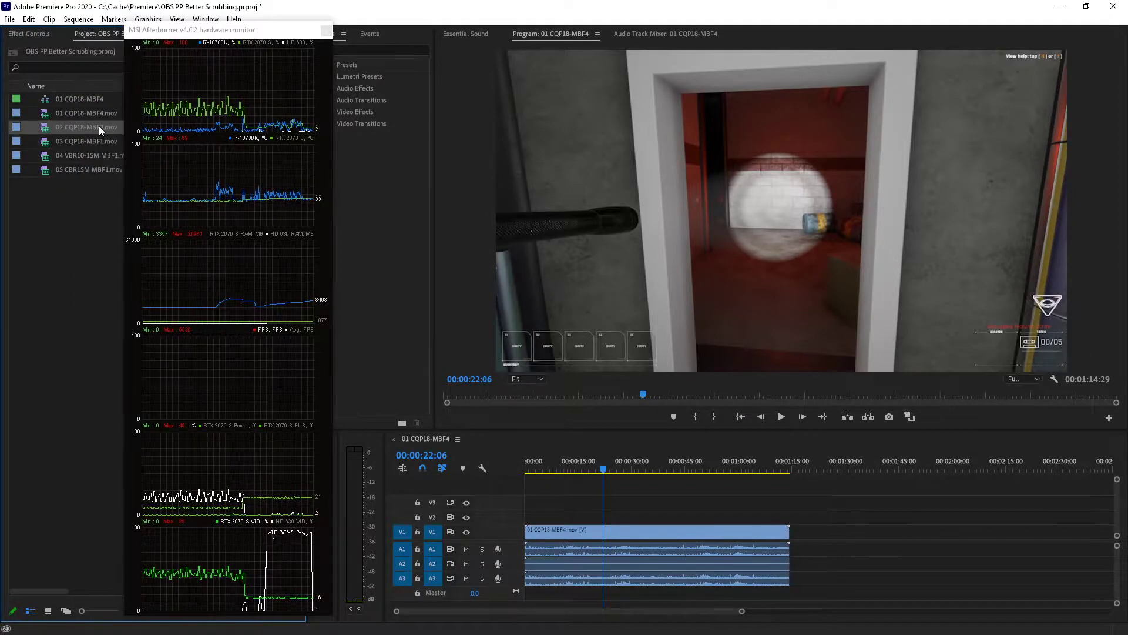
right_click(99, 125)
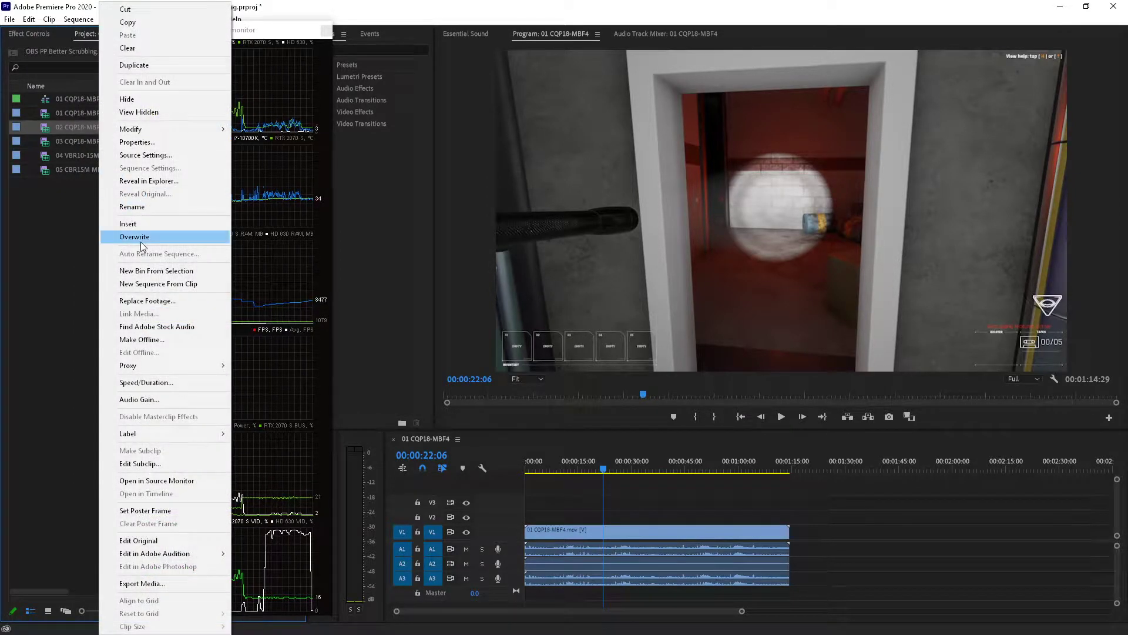
left_click(142, 285)
left_click_drag(539, 471, 683, 470)
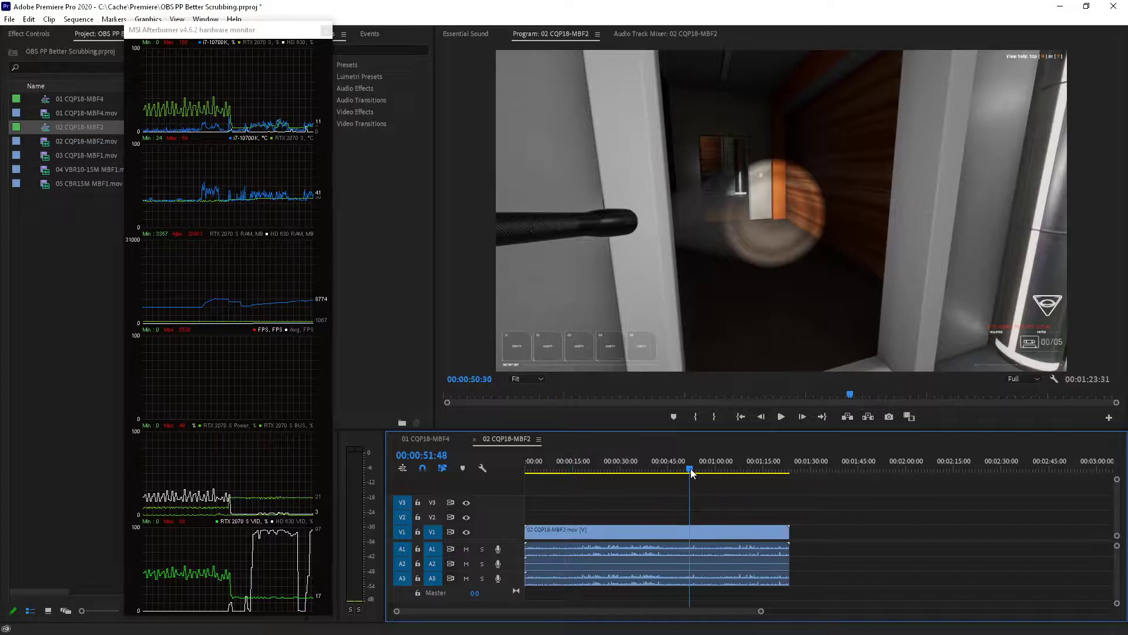
left_click_drag(769, 471, 438, 454)
Compare scrubbing by moving the playhead through the 01 CQP18-MBF4 sequence and through the 02 CQP18-MBF2 sequence.
left_click(425, 438)
left_click_drag(531, 471, 749, 470)
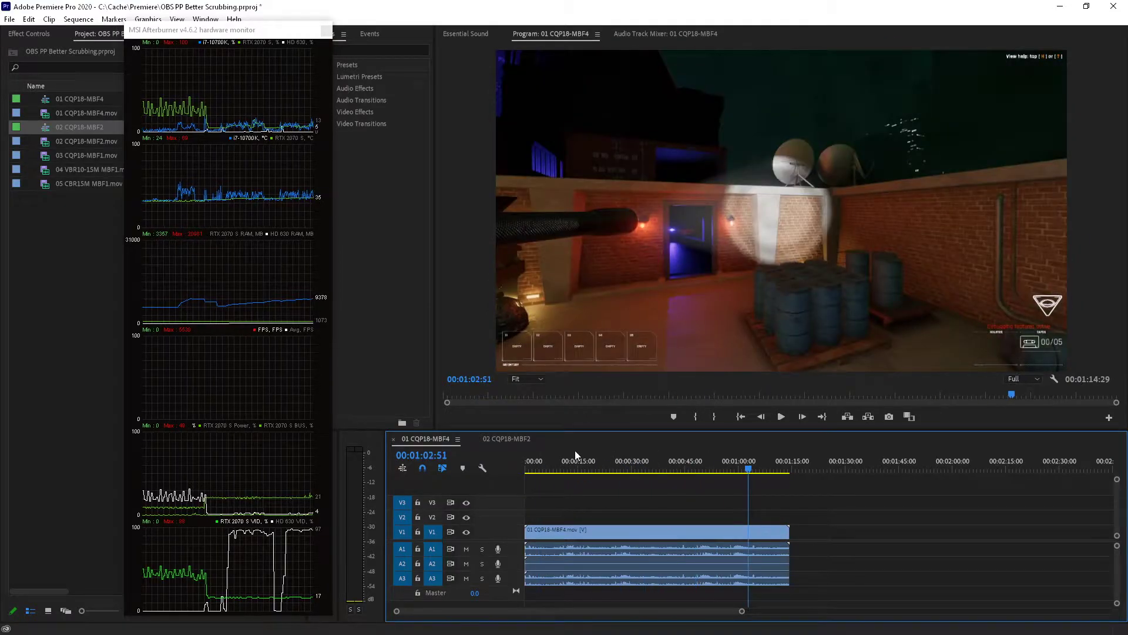
left_click(499, 439)
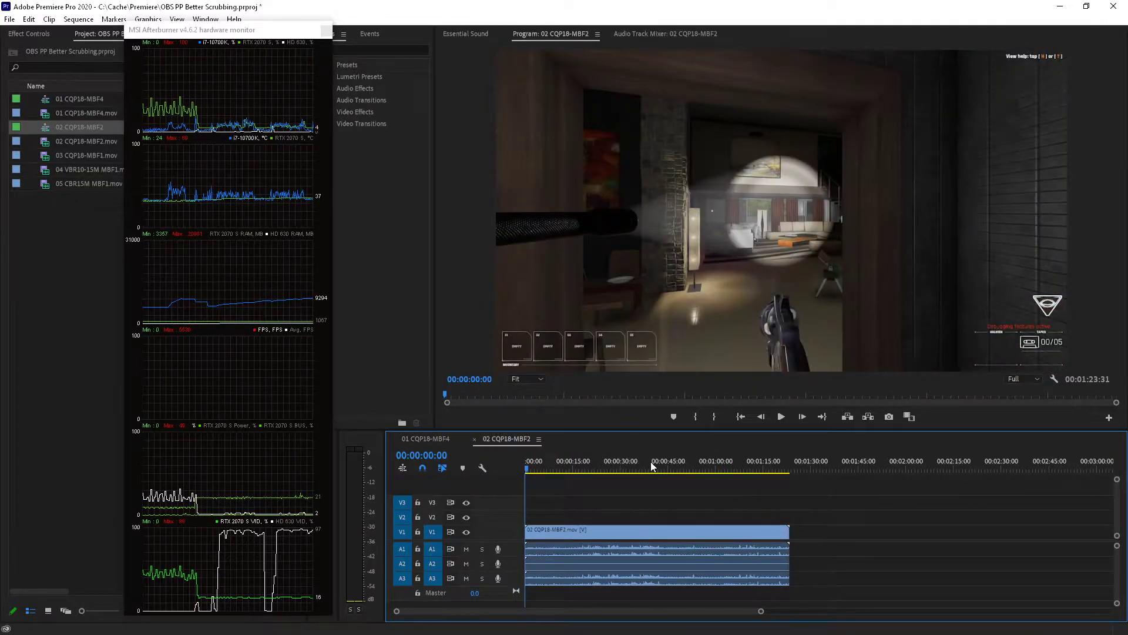
left_click_drag(724, 467, 558, 465)
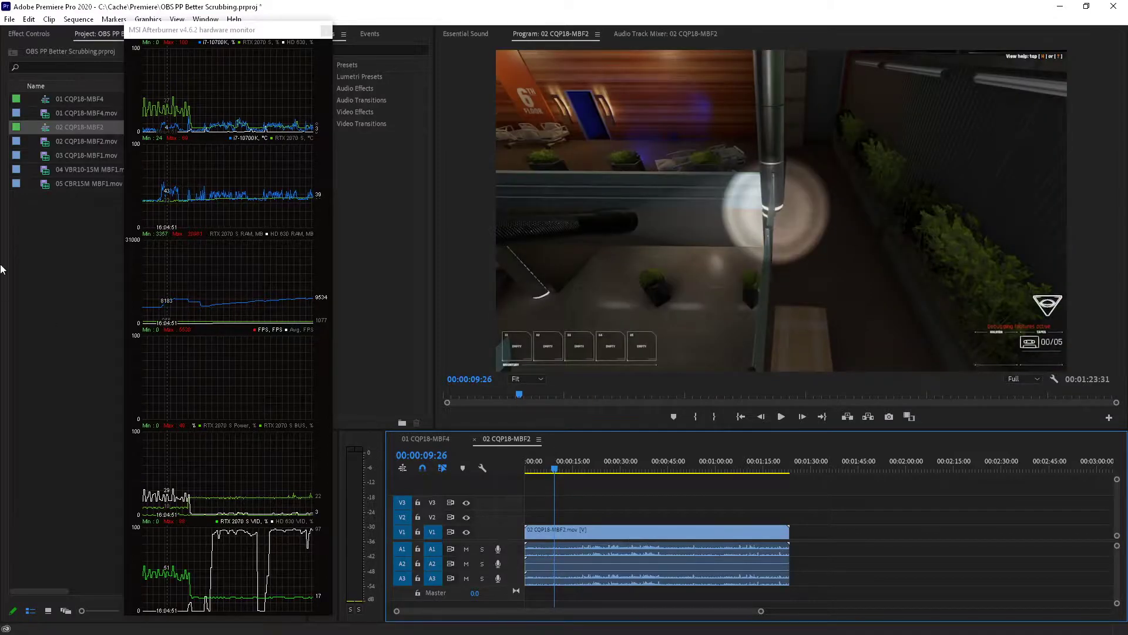
Create a sequence from 03 CQP18-MBF1.mov and scrub back and forth through it, ending at about 34 seconds.
right_click(96, 156)
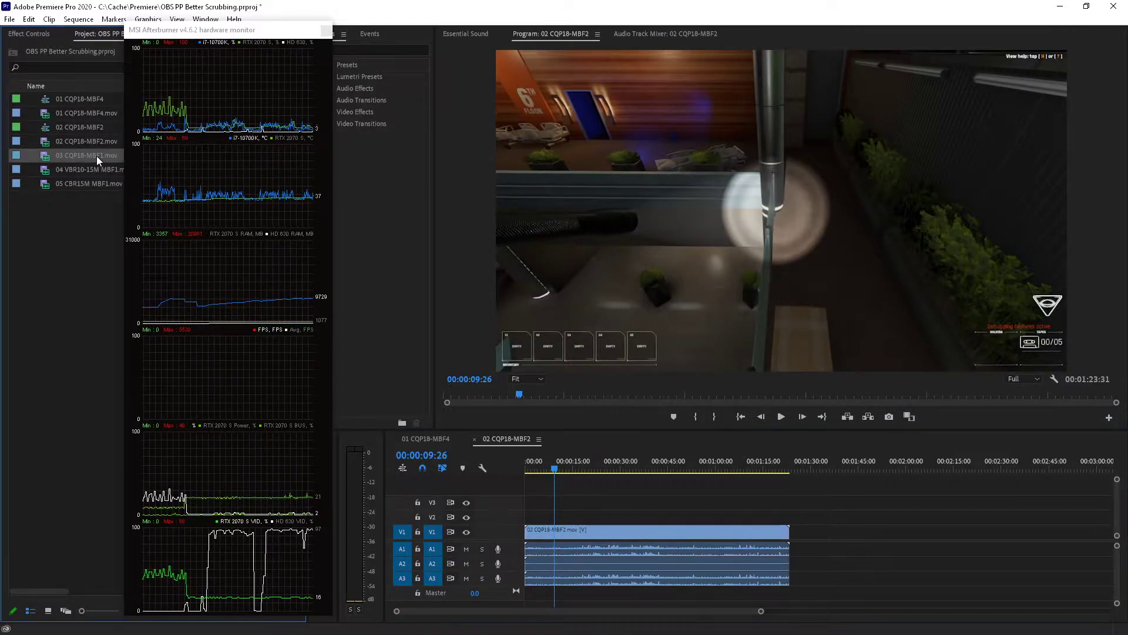
left_click(156, 283)
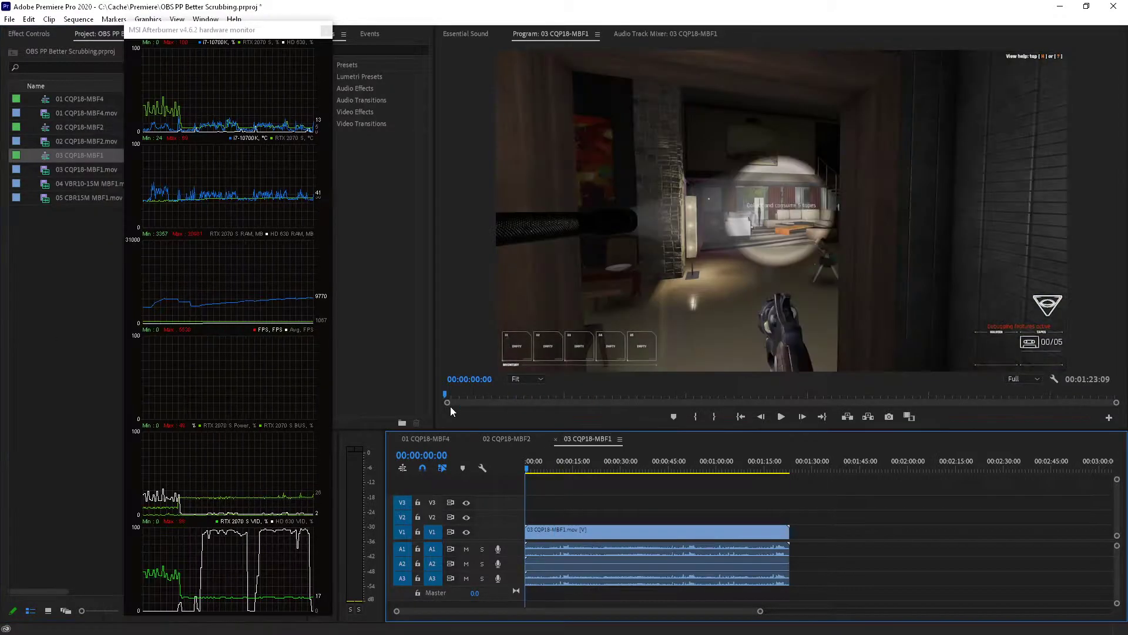
left_click_drag(550, 463, 684, 468)
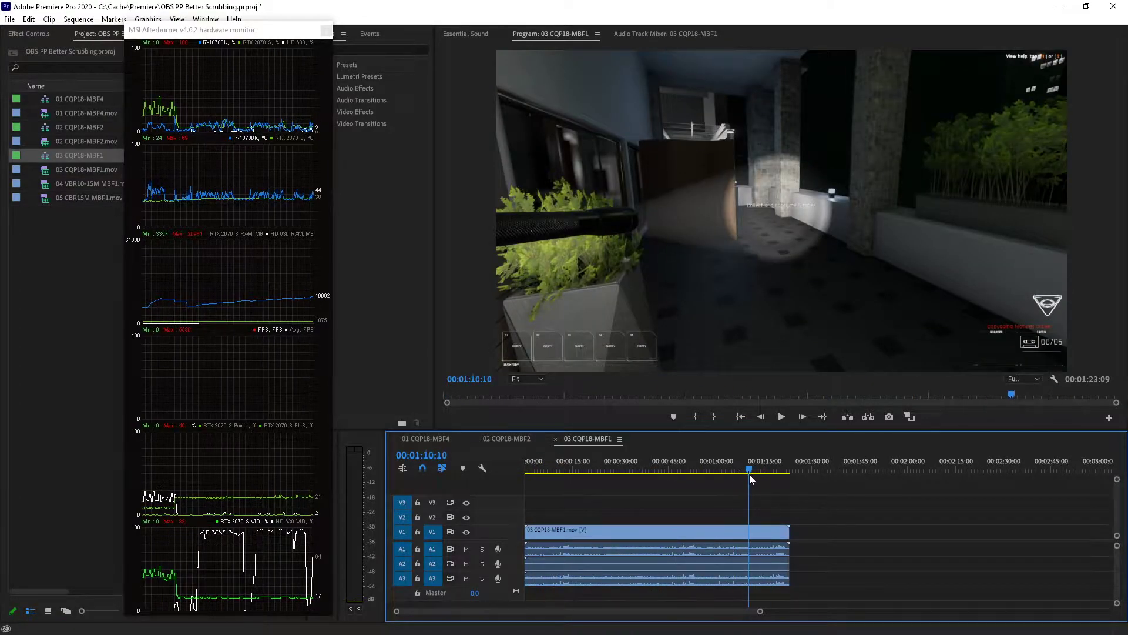
left_click_drag(552, 476, 724, 468)
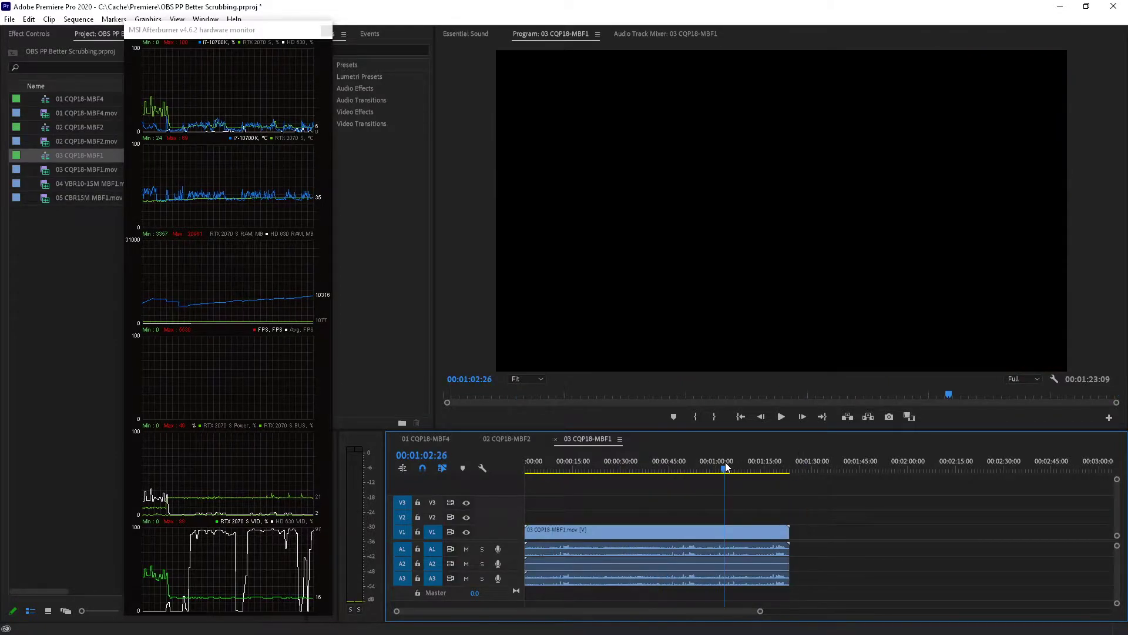
left_click(649, 465)
left_click_drag(650, 467, 632, 453)
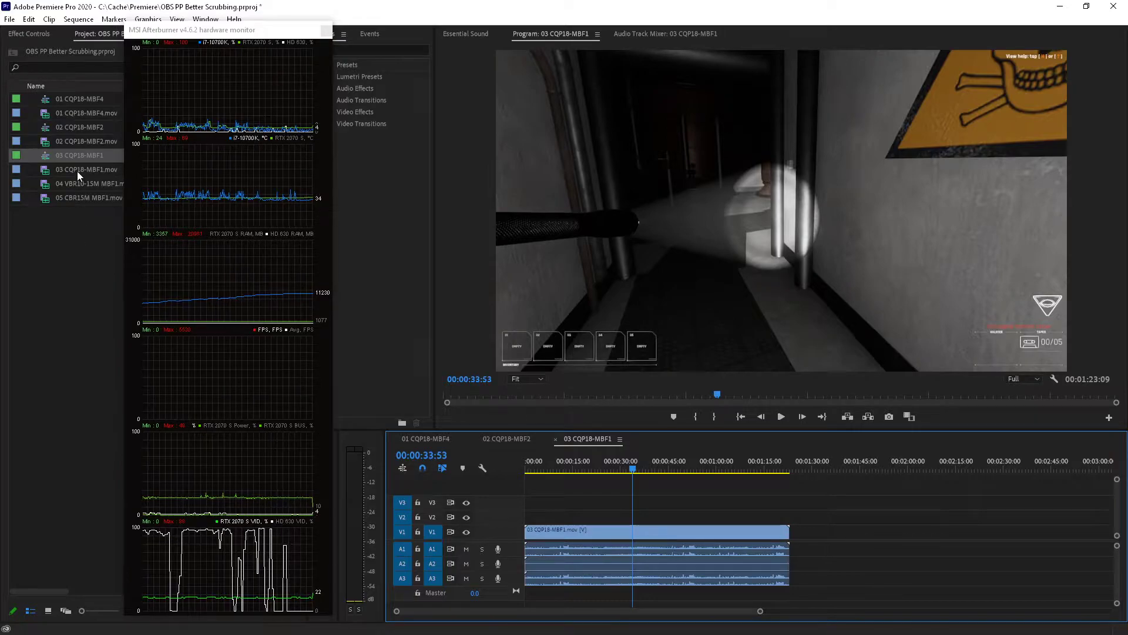
Create a sequence from the 04 VBR10-15M MBF1 clip.
left_click(75, 186, "ctrl")
right_click(75, 186)
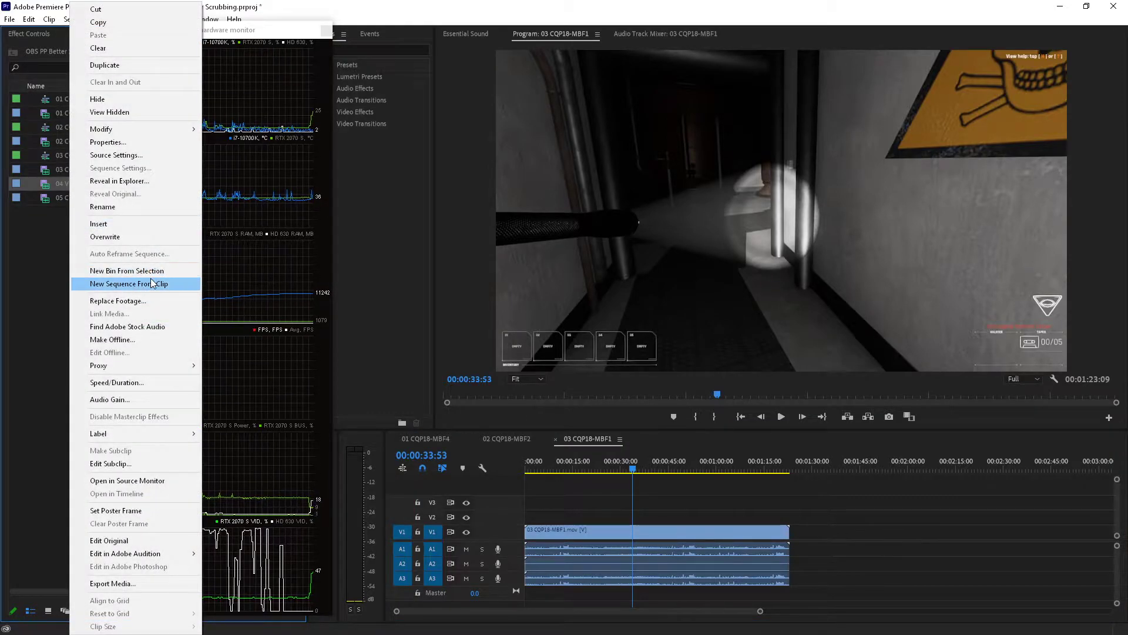
key("Escape")
right_click(69, 185)
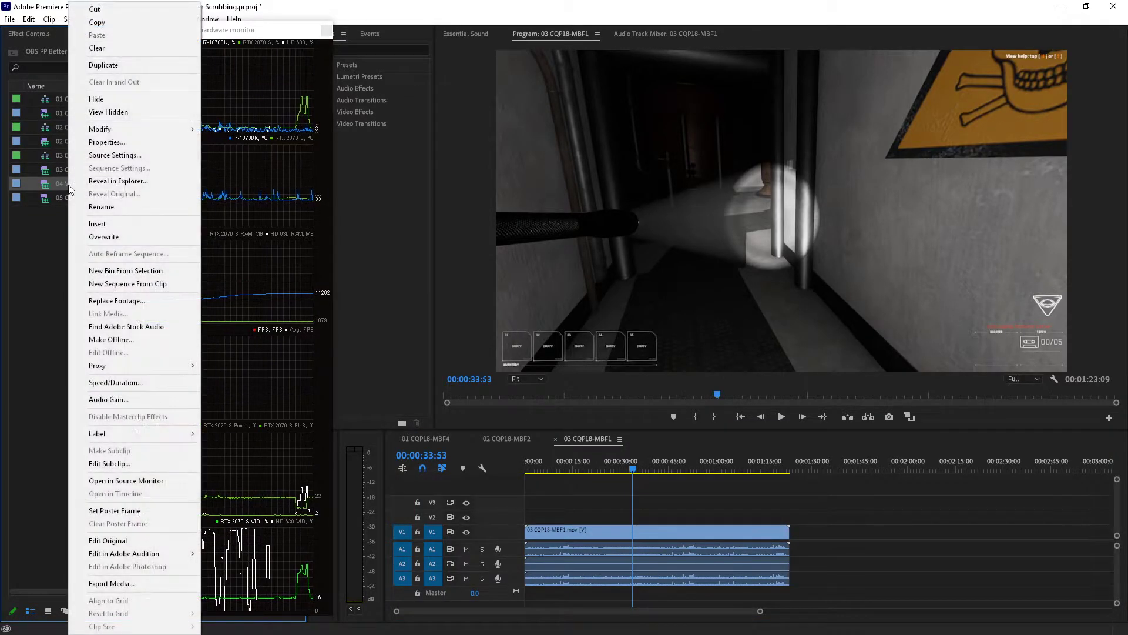
left_click(146, 289)
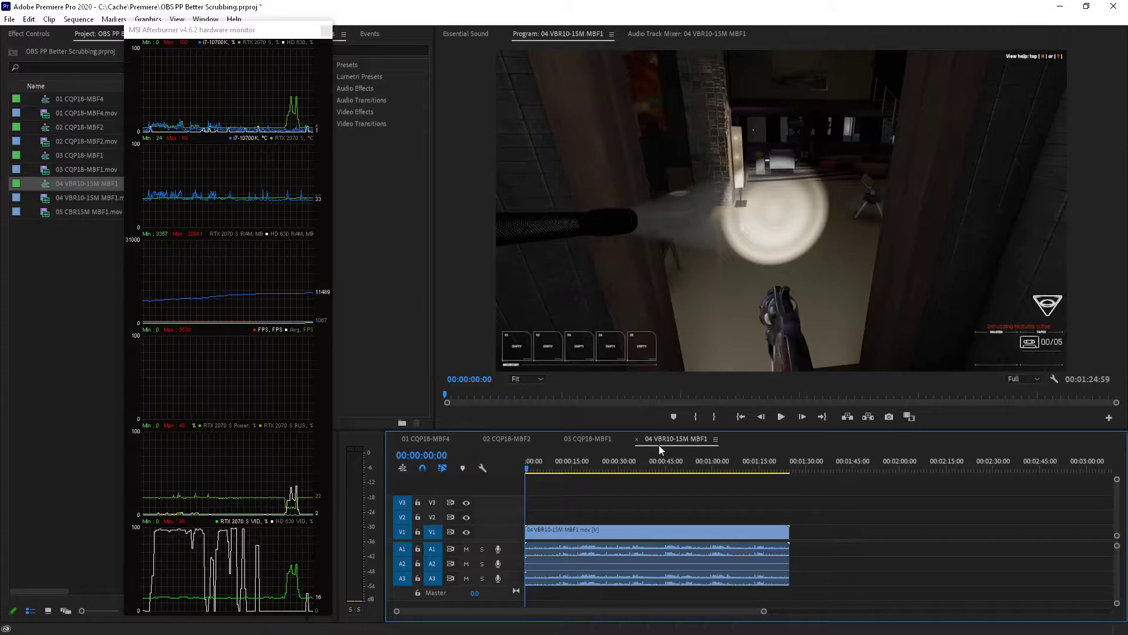
Scrub repeatedly through the 04 VBR10-15M MBF1 sequence to examine preview responsiveness and the hardware monitor's video decode load.
mouse_move(688, 468)
left_mouse_down()
mouse_move(711, 468)
mouse_move(555, 469)
mouse_move(761, 468)
mouse_move(683, 465)
left_mouse_up()
left_click_drag(564, 465, 736, 460)
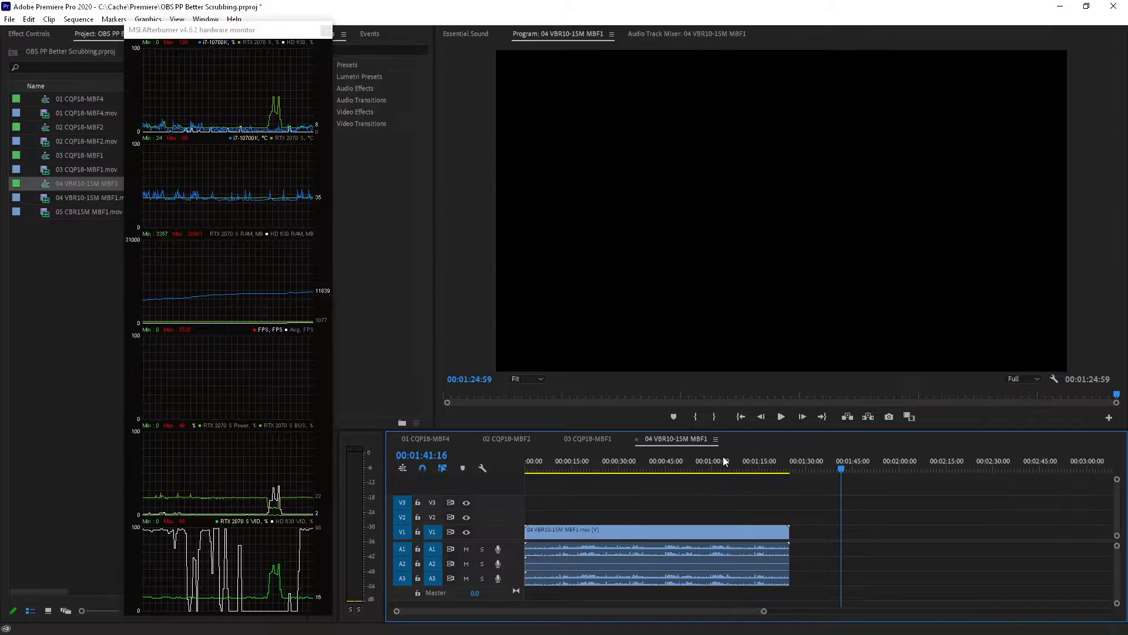
left_click_drag(589, 460, 766, 468)
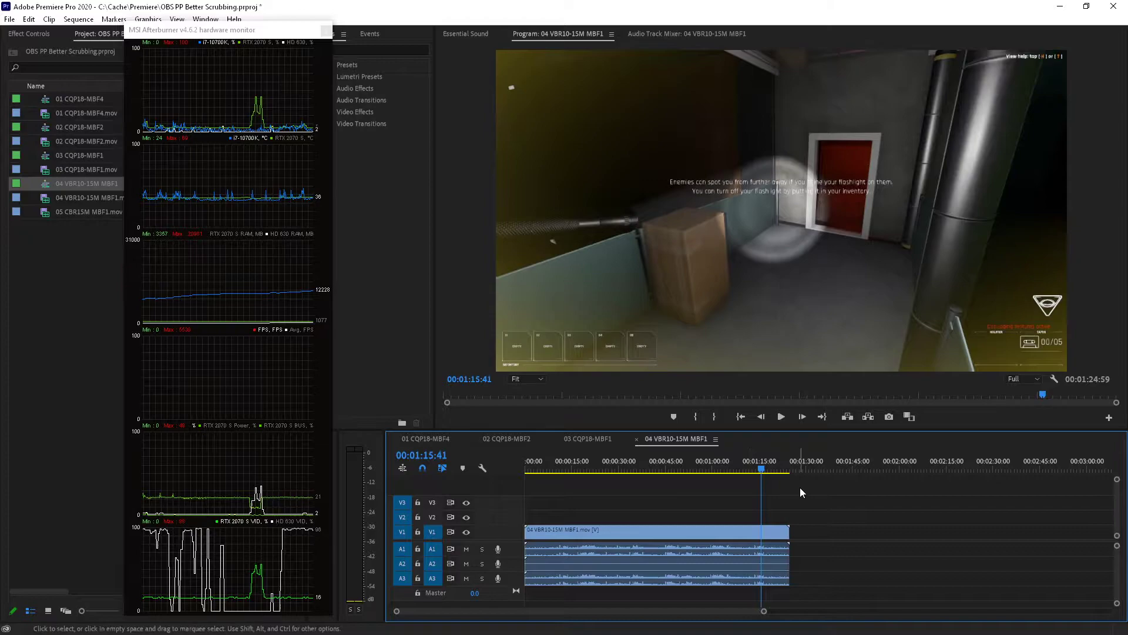
key("Left")
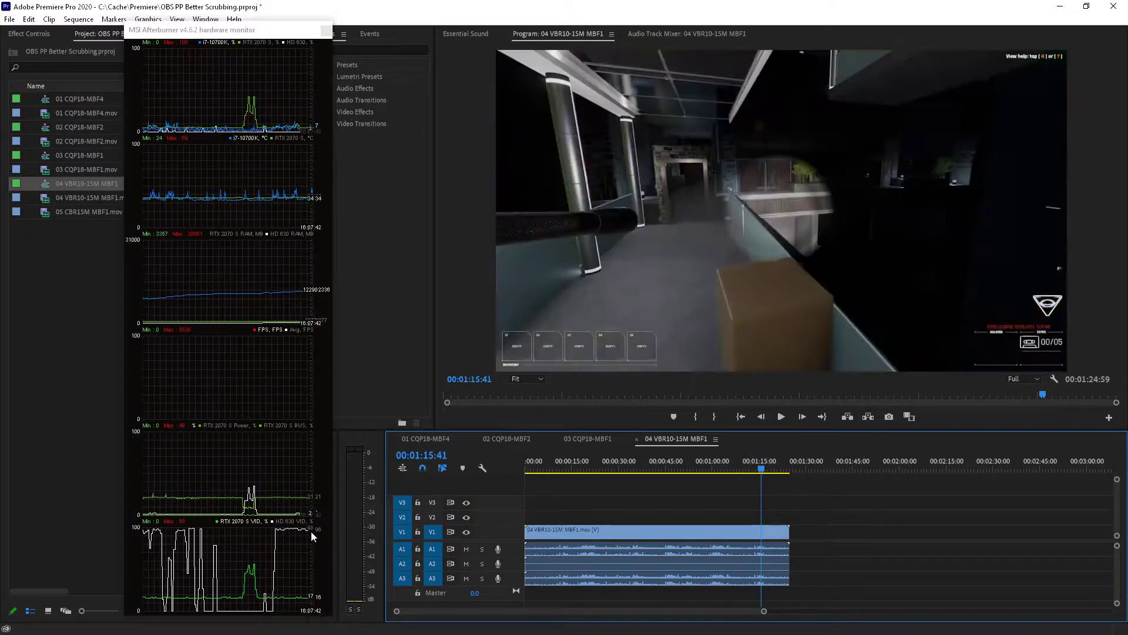
left_click(693, 472)
left_click_drag(693, 472, 753, 462)
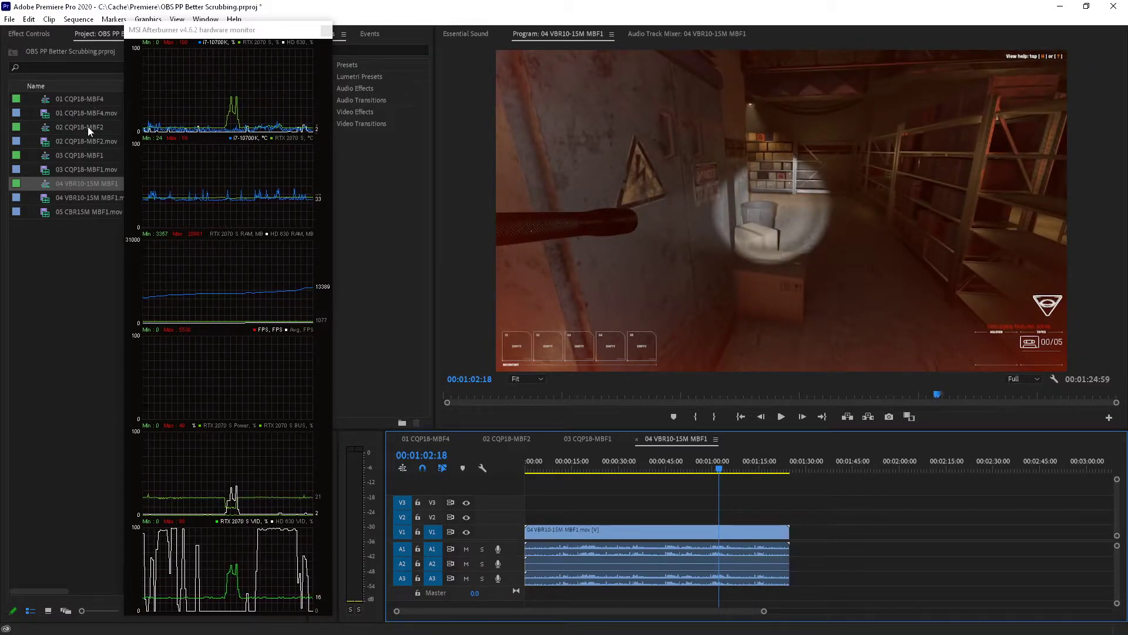
left_click_drag(586, 469, 653, 466)
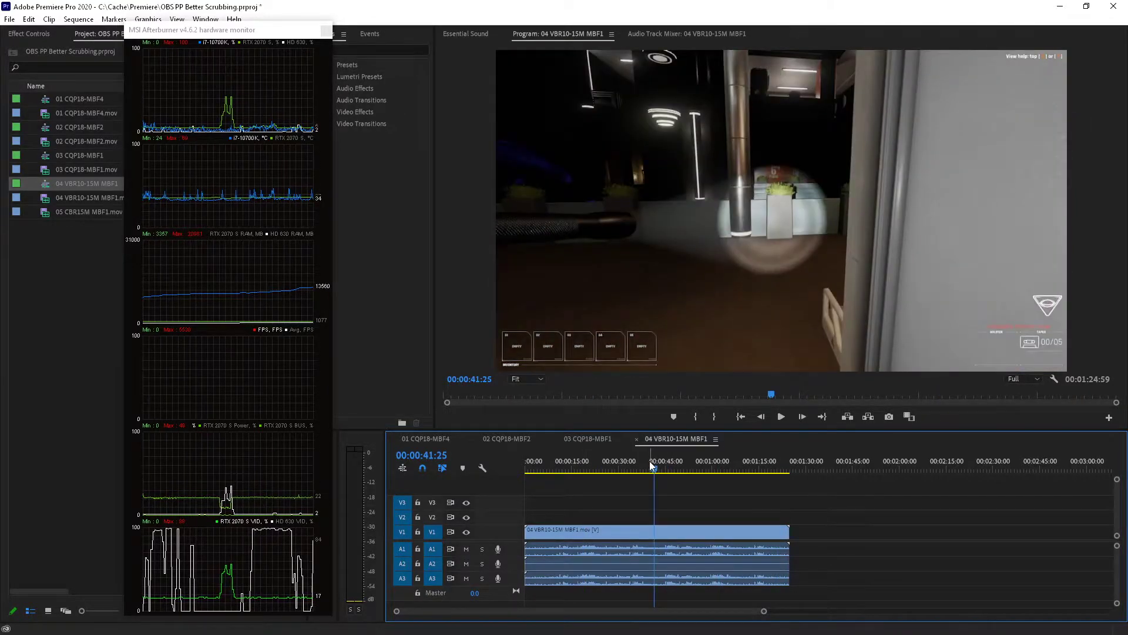
left_click(575, 464)
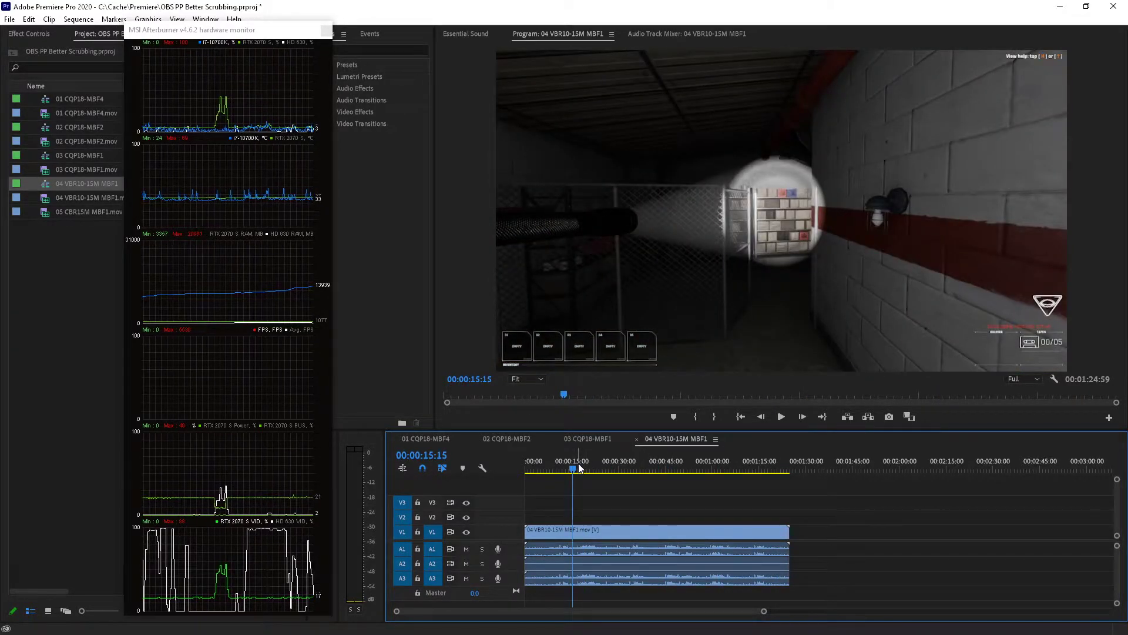
left_click_drag(650, 467, 712, 468)
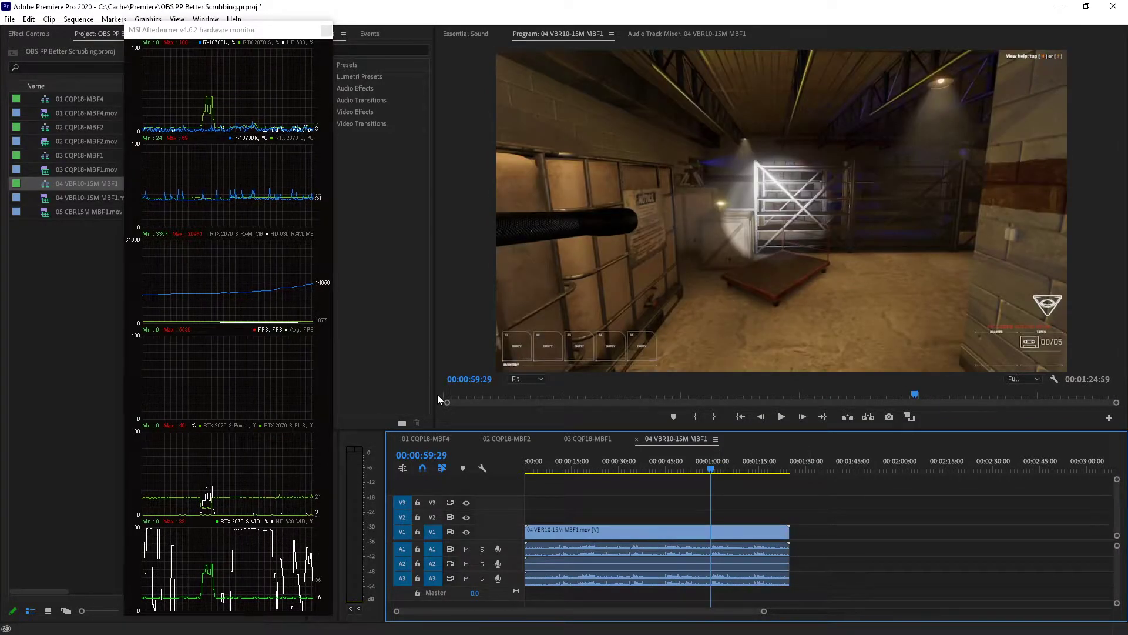
Create a sequence from 05 CBR15M MBF1.mov and scrub through it, ending at about 32 seconds.
right_click(88, 213)
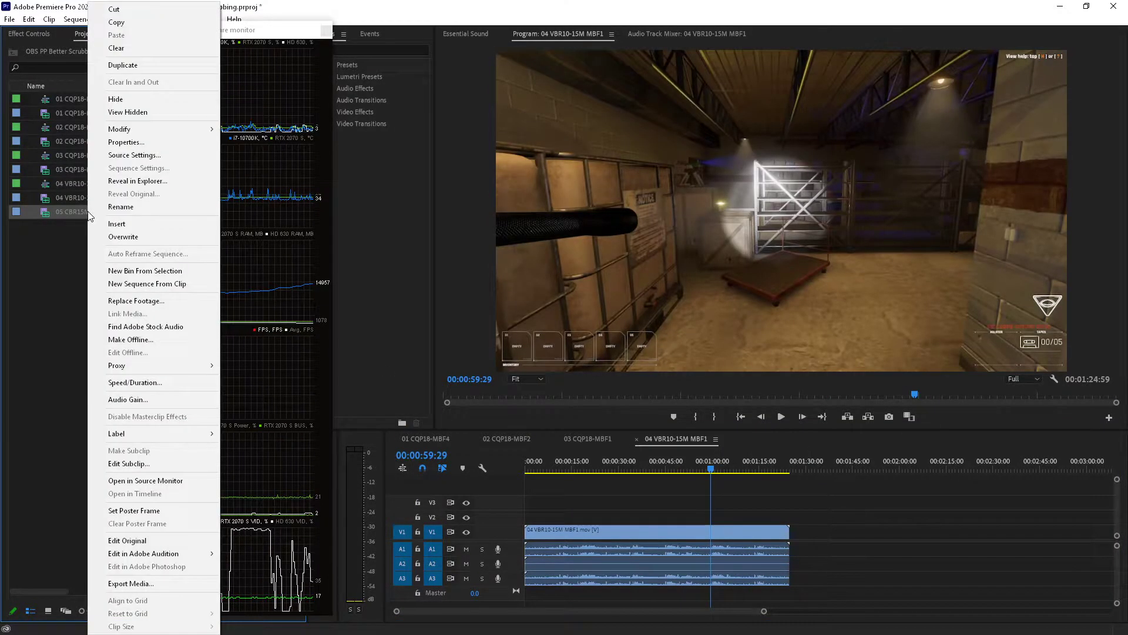
left_click(169, 286)
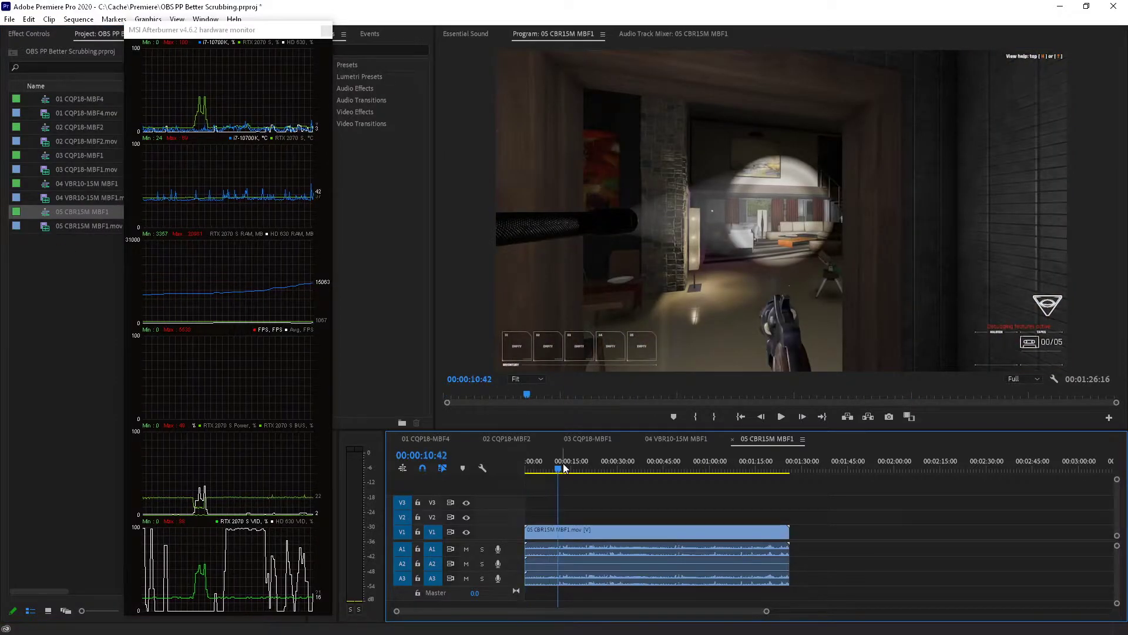
left_click_drag(608, 467, 799, 473)
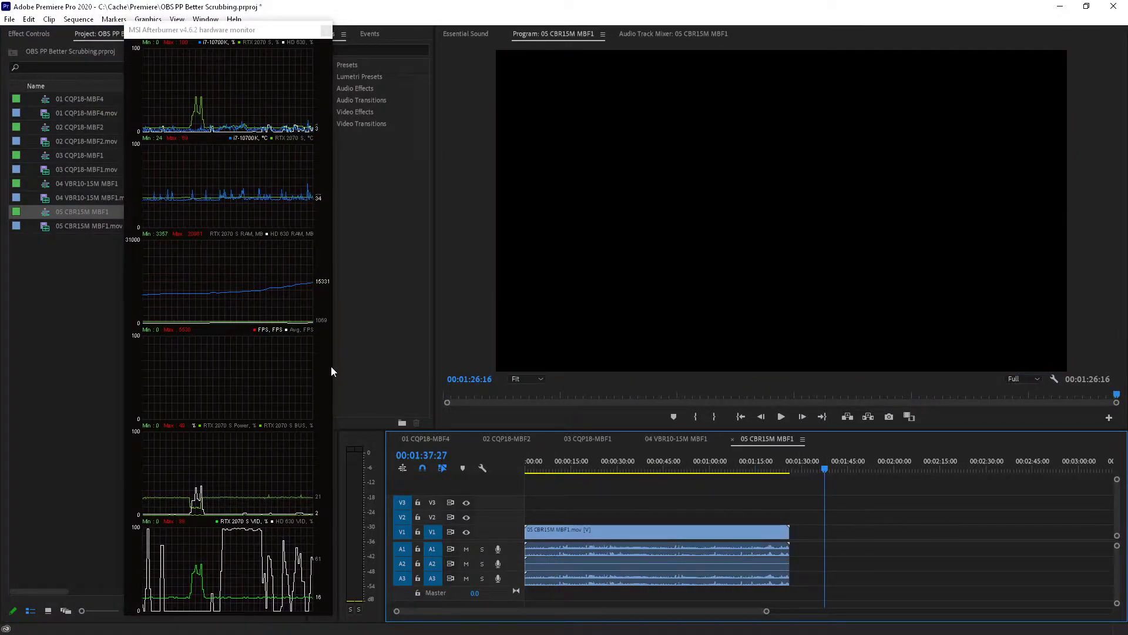
left_click(625, 462)
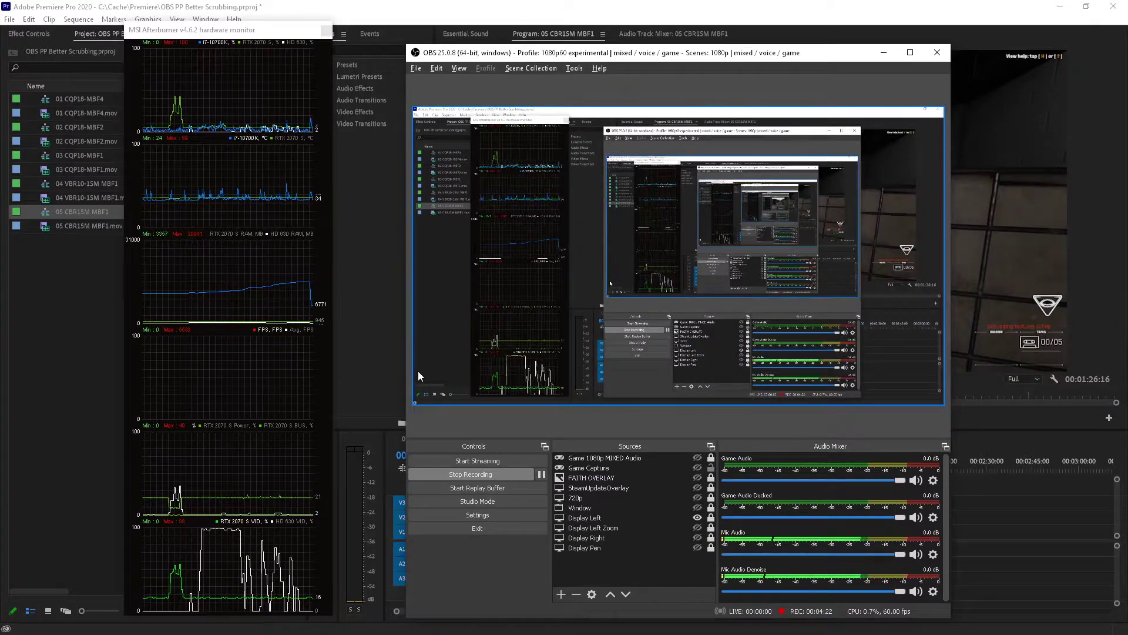
Review the rate control and bitrate in the OBS recording output settings, cancel without changes and minimize OBS.
left_click(491, 516)
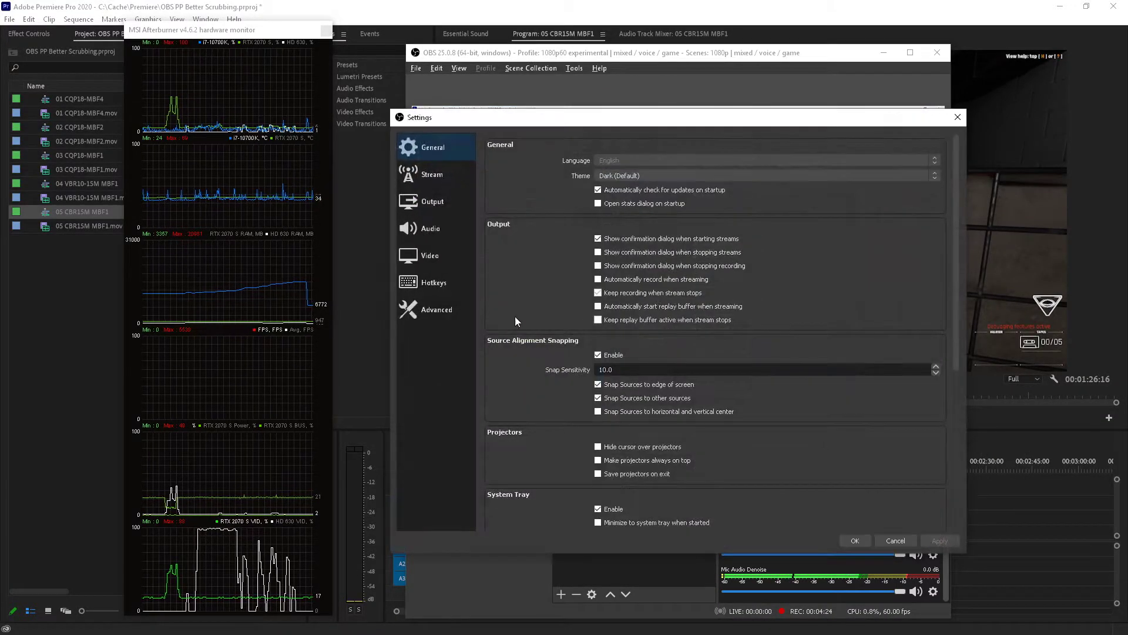
left_click(439, 176)
left_click(440, 200)
left_click(534, 166)
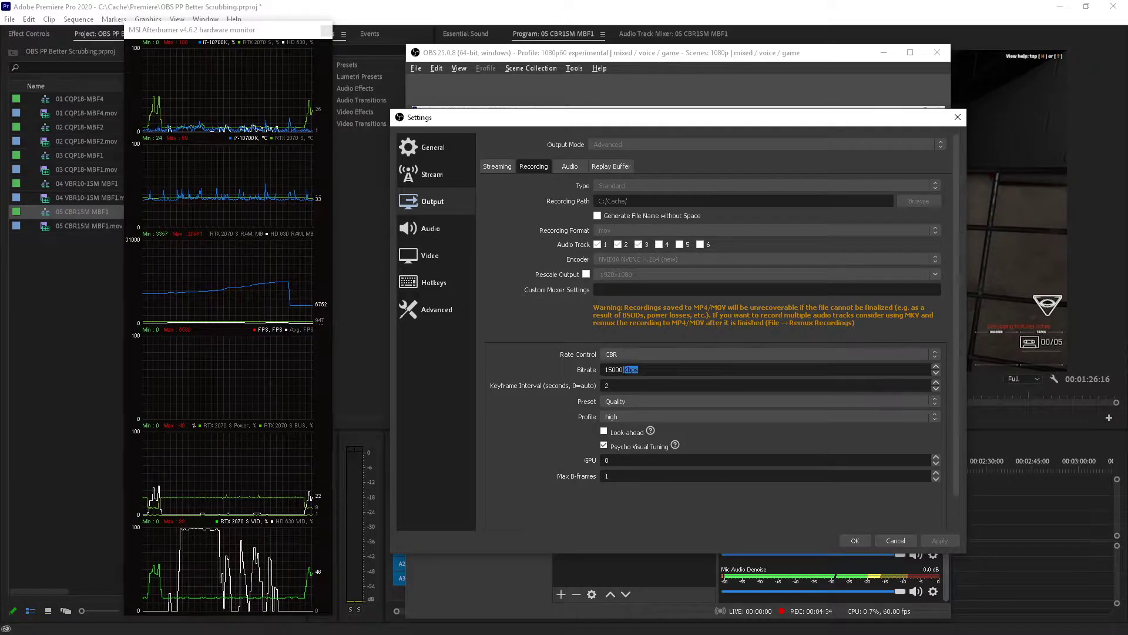
left_click_drag(624, 372, 620, 376)
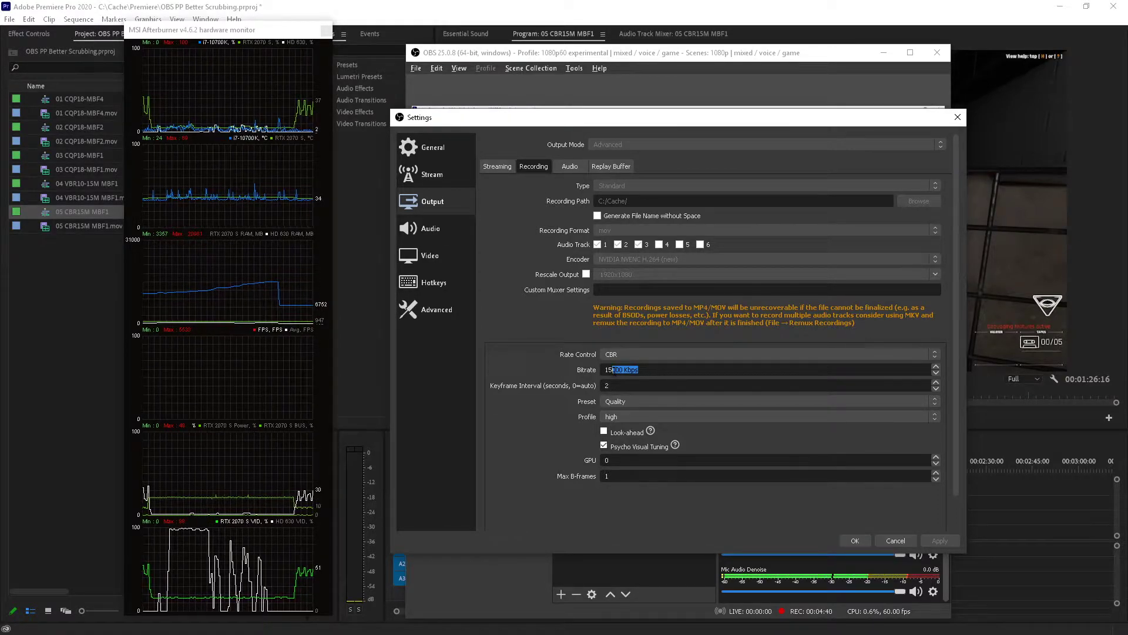
left_click(896, 540)
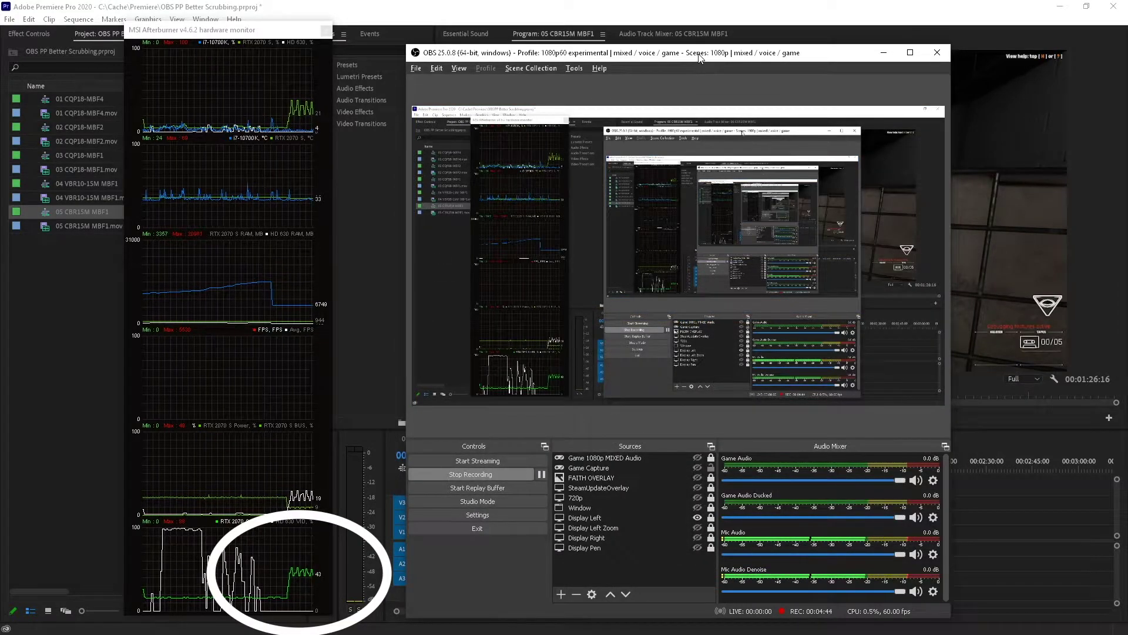
left_click(883, 52)
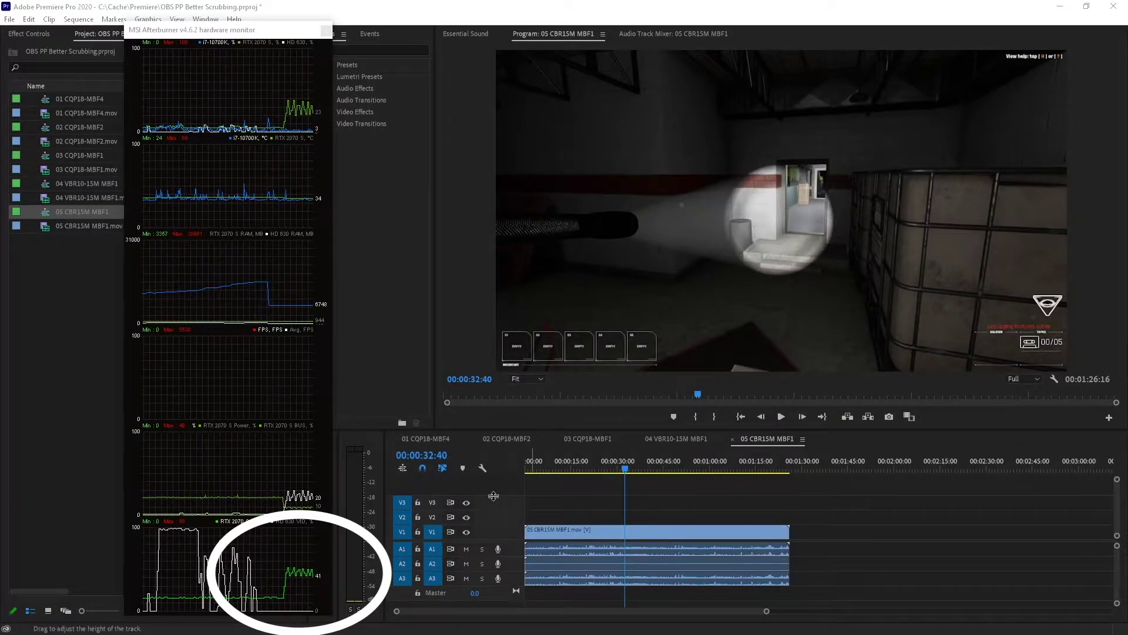
Scrub back and forth through the 05 CBR15M MBF1 sequence to test preview responsiveness, ending at about 1:10.
left_click(615, 487)
left_click_drag(746, 466, 629, 470)
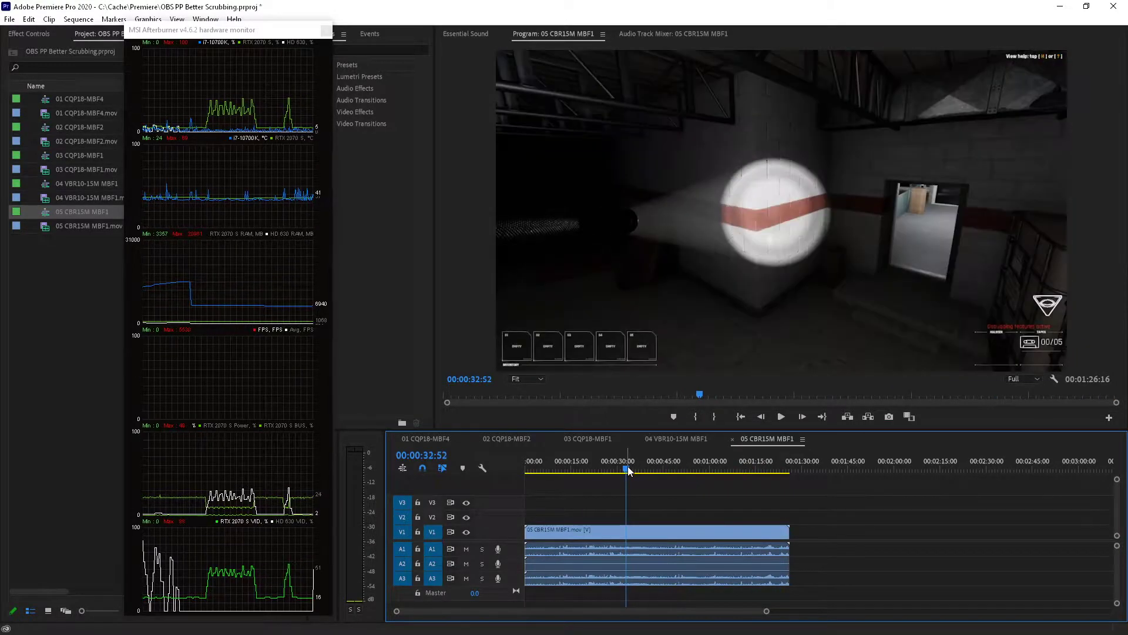
left_click_drag(527, 469, 651, 465)
mouse_move(739, 468)
left_mouse_down()
mouse_move(623, 469)
mouse_move(745, 472)
left_mouse_up()
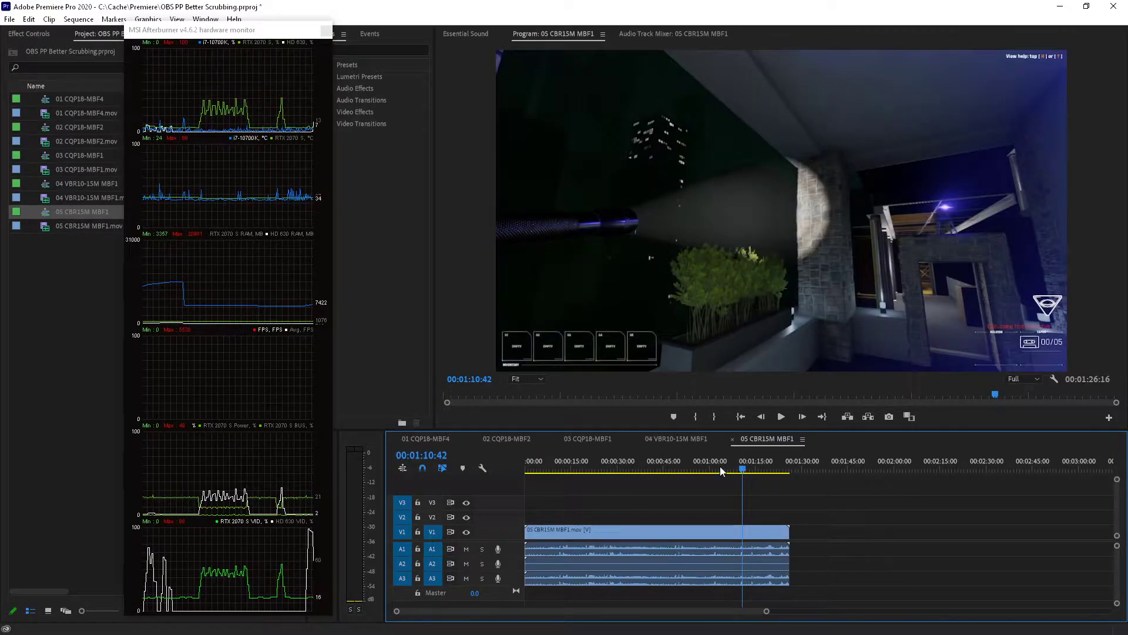
Compare scrubbing by moving the playhead through the 04 VBR10-15M MBF1 and 02 CQP18-MBF2 sequences.
left_click(676, 439)
left_click_drag(643, 475, 756, 468)
left_click(507, 439)
left_click_drag(559, 468, 722, 464)
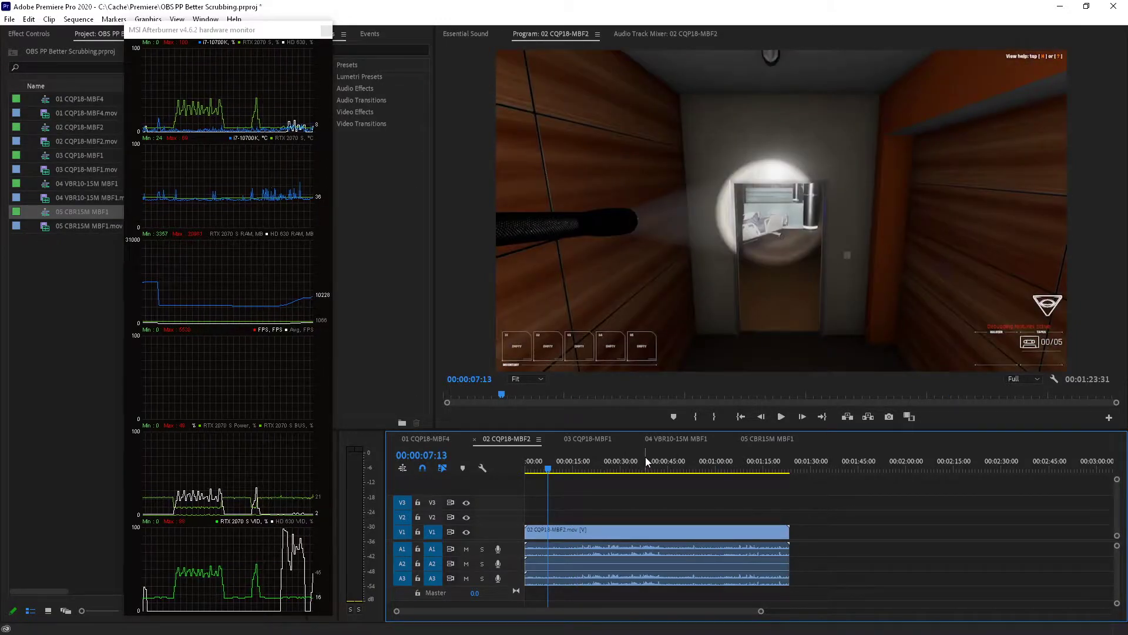
left_click(644, 461)
Test preview responsiveness in the 01 CQP18-MBF4 sequence by jumping the playhead to about 4 seconds.
left_click(416, 439)
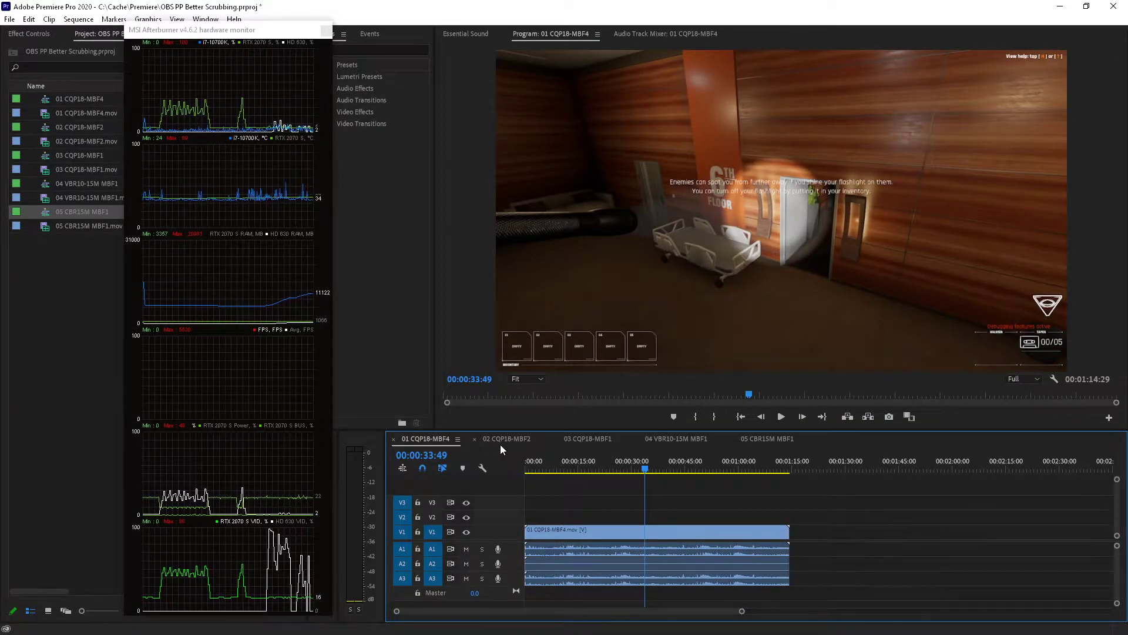
left_click(539, 465)
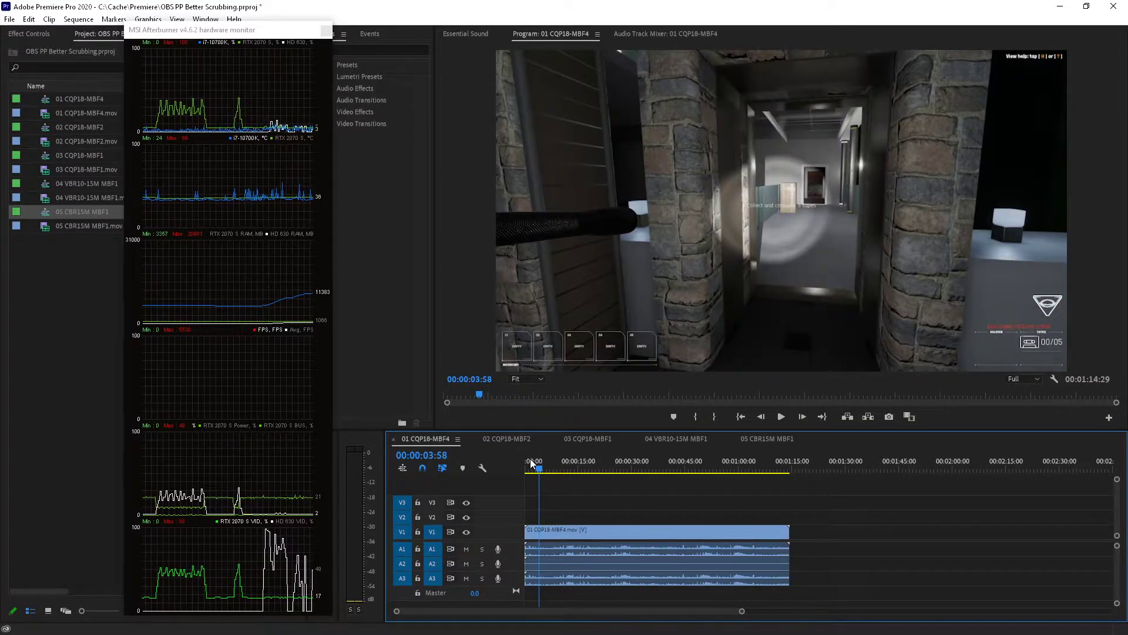
left_click(532, 445)
Jump between several points of the 03 CQP18-MBF1 sequence to examine preview responsiveness, ending at about 10 seconds.
left_click(590, 442)
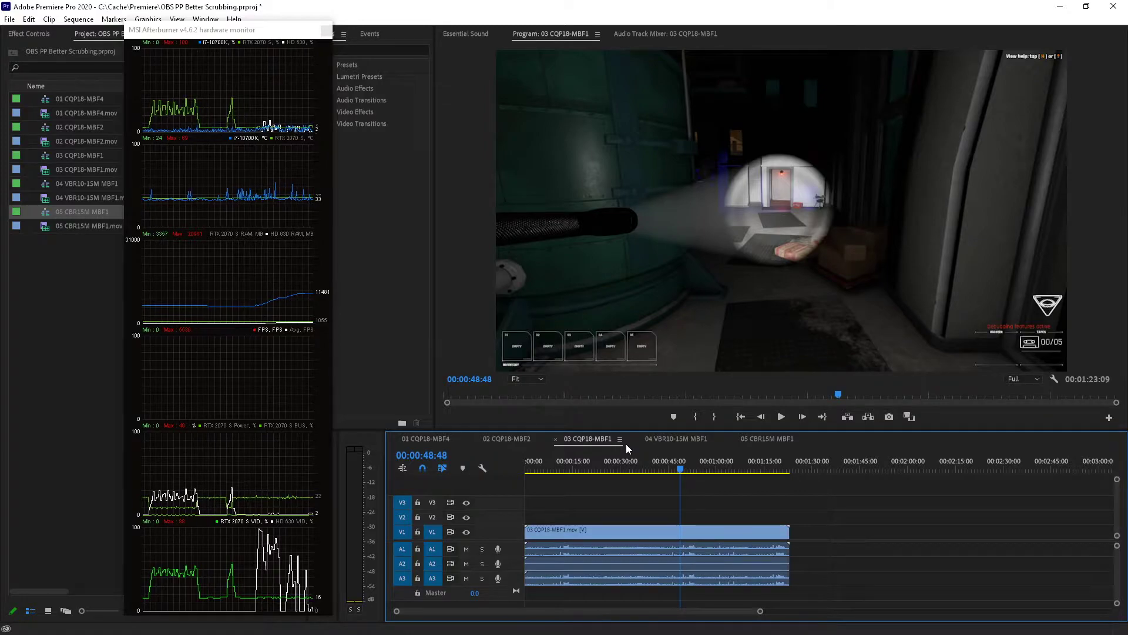
left_click(559, 465)
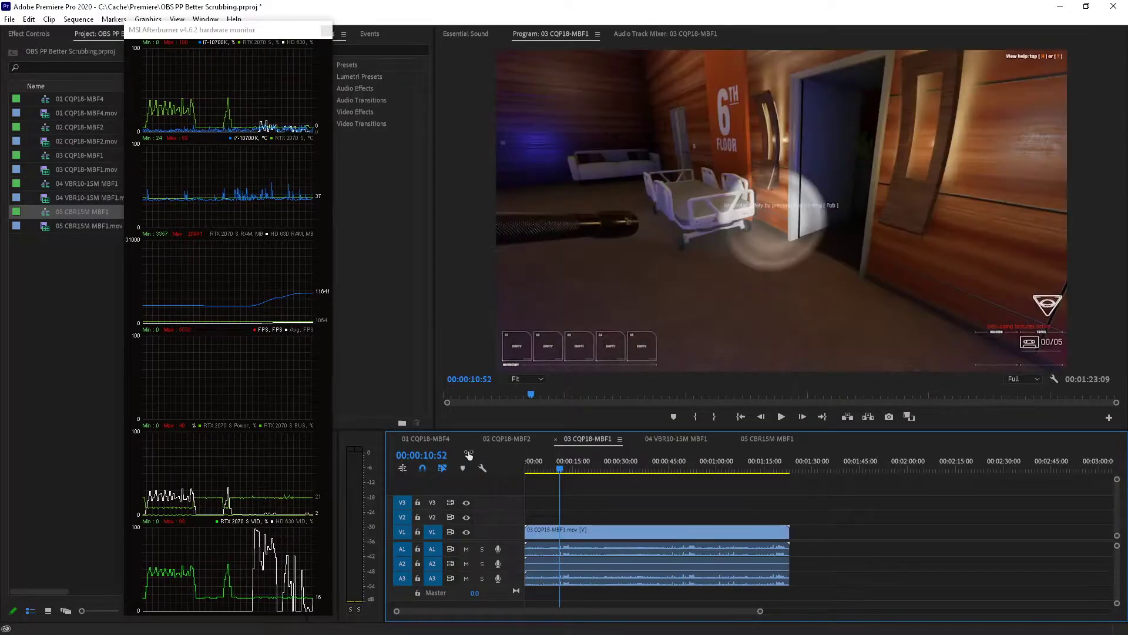
left_click(531, 469)
left_click(584, 468)
left_click(676, 468)
left_click(737, 469)
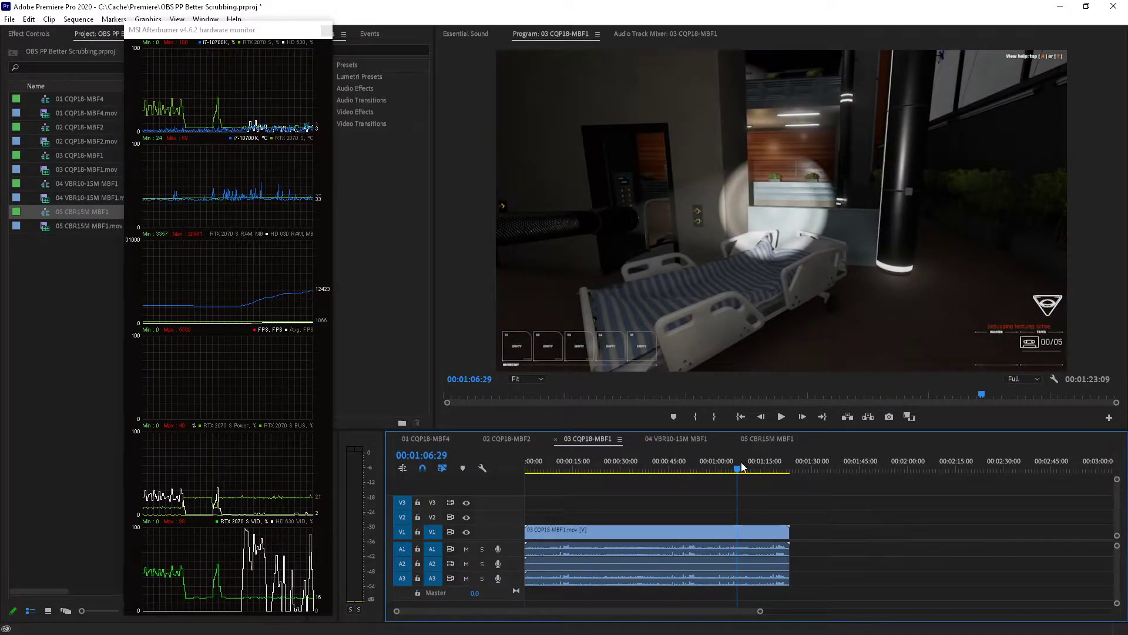
left_click(723, 468)
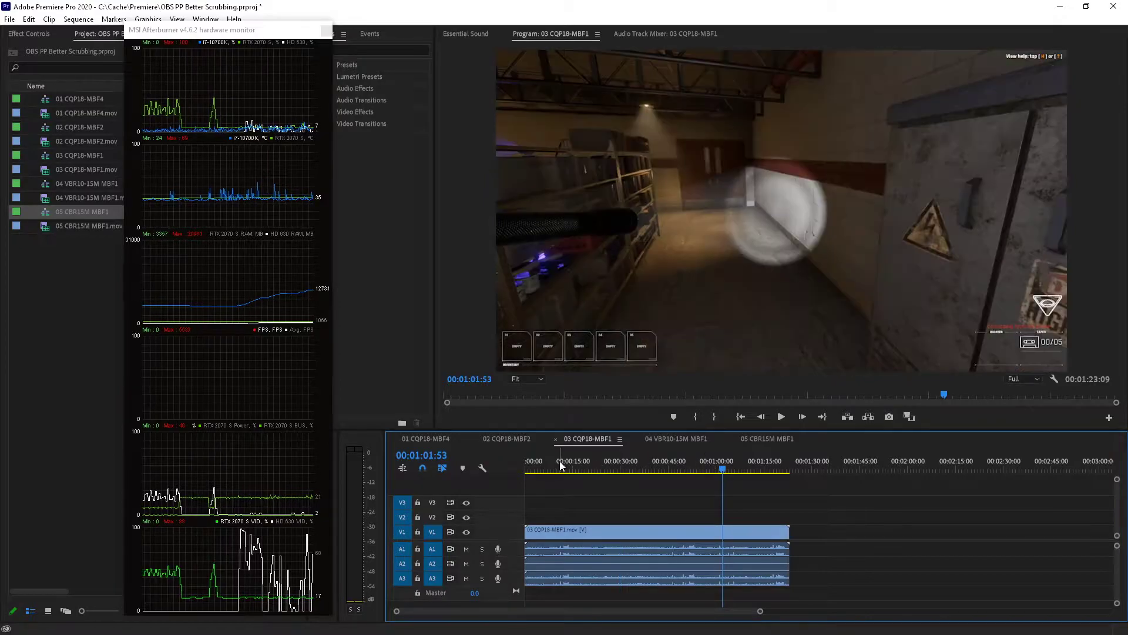
left_click(558, 462)
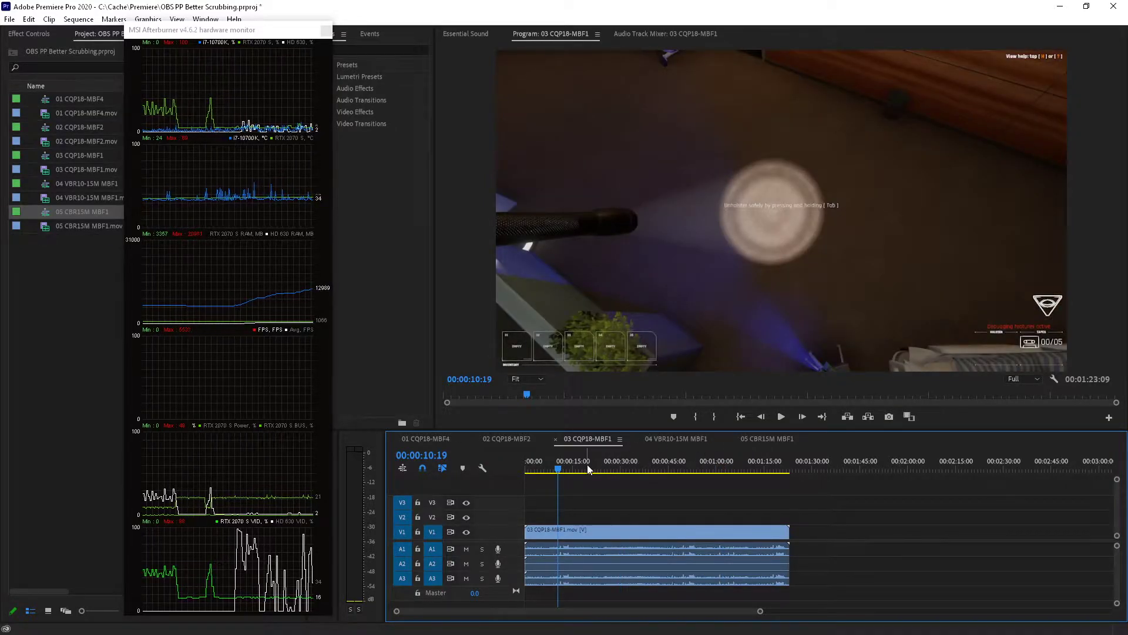
Jump between points of the 05 CBR15M MBF1 sequence while watching the video decode graph, ending at about 1:21.
left_click(777, 439)
left_click(659, 468)
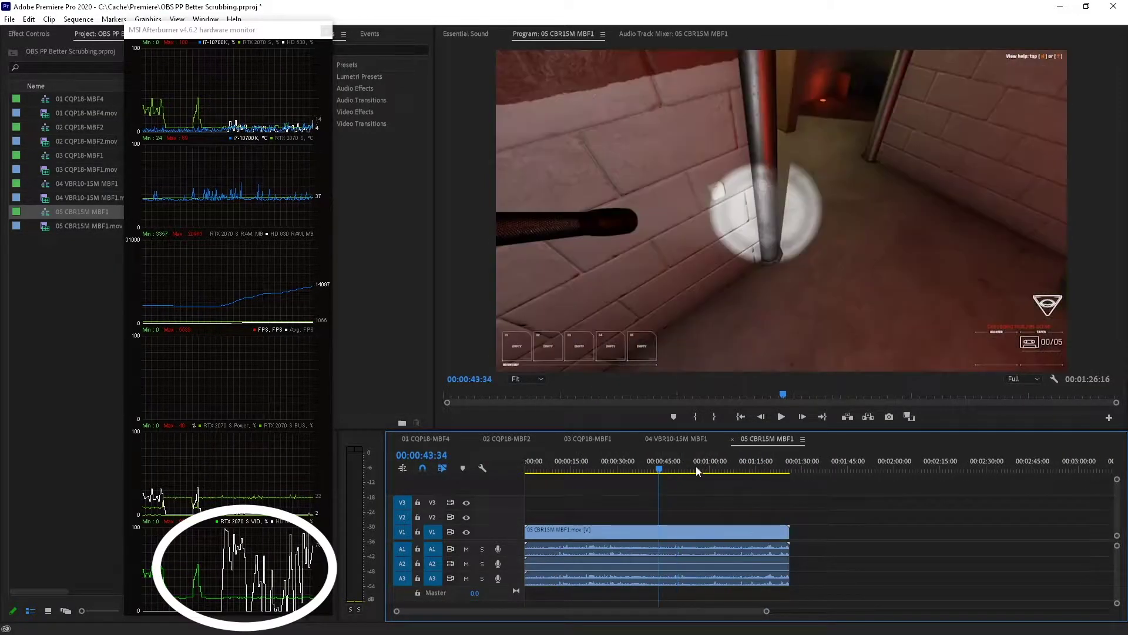
left_click(561, 467)
left_click(685, 469)
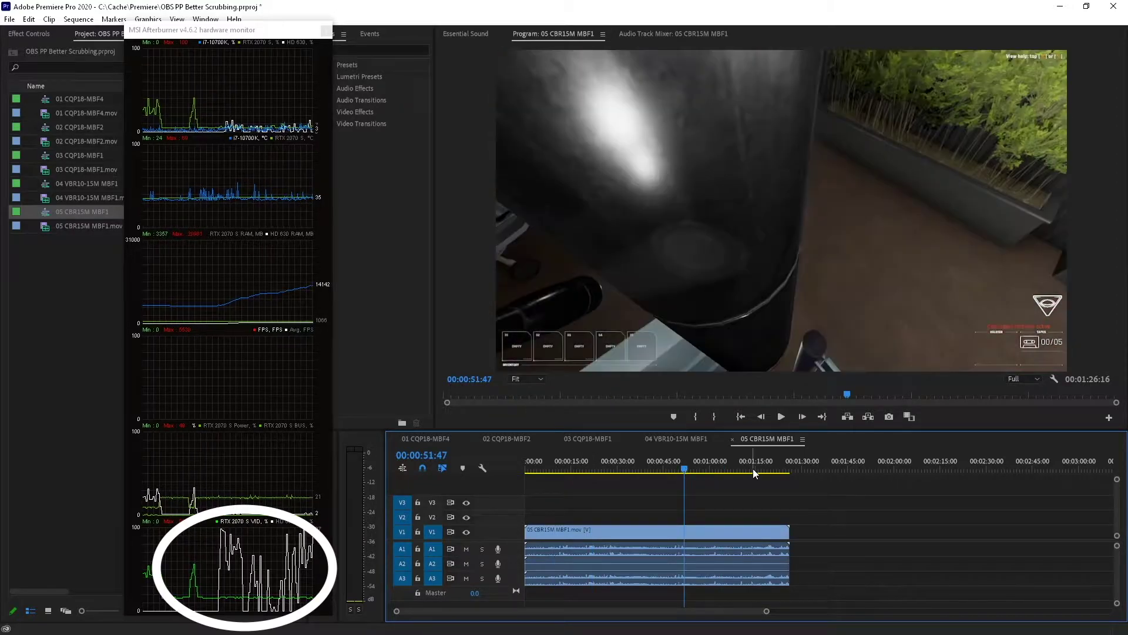
left_click(774, 468)
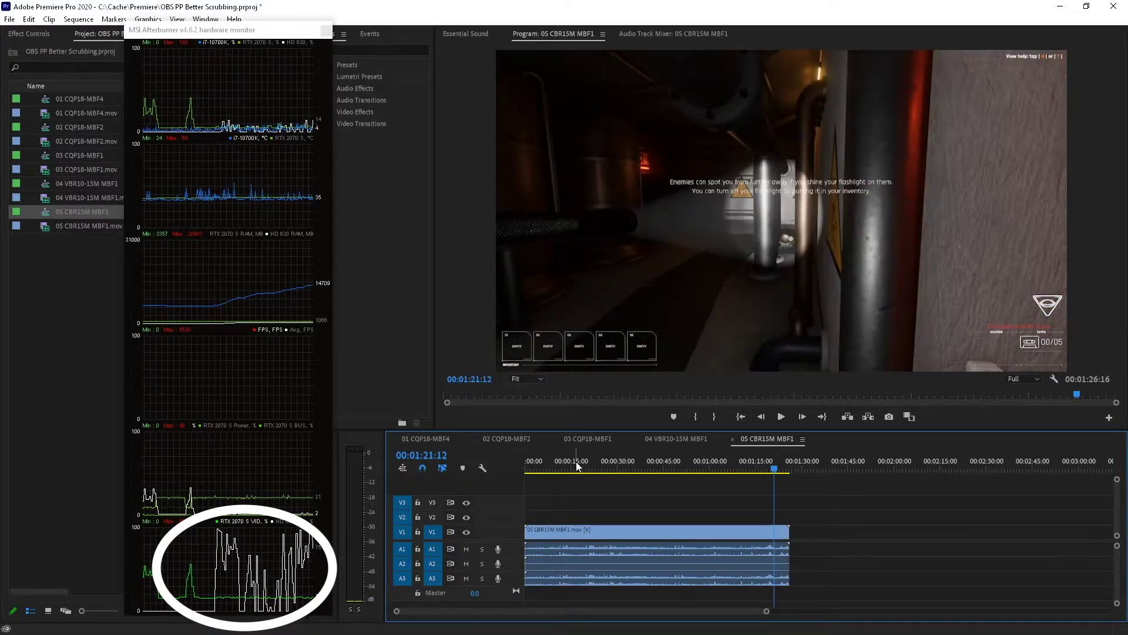
Return to the 01 CQP18-MBF4 sequence and save the project.
left_click(419, 440)
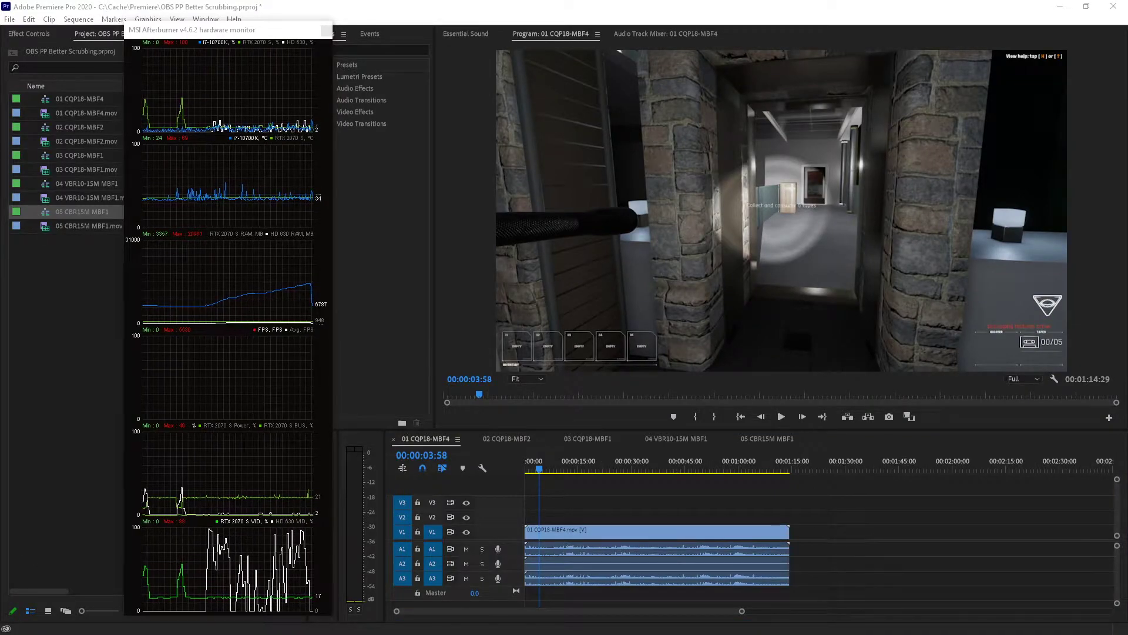
key("ctrl+s")
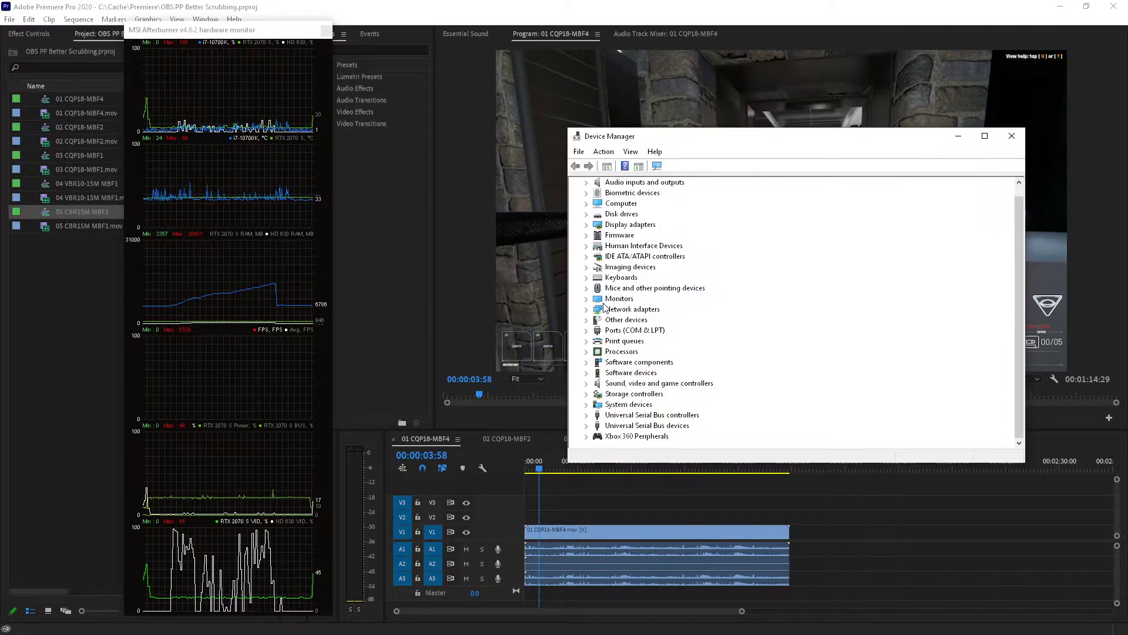
Disable the Intel(R) UHD Graphics 630 display adapter in Device Manager.
left_click(586, 225)
right_click(686, 236)
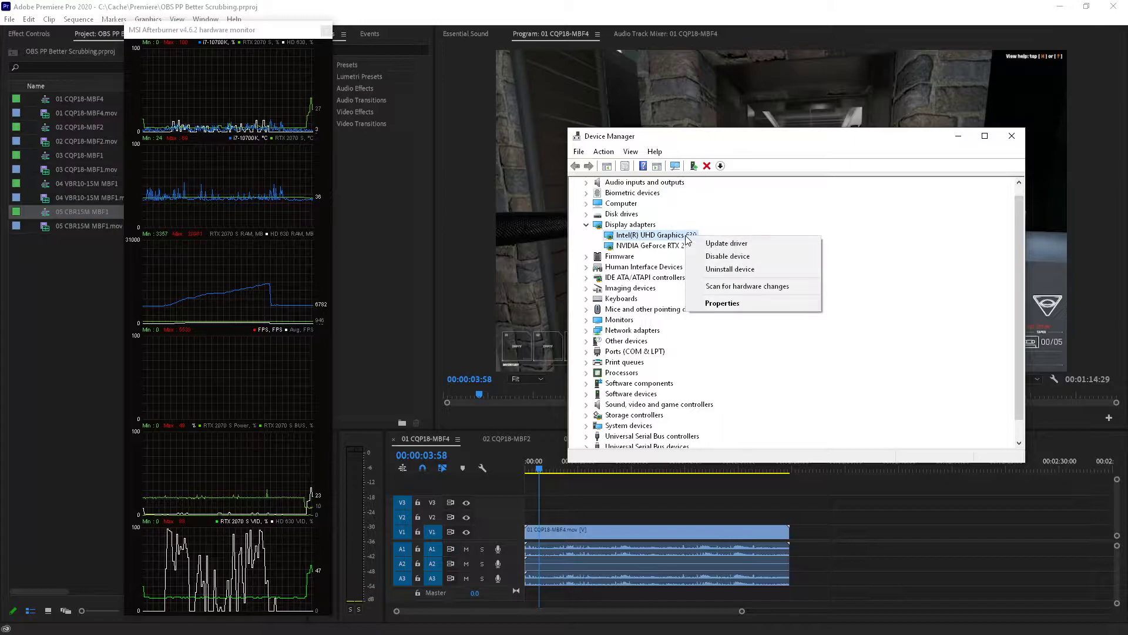
left_click(731, 256)
left_click(593, 335)
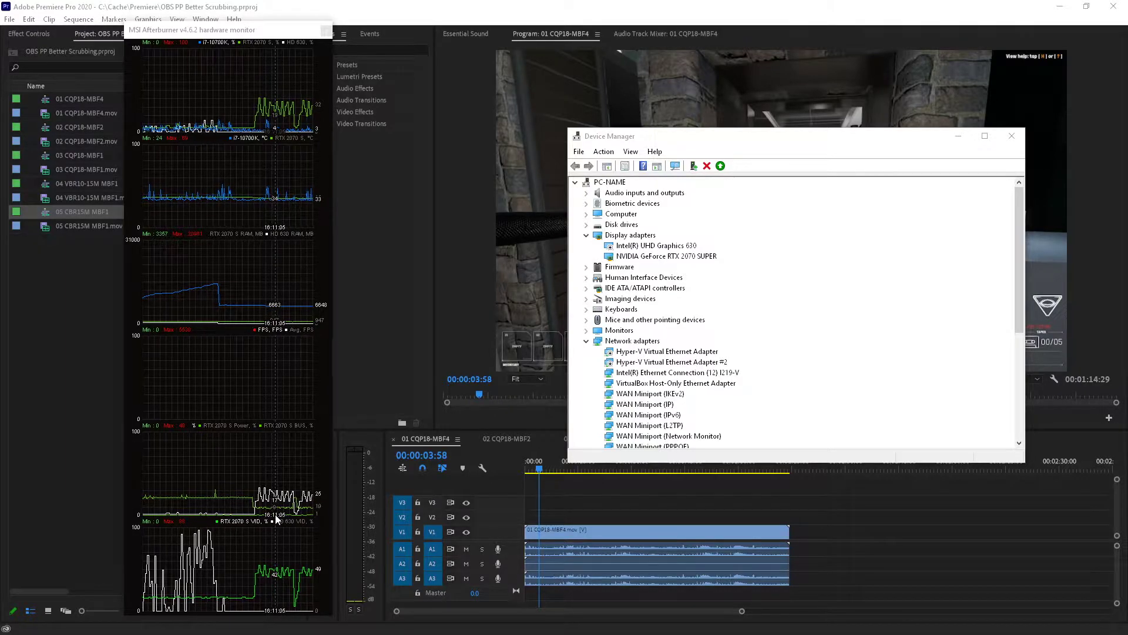
Widen the hardware monitor window and check GPU 1 performance in Task Manager, closing Task Manager and Device Manager.
left_click_drag(125, 447, 61, 505)
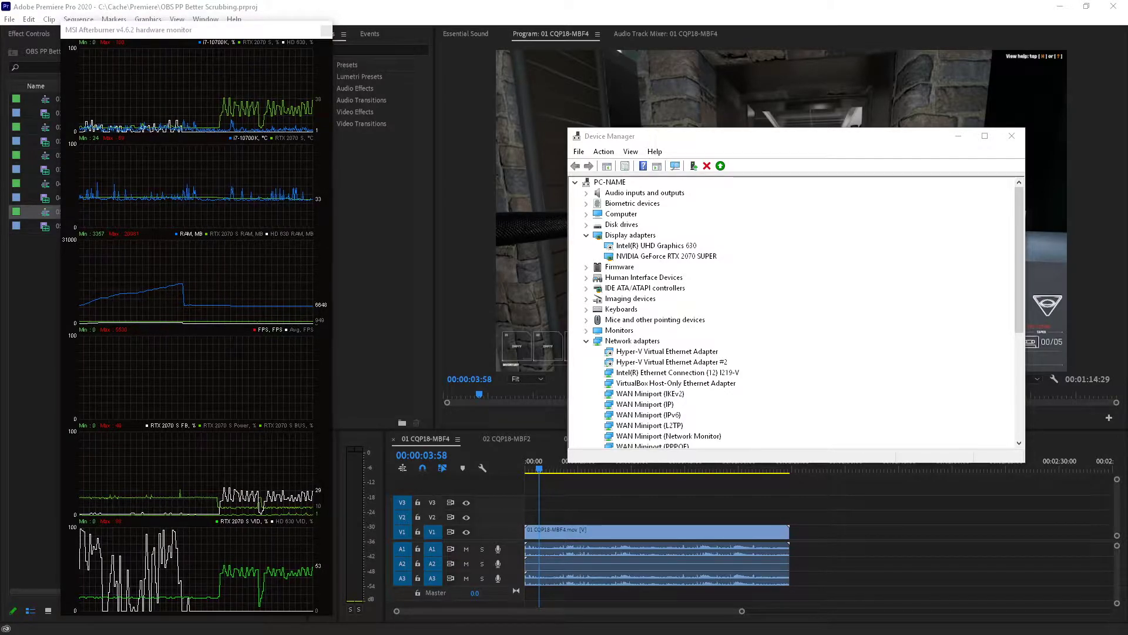
key("ctrl+shift+Escape")
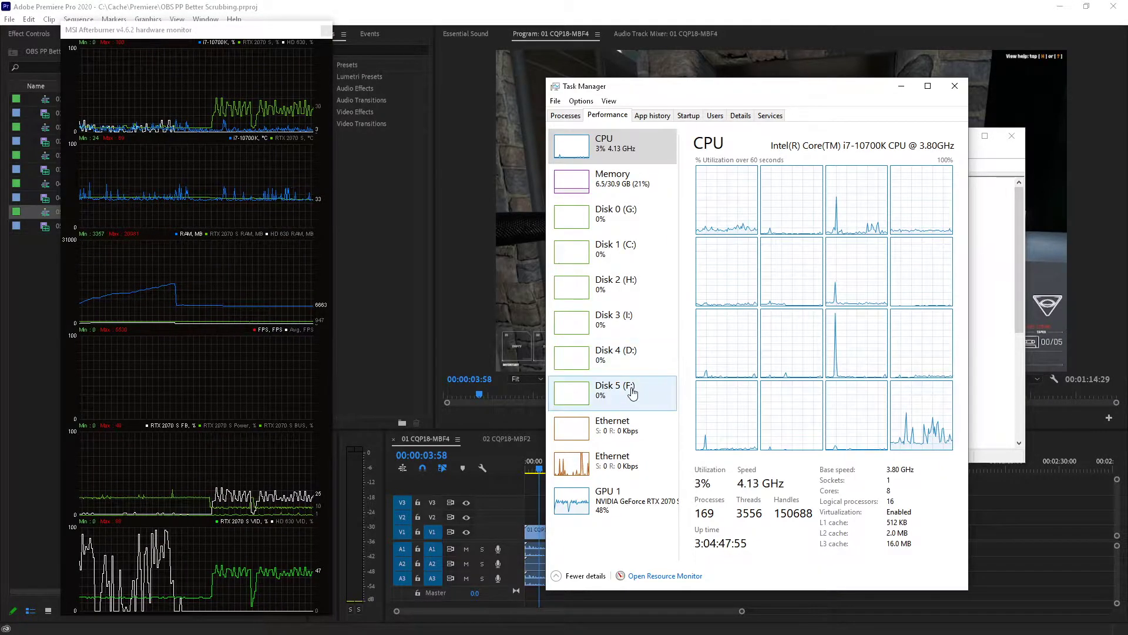
left_click(628, 518)
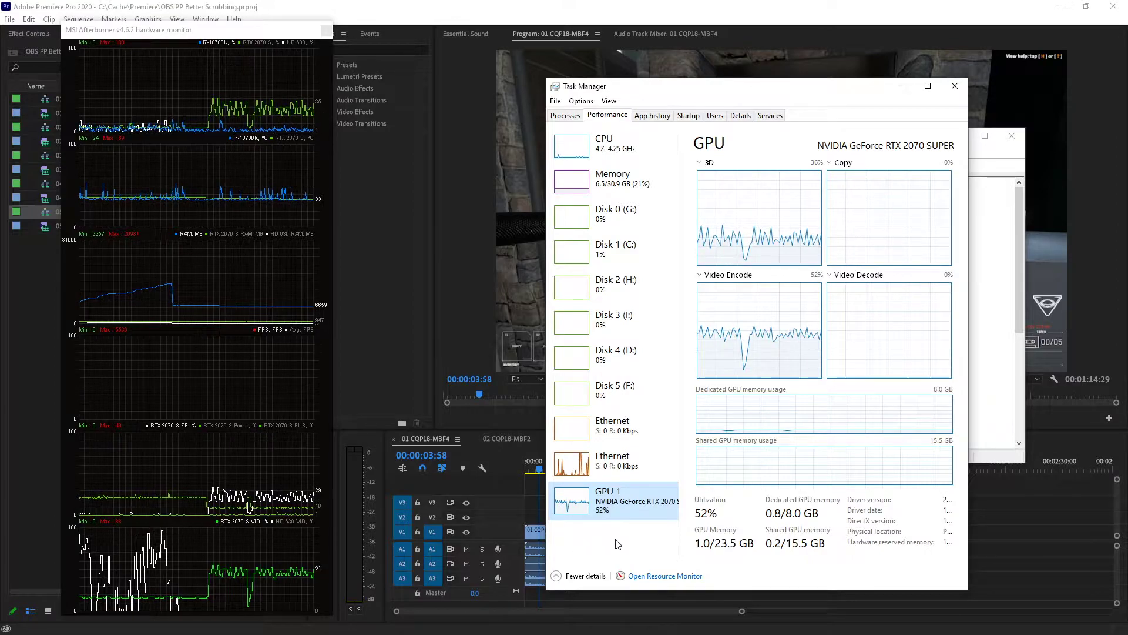
key("alt+F4")
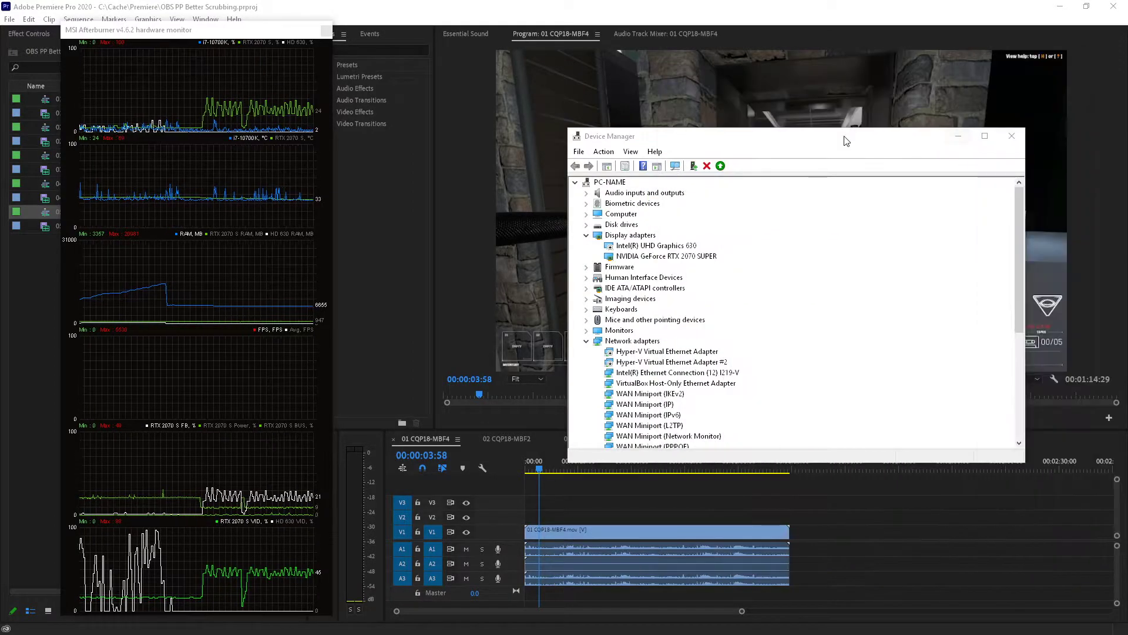
key("alt+F4")
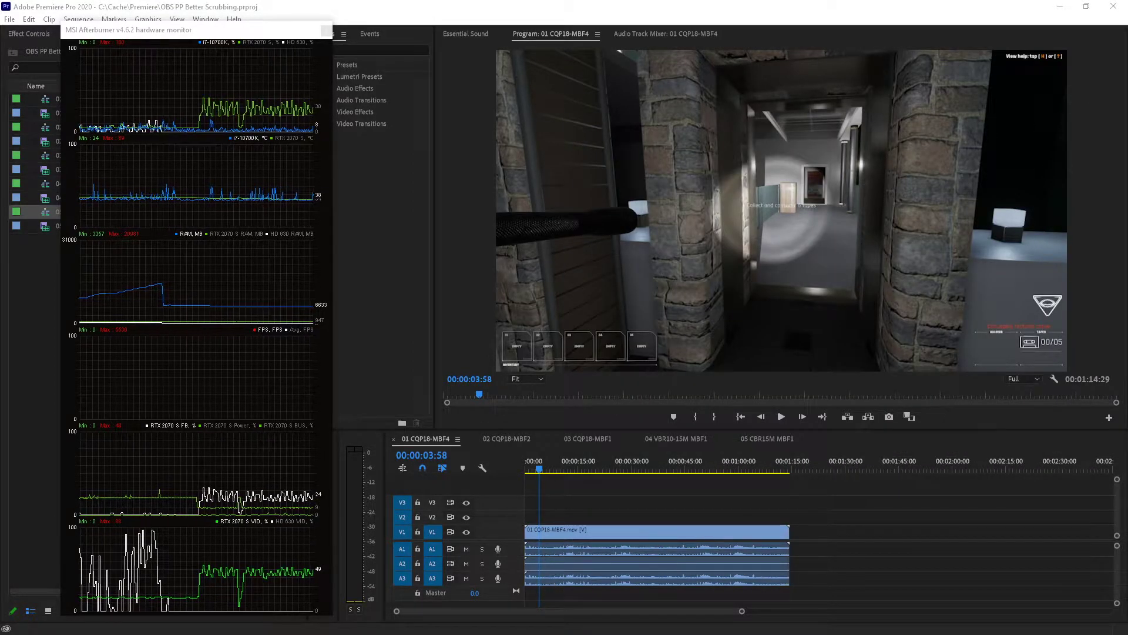
Scrub through the 01 CQP18-MBF4 and 02 CQP18-MBF2 sequences with the integrated GPU disabled to examine CPU load.
left_click(569, 477)
key("Home")
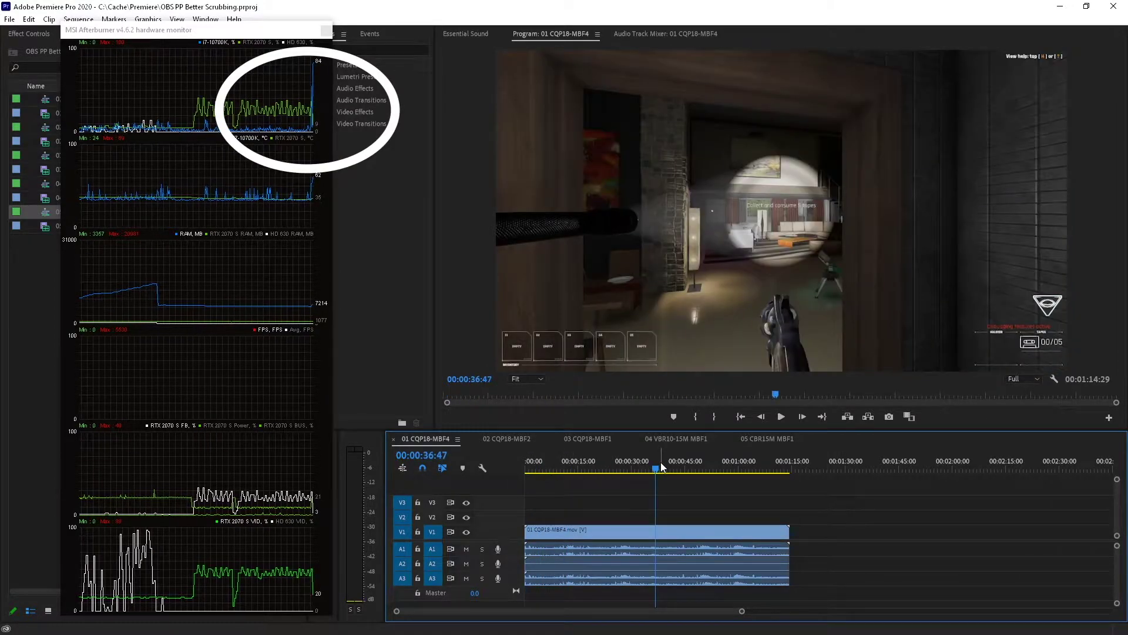
mouse_move(662, 467)
left_mouse_down()
mouse_move(630, 467)
mouse_move(782, 468)
mouse_move(561, 472)
mouse_move(788, 468)
mouse_move(655, 469)
left_mouse_up()
left_click(508, 440)
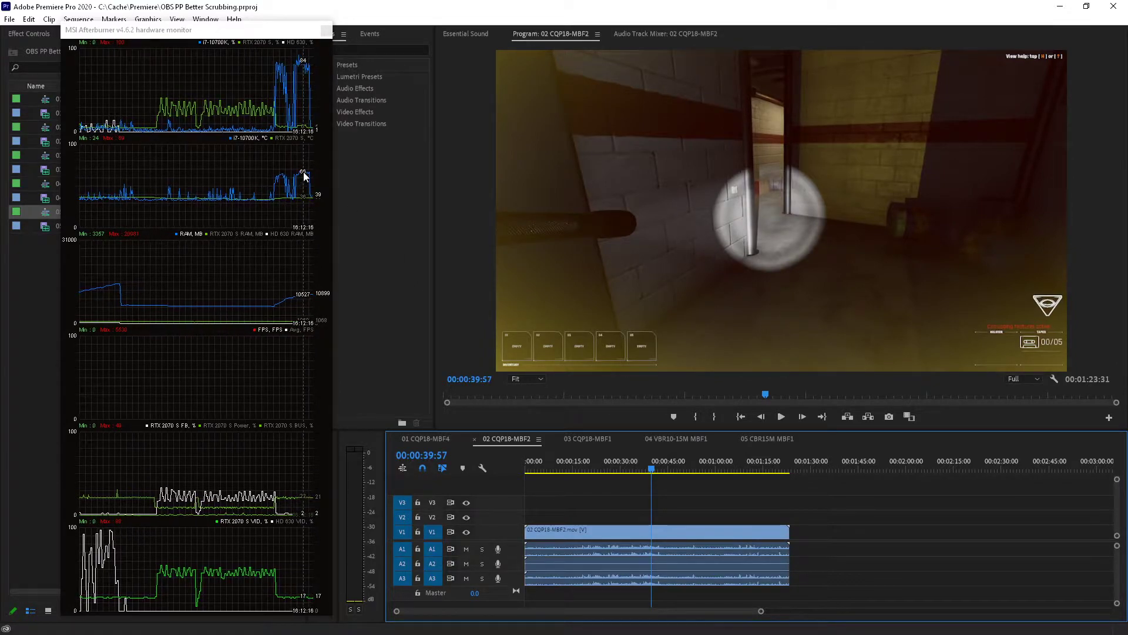
left_click_drag(619, 459, 757, 465)
Compare scrubbing without the integrated GPU in the 03 CQP18-MBF1, 04 VBR10-15M MBF1 and 05 CBR15M MBF1 sequences.
left_click(587, 439)
mouse_move(676, 465)
left_mouse_down()
mouse_move(635, 467)
mouse_move(772, 473)
mouse_move(605, 479)
mouse_move(593, 468)
mouse_move(782, 470)
mouse_move(556, 474)
mouse_move(657, 475)
left_mouse_up()
left_click(661, 439)
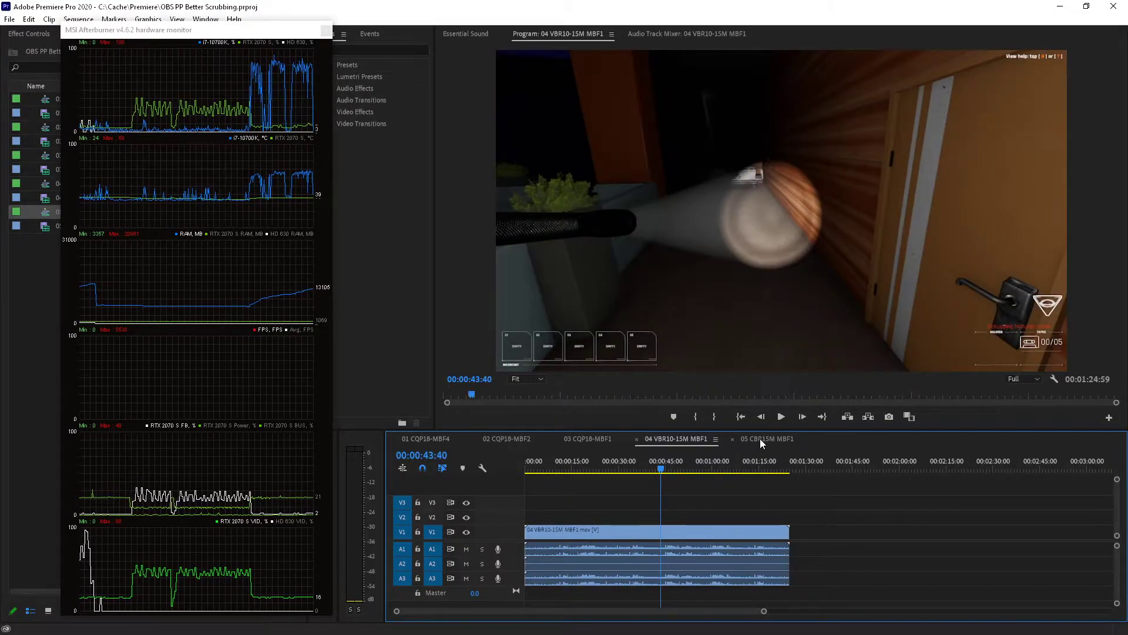
left_click(760, 439)
left_click_drag(529, 471, 701, 467)
Revisit the 01 CQP18-MBF4, 02 CQP18-MBF2 and 03 CQP18-MBF1 sequences to compare their scrubbing and CPU load.
left_click(430, 440)
left_click(525, 439)
left_click(566, 438)
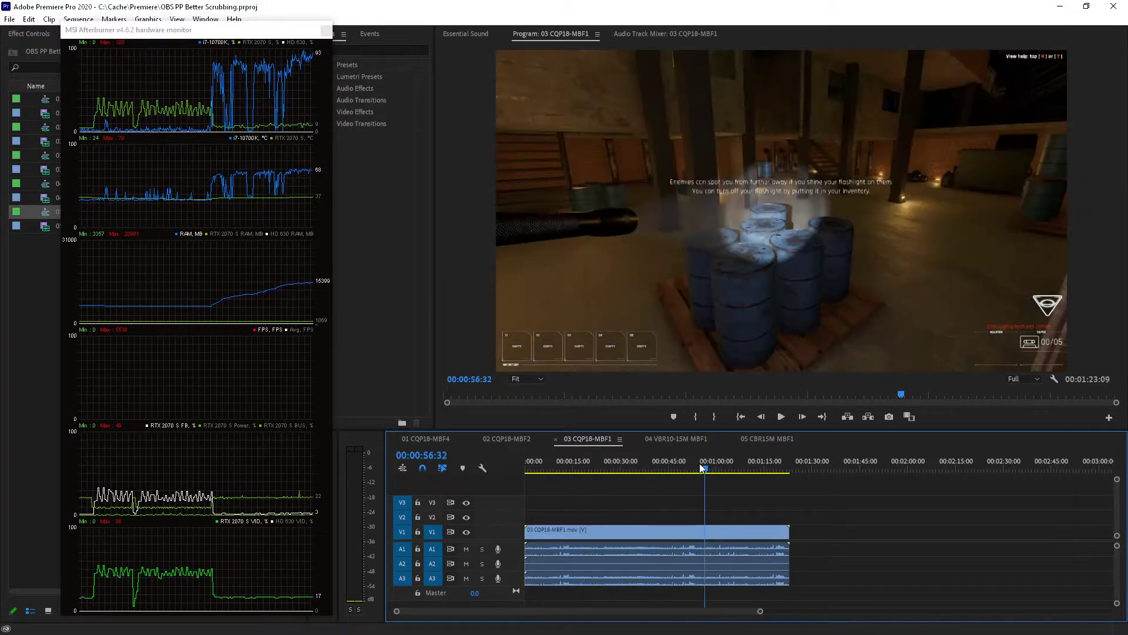
Scrub the 01 CQP18-MBF4 sequence and revisit 03 CQP18-MBF1 and 02 CQP18-MBF2 to compare their responsiveness.
left_click(406, 438)
left_click(572, 462)
left_click_drag(544, 462, 701, 468)
left_click(587, 439)
left_click(513, 439)
Alternate between scrubbing the 04 VBR10-15M MBF1 and 05 CBR15M MBF1 sequences to compare their smoothness and CPU load.
left_click(672, 440)
left_click(760, 439)
left_click(551, 469)
mouse_move(552, 474)
left_mouse_down()
mouse_move(820, 471)
mouse_move(533, 485)
mouse_move(796, 476)
mouse_move(547, 472)
left_mouse_up()
left_click(680, 437)
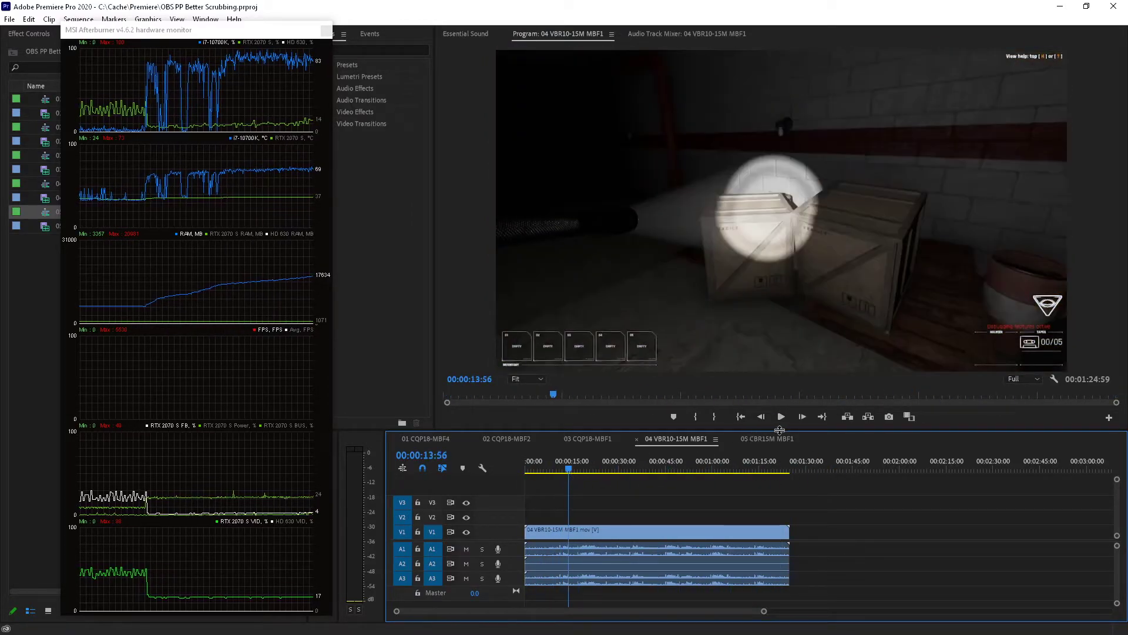
left_click(764, 439)
left_click_drag(748, 464, 720, 463)
left_click(679, 438)
left_click(765, 464)
left_click_drag(791, 457, 572, 461)
Scrub back through the 03, 02 and 01 CQP18 sequences, ending on 03 CQP18-MBF1, to compare the B-frame settings.
left_click(587, 439)
left_click(521, 438)
left_click(428, 439)
left_click_drag(682, 461, 528, 462)
left_click(509, 439)
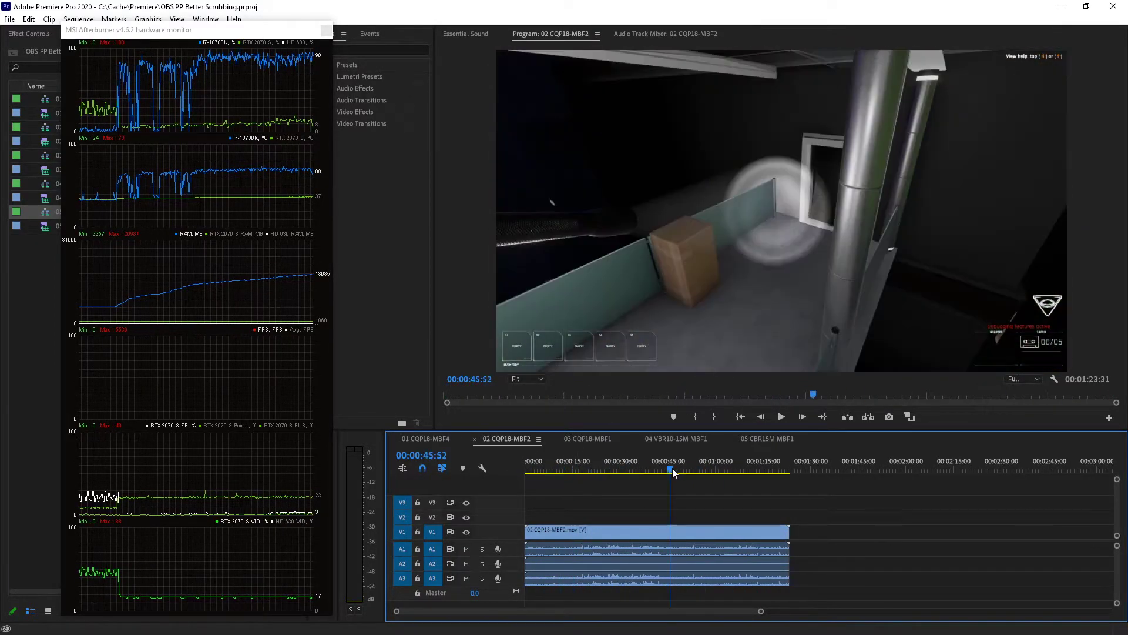
left_click(585, 440)
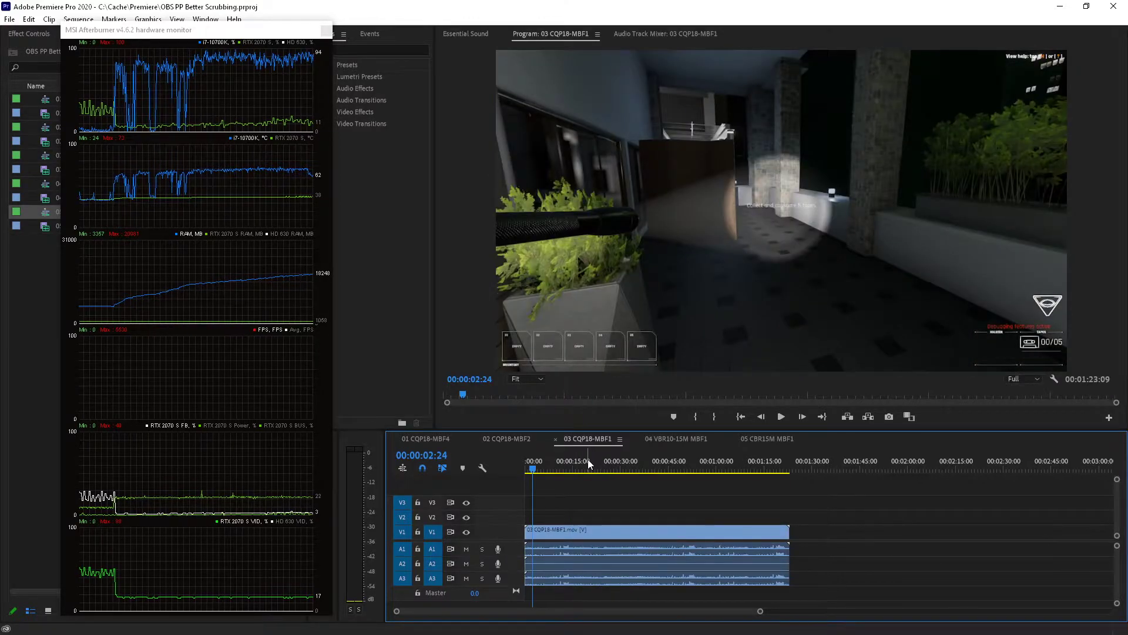
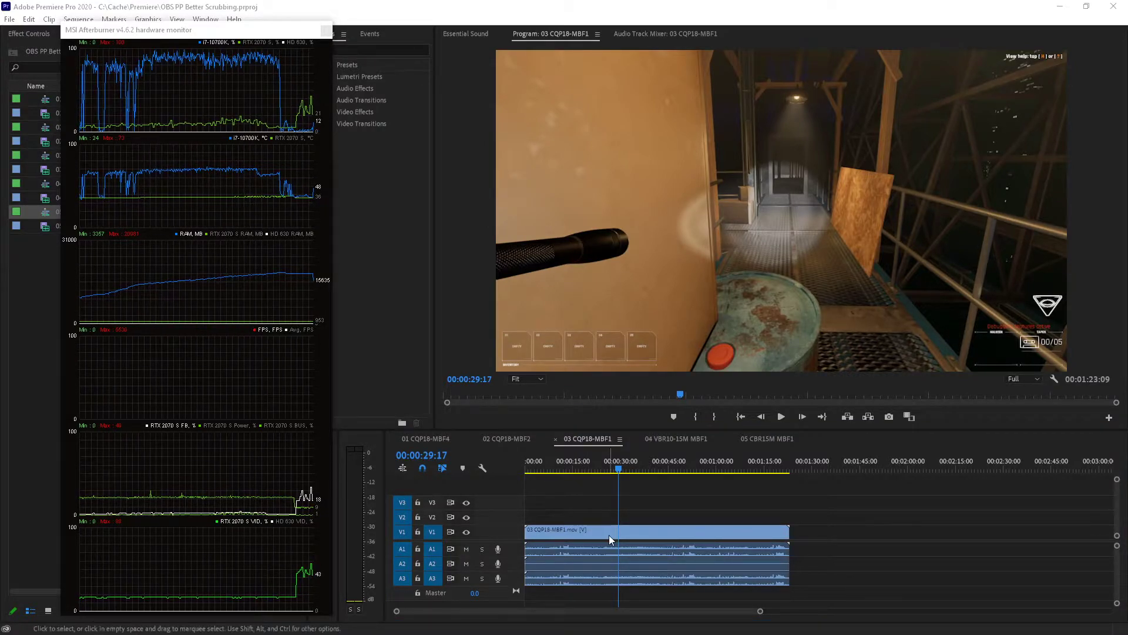
Switch to the OBS PP Scrubbing folder in File Explorer and show its recordings in Details view.
key("alt+Tab")
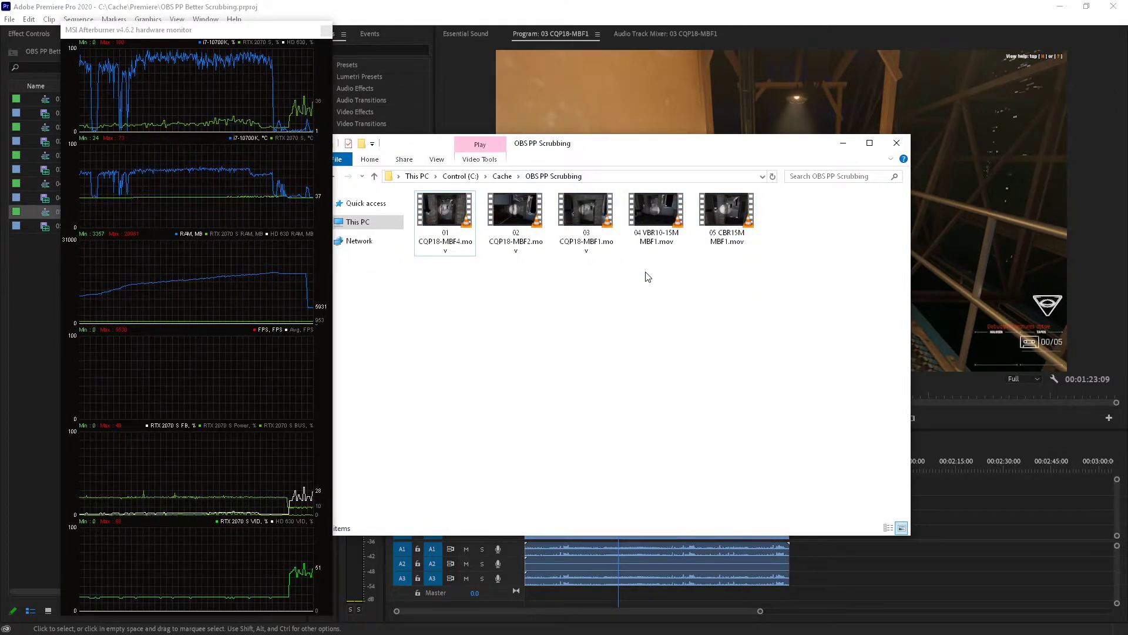
scroll(628, 277, "up", 3, "ctrl")
scroll(623, 273, "down", 5, "ctrl")
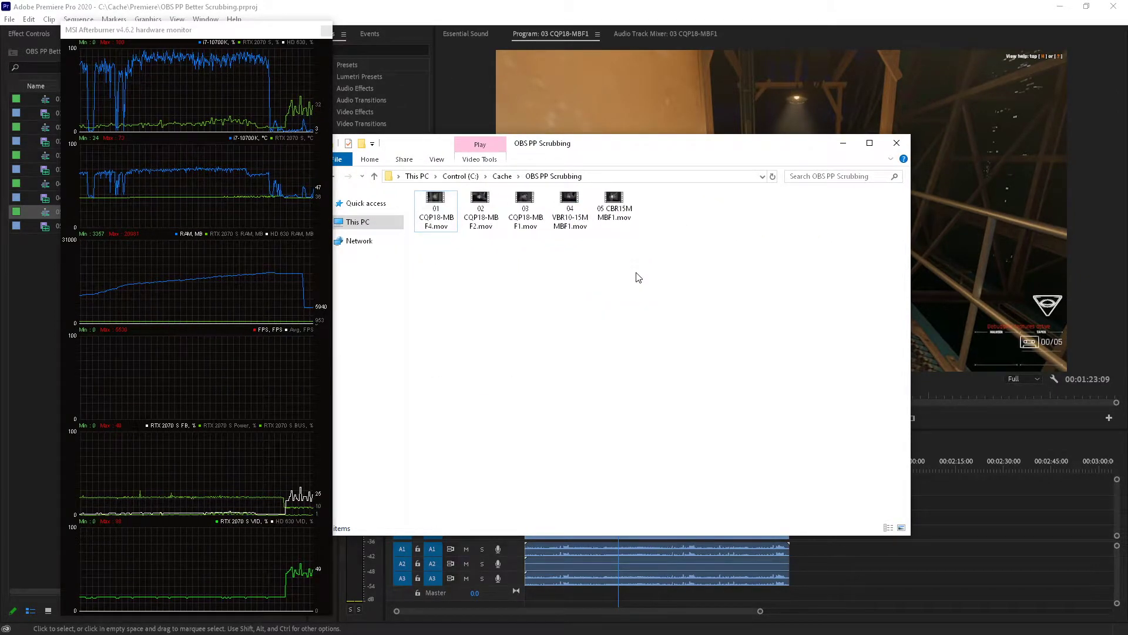
scroll(639, 278, "down", 1, "ctrl")
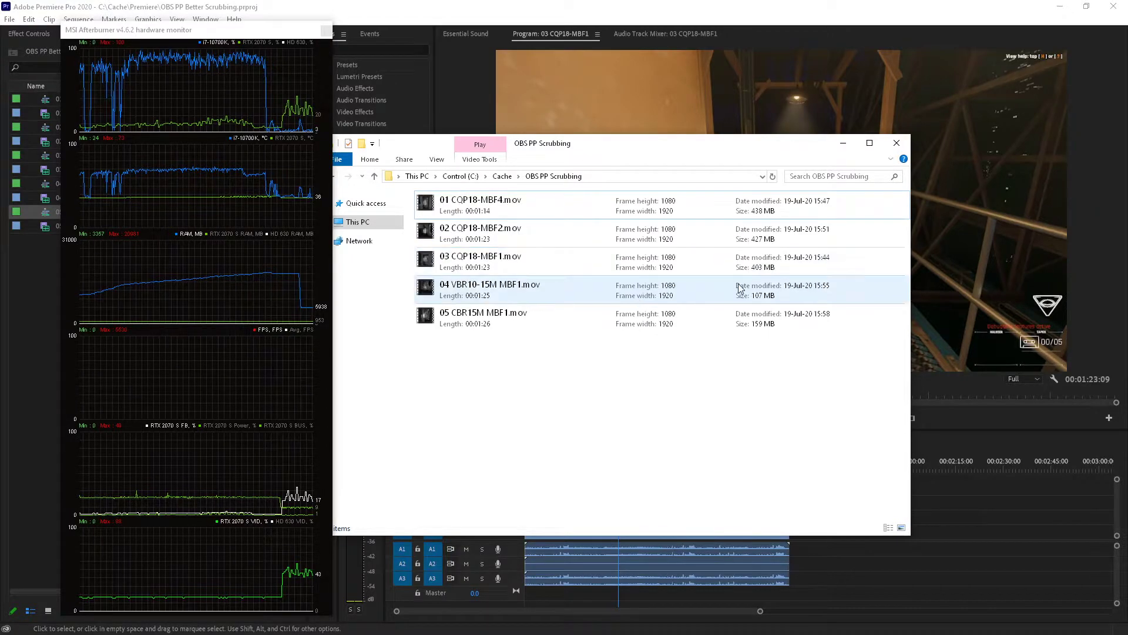
scroll(721, 298, "up", 2, "ctrl")
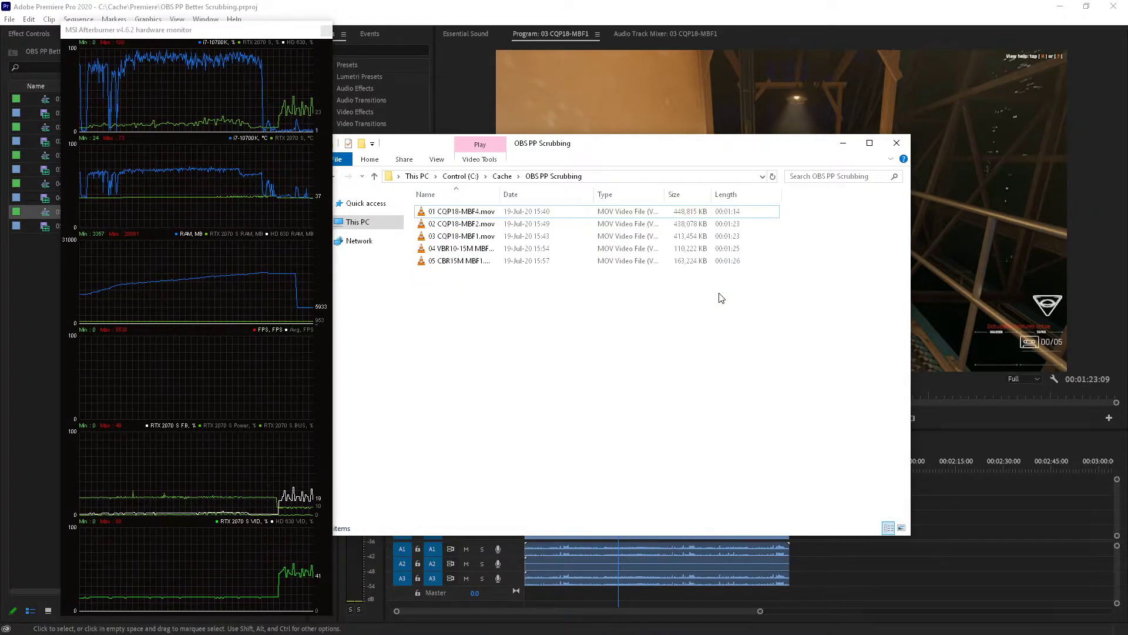
scroll(721, 298, "down", 2, "ctrl")
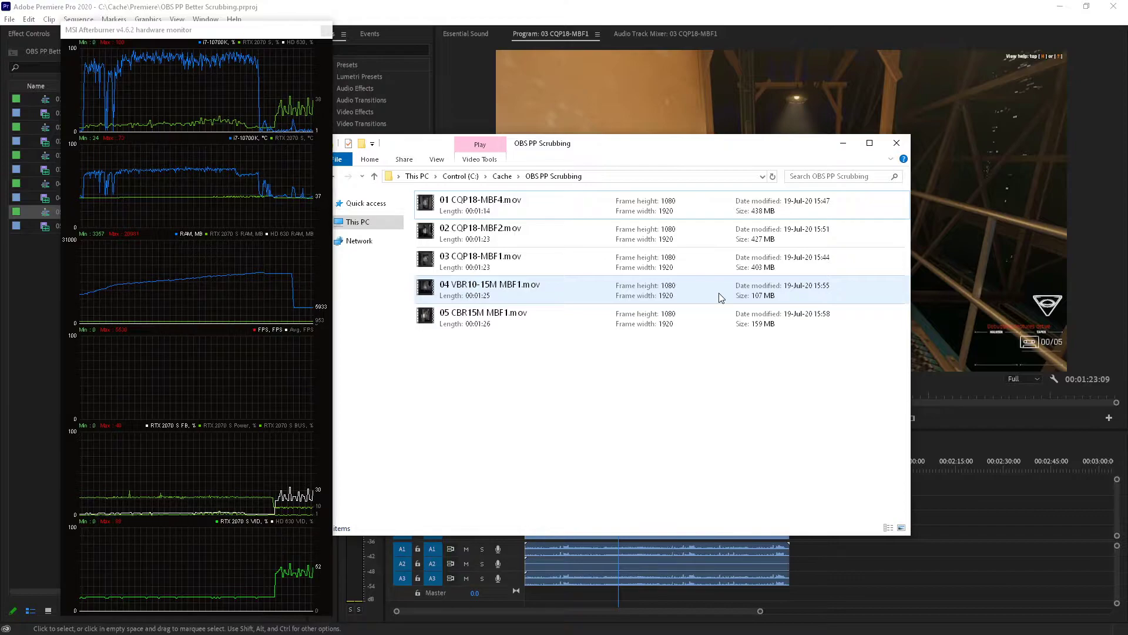
scroll(722, 298, "up", 2, "ctrl")
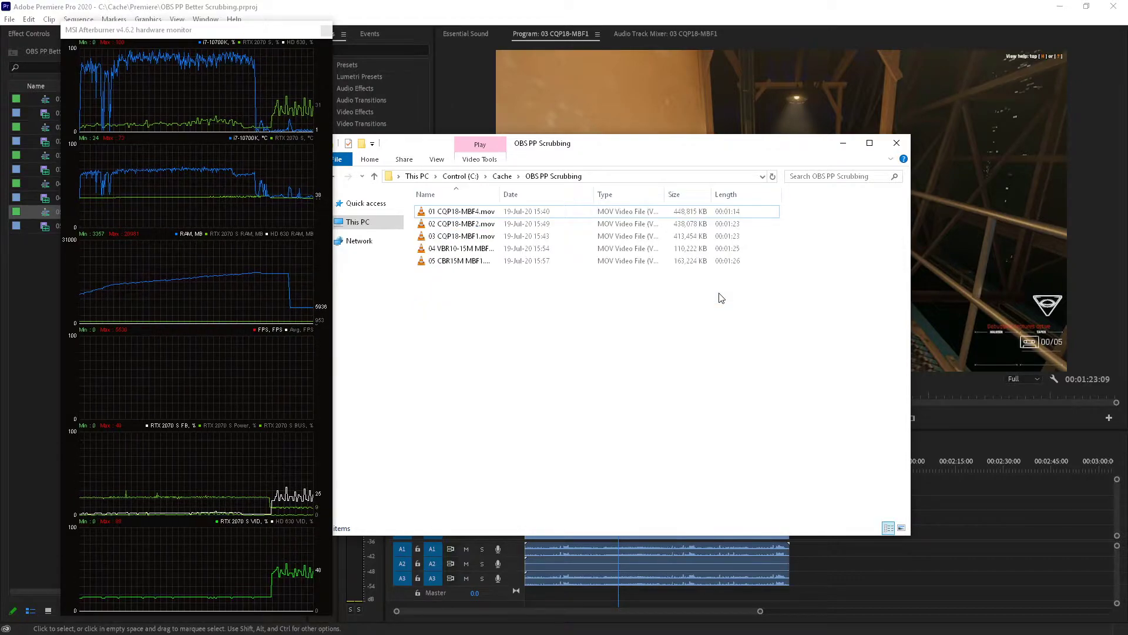
Compare the file sizes of the three CQP18 recordings with those of the VBR10-15M and CBR15M recordings.
left_click(741, 213)
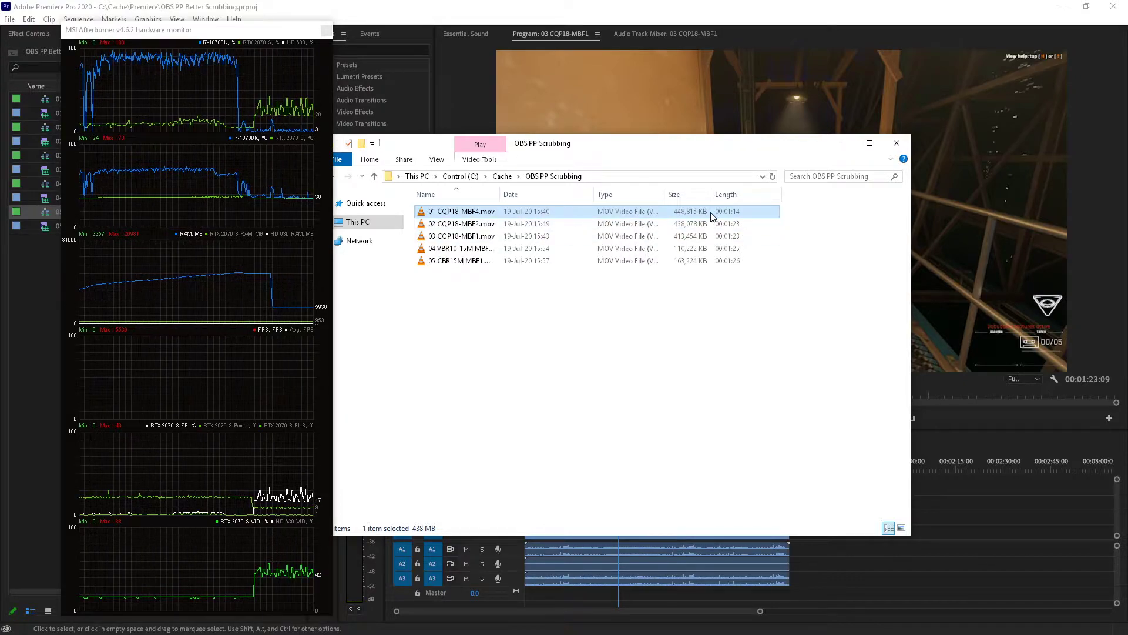
left_click(700, 254)
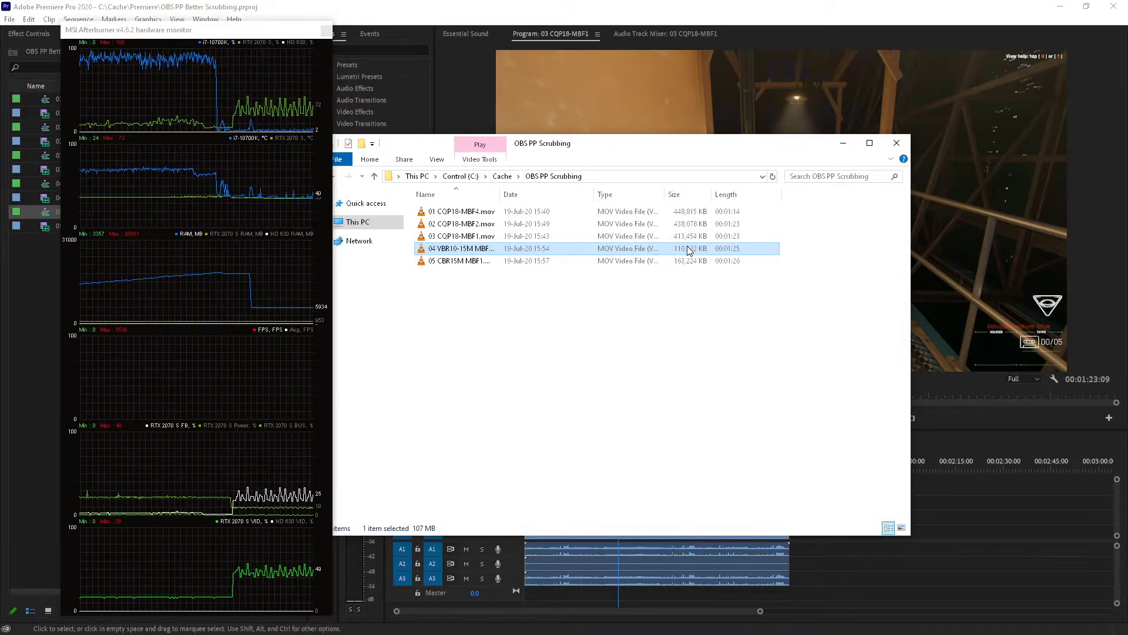
left_click(496, 237)
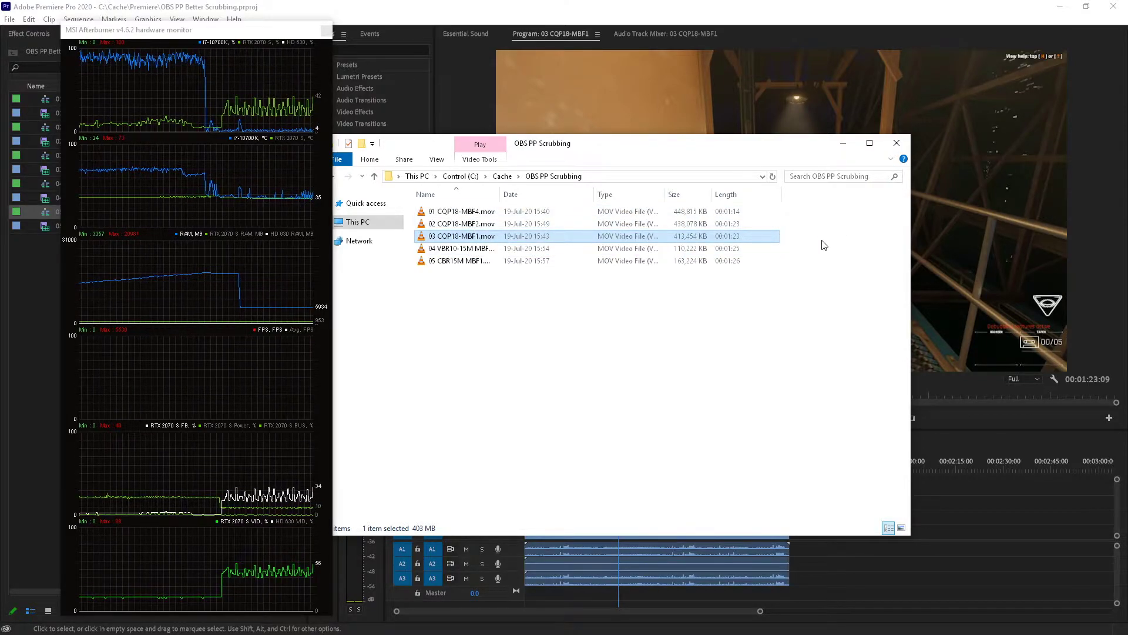
left_click_drag(824, 245, 748, 201)
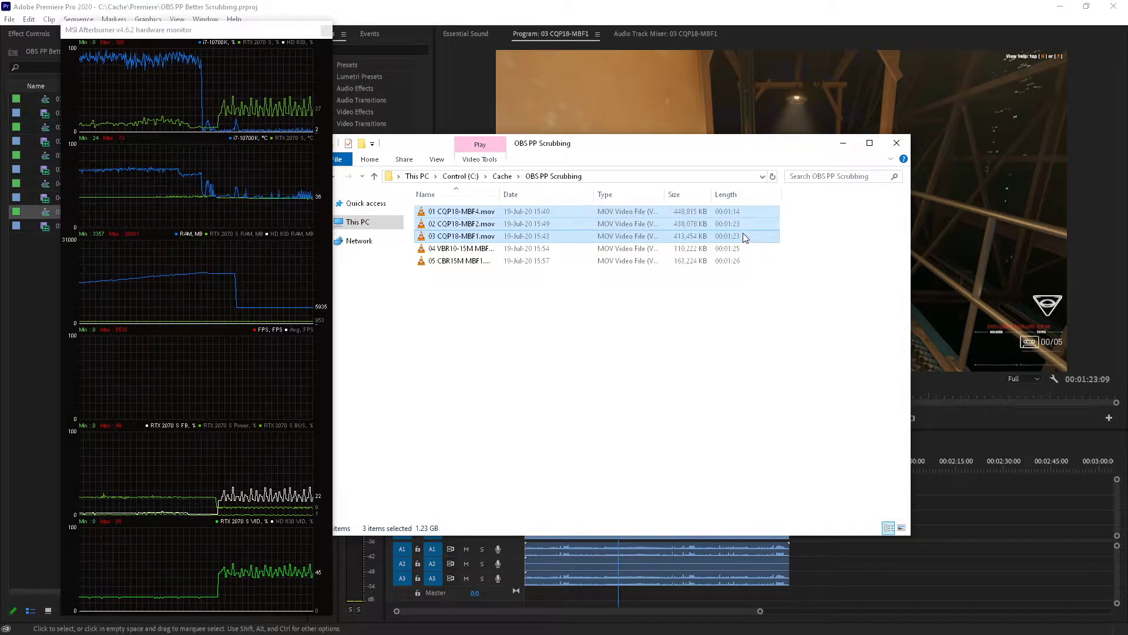
left_click(685, 271)
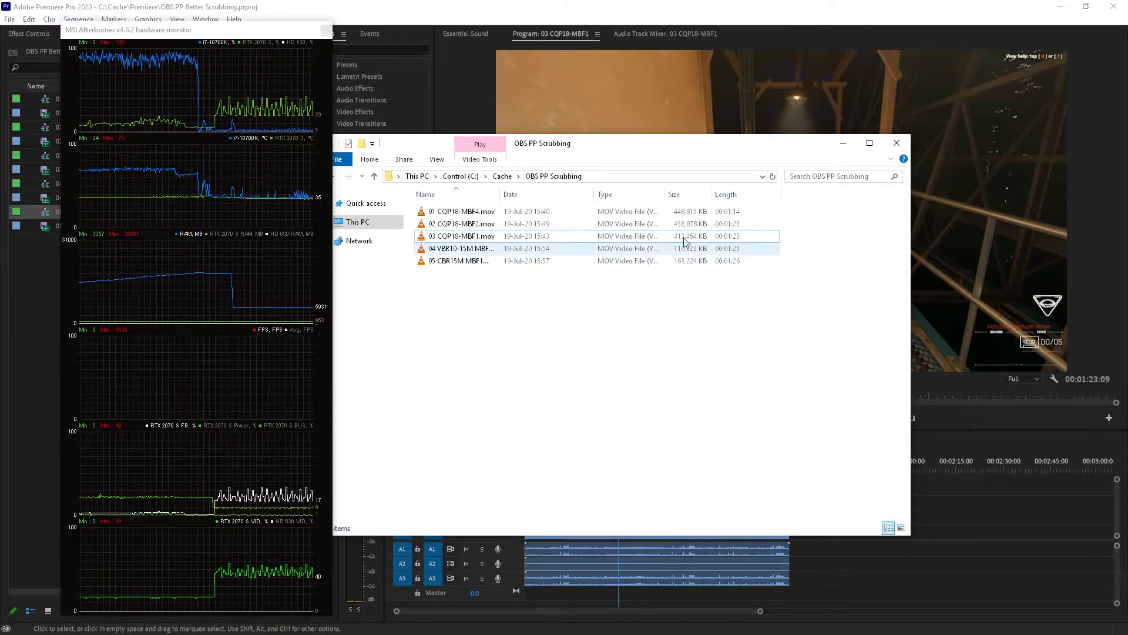
left_click(689, 237)
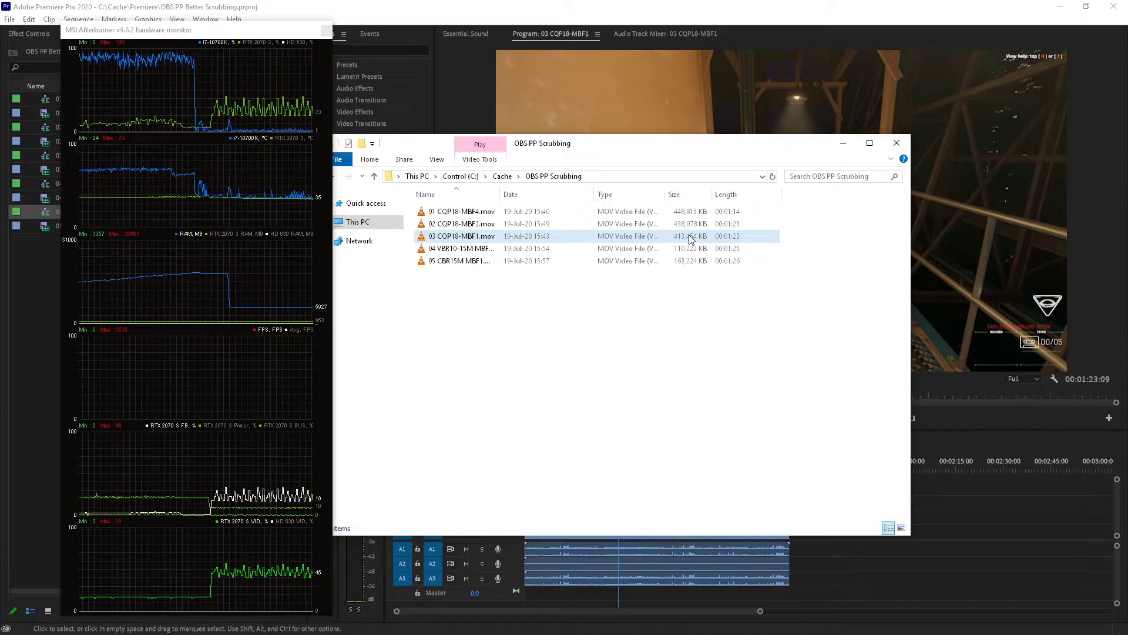
left_click(689, 241, "ctrl")
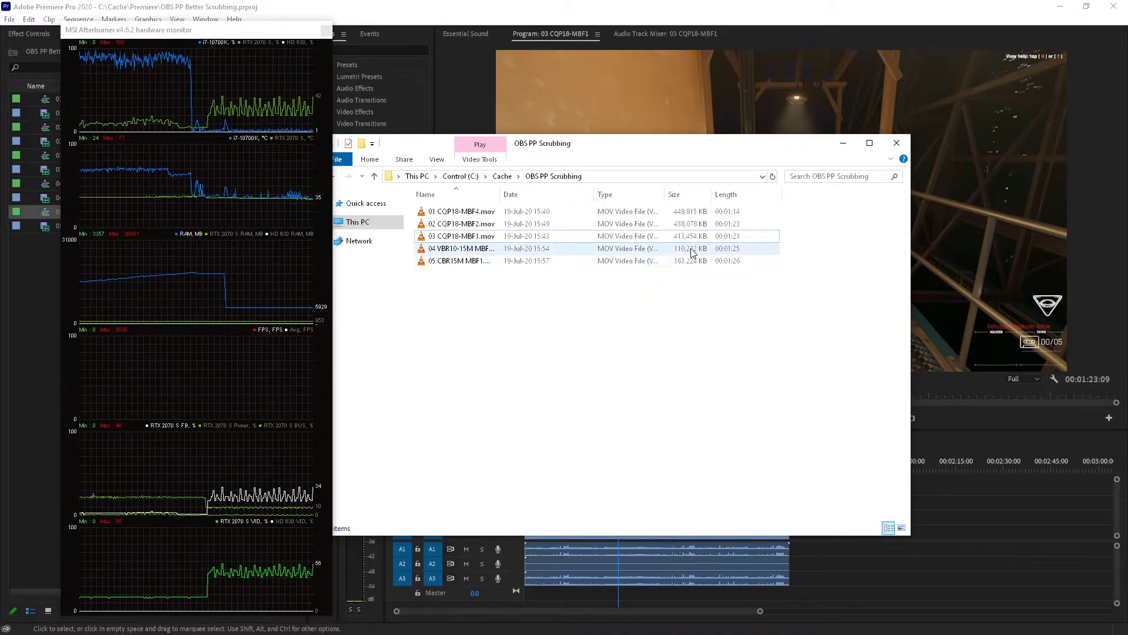
left_click(692, 252)
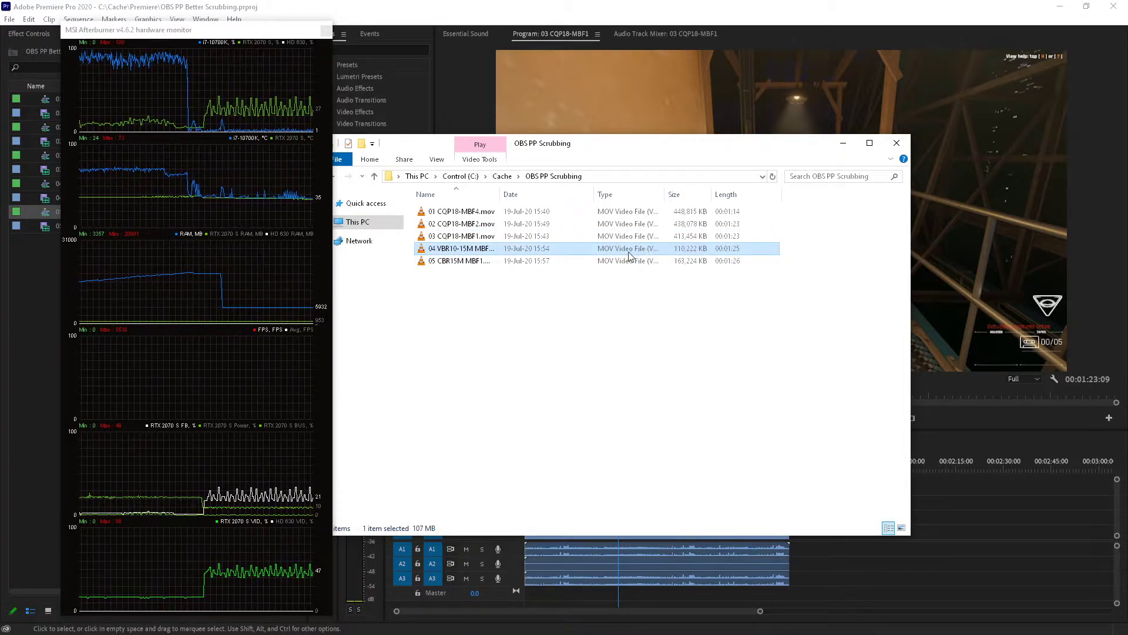
left_click(559, 262)
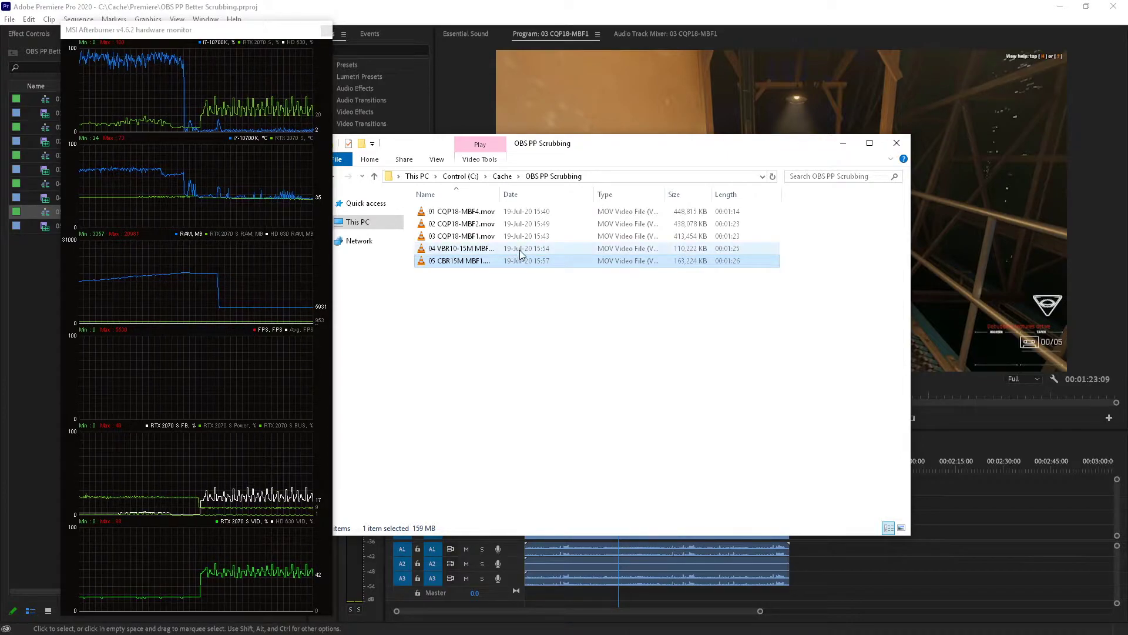
left_click(525, 252)
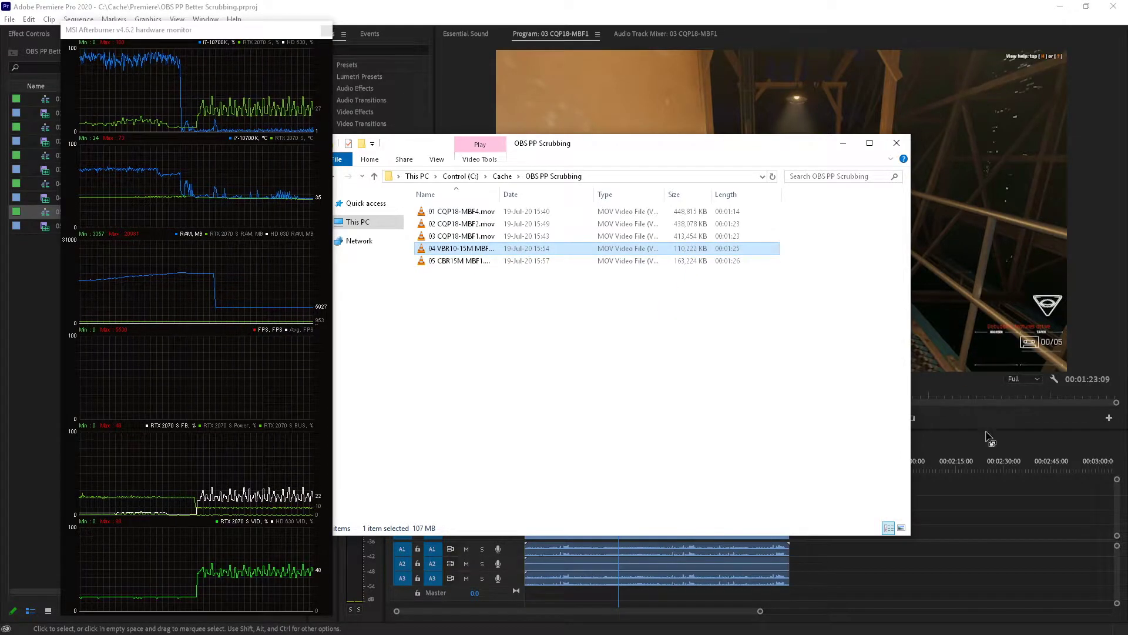
Return to Premiere Pro and scrub the 04 VBR10-15M MBF1, 05 CBR15M MBF1 and 03 CQP18-MBF1 sequences to compare picture quality.
left_click(998, 495)
mouse_move(723, 461)
left_mouse_down()
mouse_move(768, 458)
mouse_move(708, 456)
mouse_move(767, 461)
mouse_move(580, 485)
mouse_move(750, 485)
mouse_move(713, 465)
mouse_move(612, 465)
mouse_move(716, 469)
left_mouse_up()
left_click(665, 438)
left_click(781, 433)
left_click(692, 440)
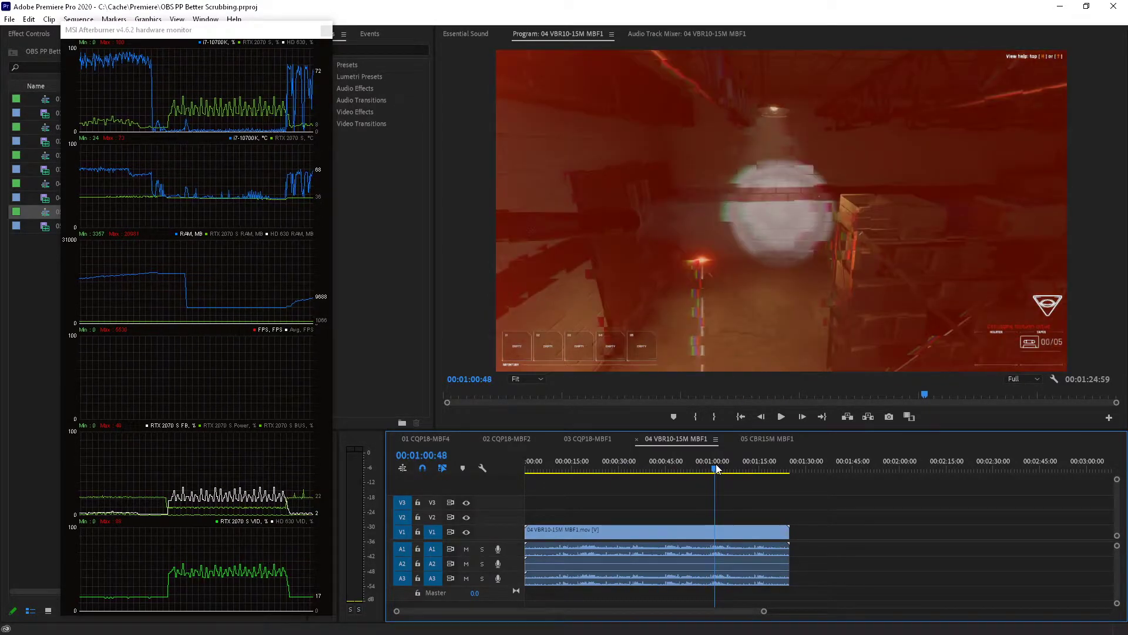
left_click(758, 439)
left_click_drag(753, 469, 693, 468)
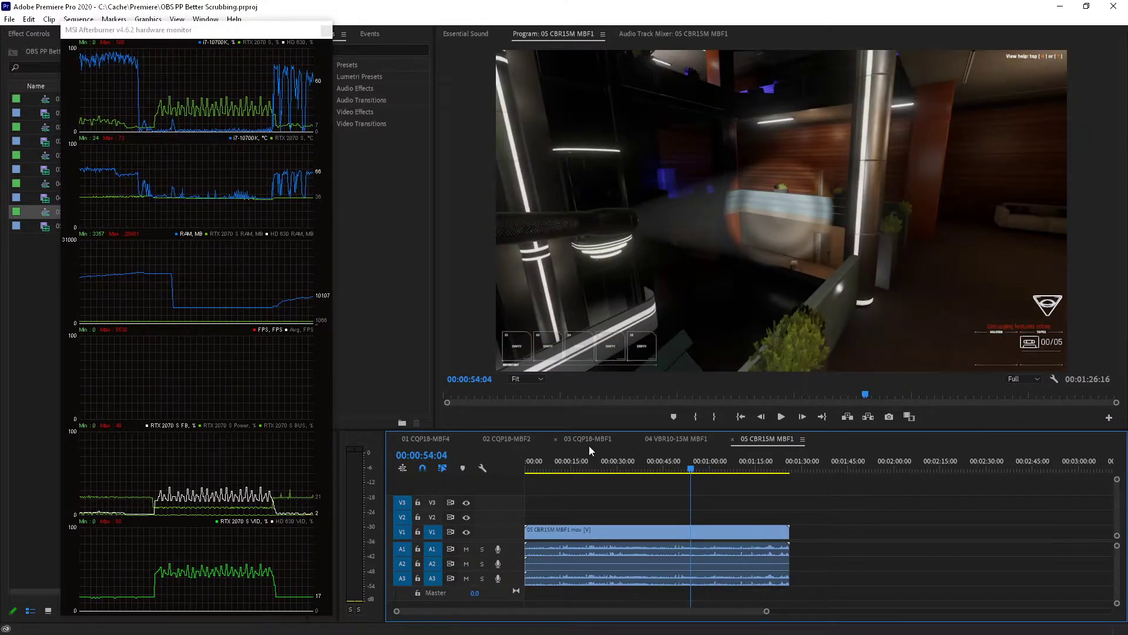
left_click(589, 446)
left_click_drag(590, 468, 629, 469)
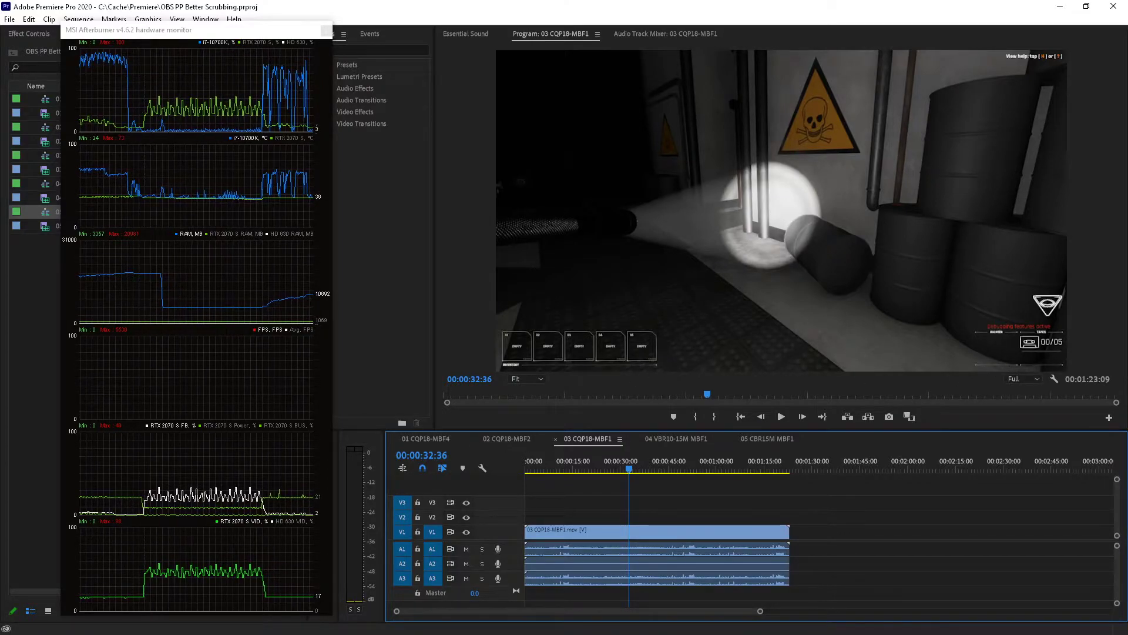
Switch to the recordings folder, move its window clear of the hardware monitor, and review the VBR, CBR and 01 CQP18-MBF4 file sizes.
key("alt+Tab")
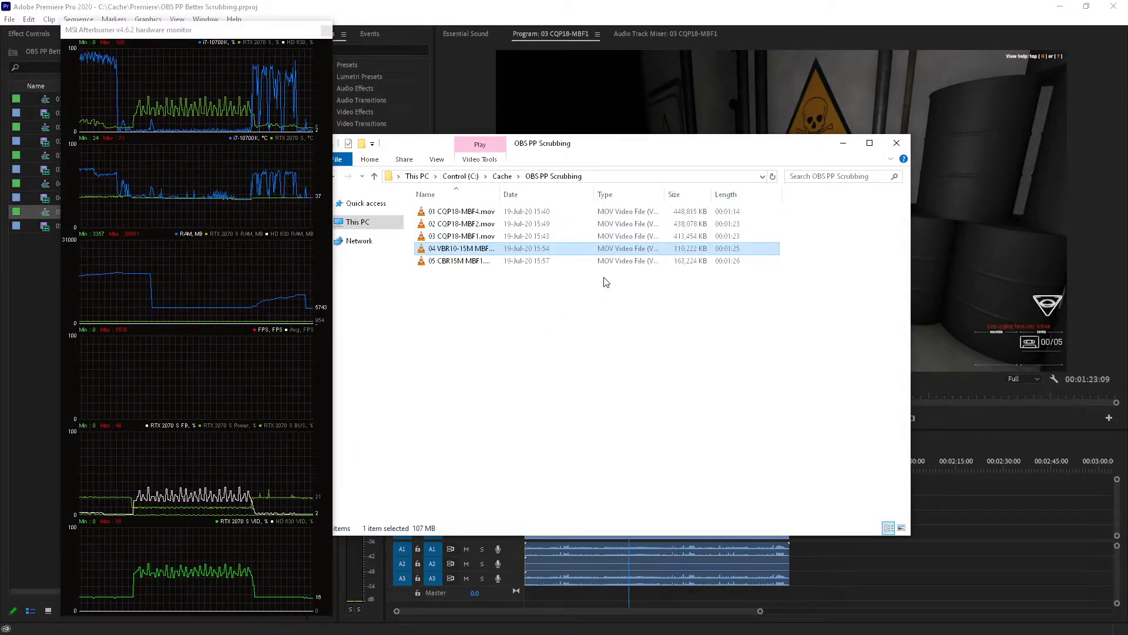
left_click(712, 333)
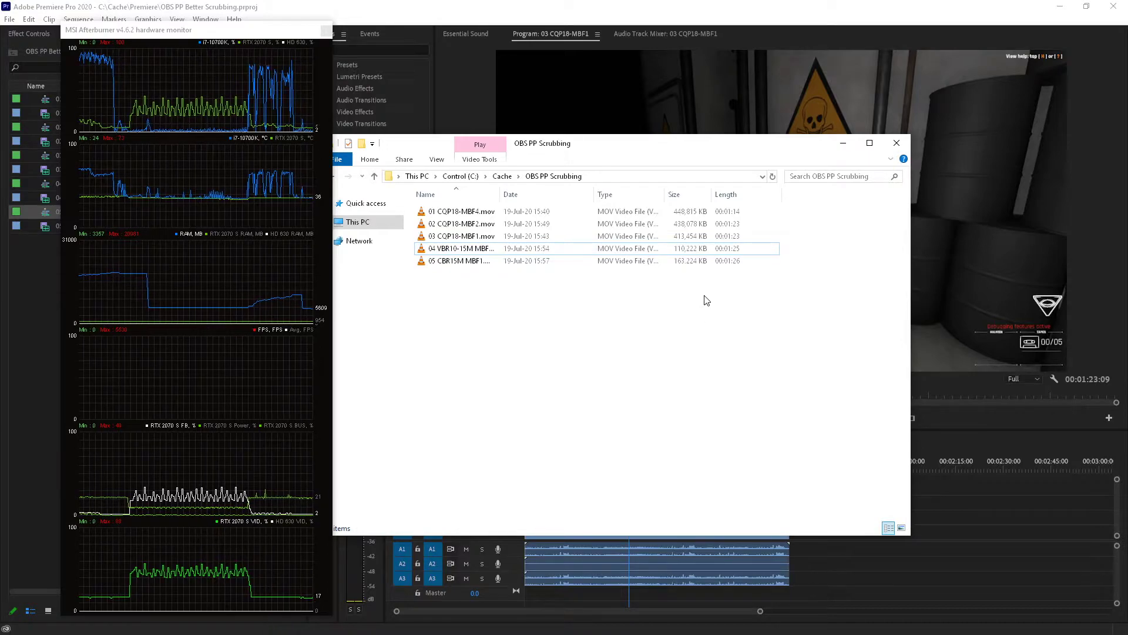
left_click_drag(680, 154, 718, 177)
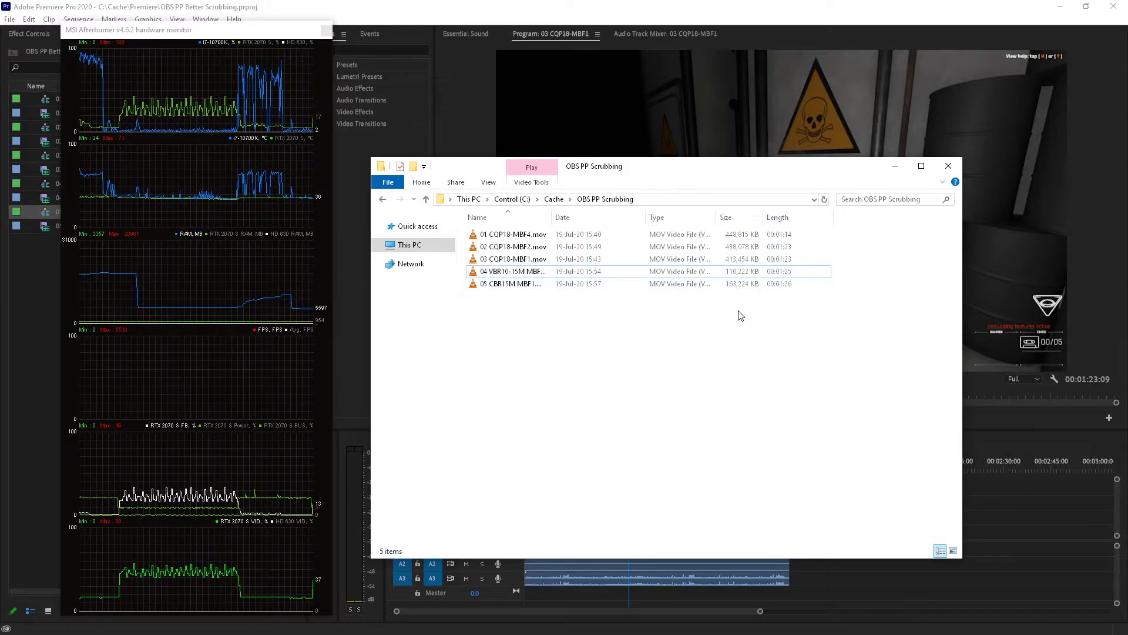
left_click(756, 272)
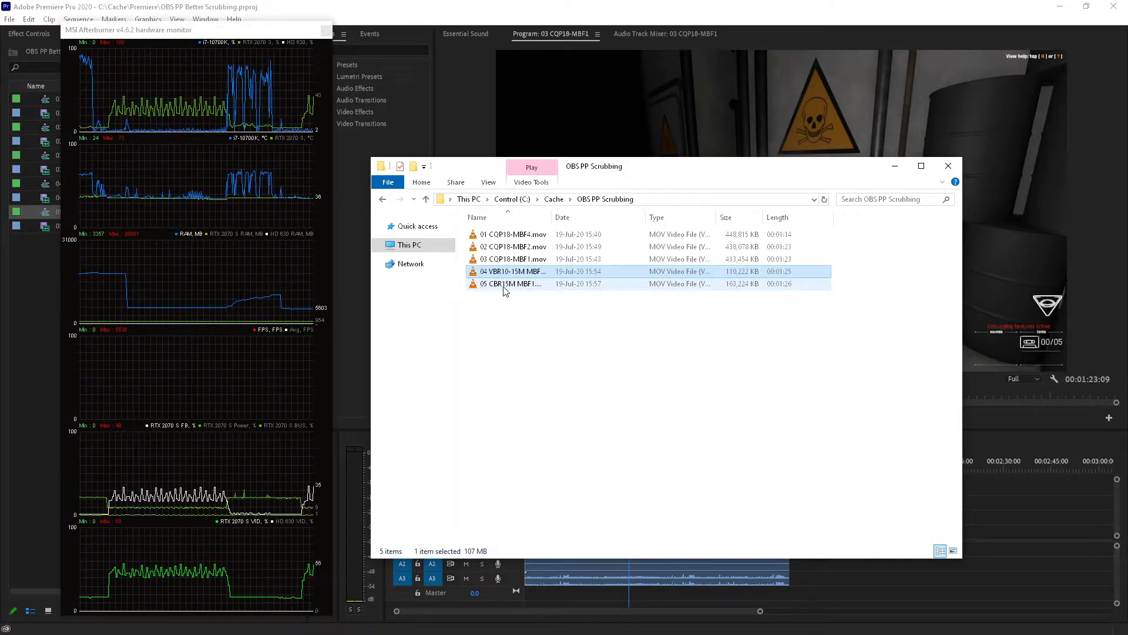
left_click(767, 287)
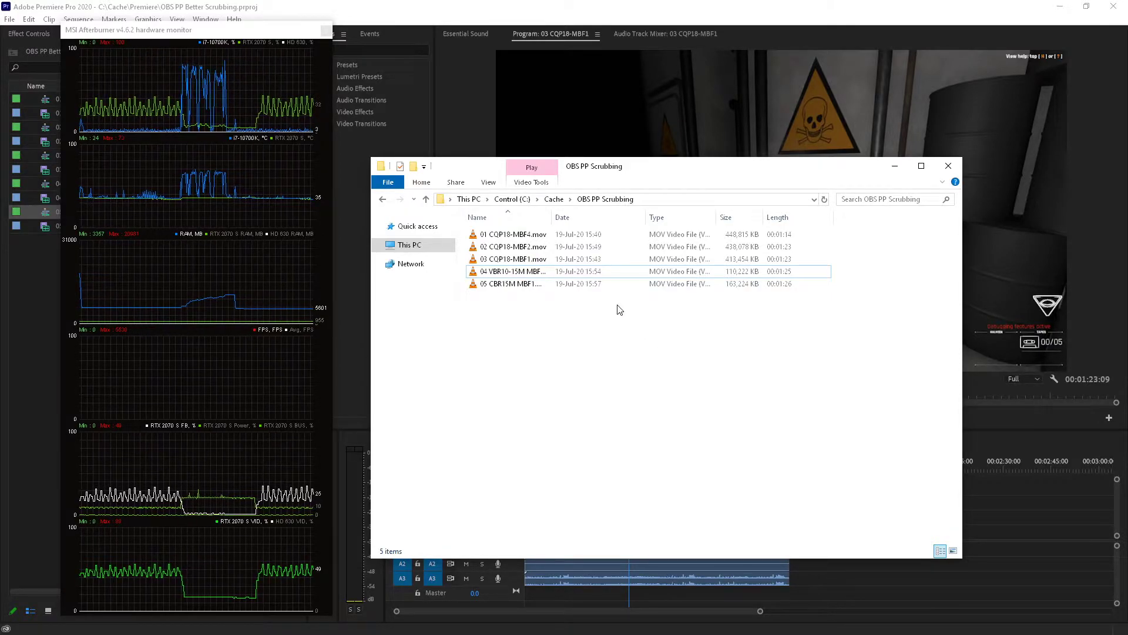
left_click(729, 240)
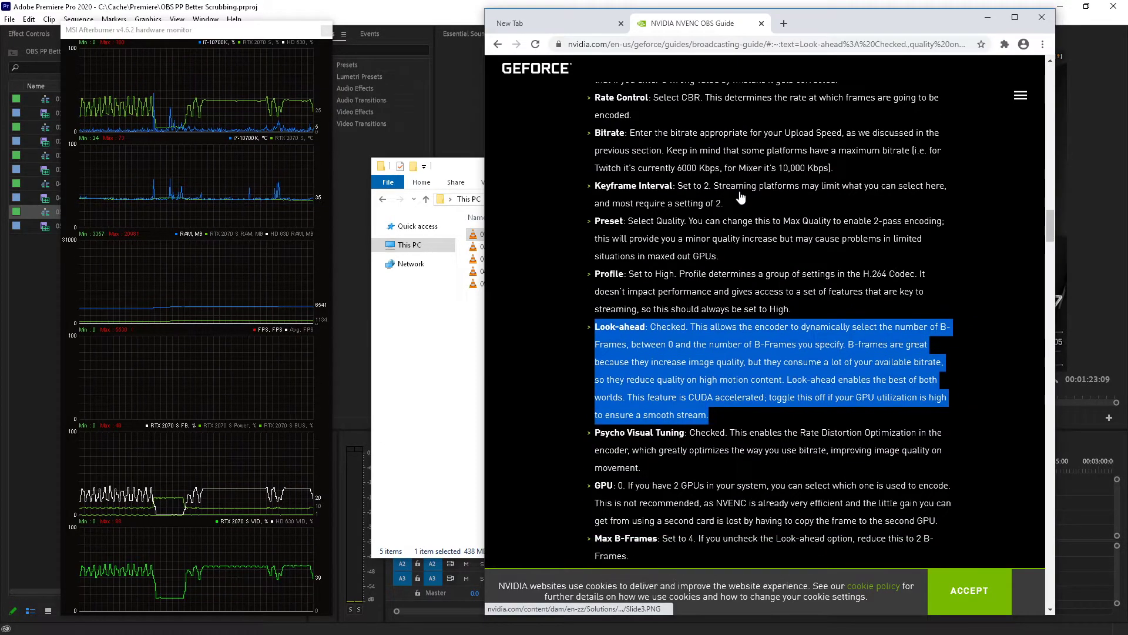
Read the Look-ahead and Max B-Frames advice in the NVIDIA NVENC OBS Guide, highlighting the sentence on B-frames and image quality.
scroll(742, 194, "up", 20)
scroll(743, 189, "down", 18)
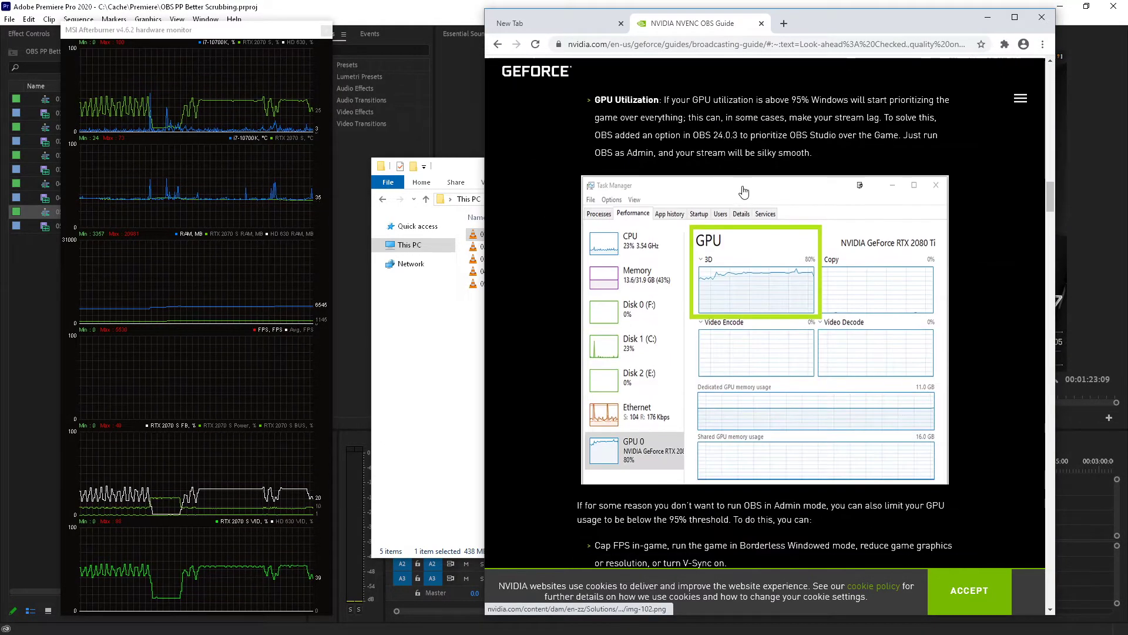
scroll(743, 189, "down", 5)
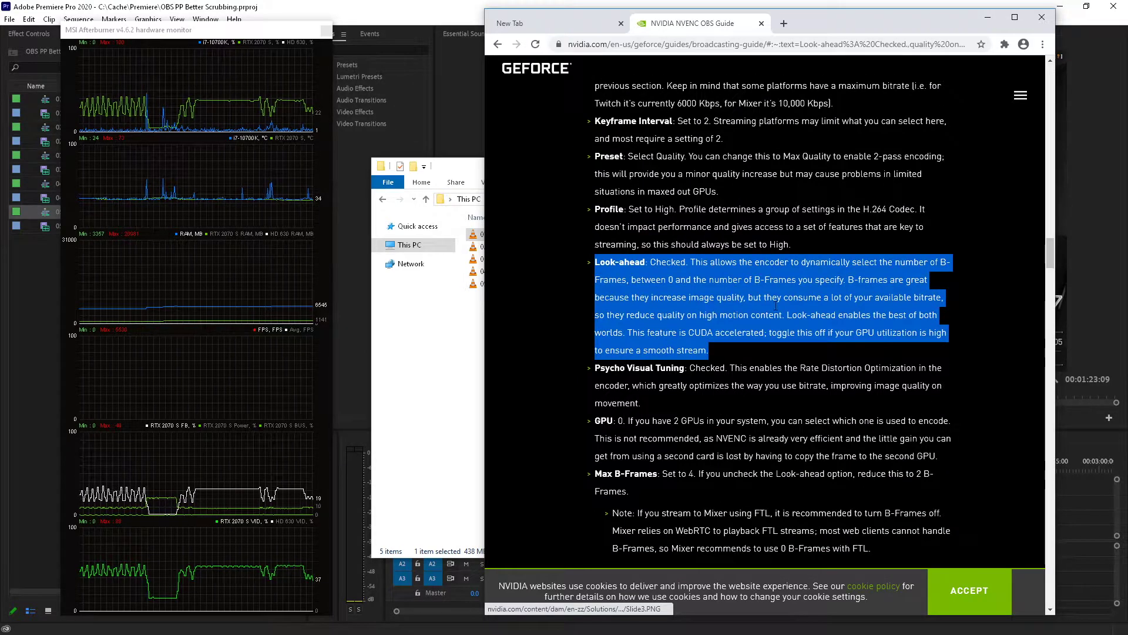
double_click(735, 315)
left_click_drag(848, 280, 787, 315)
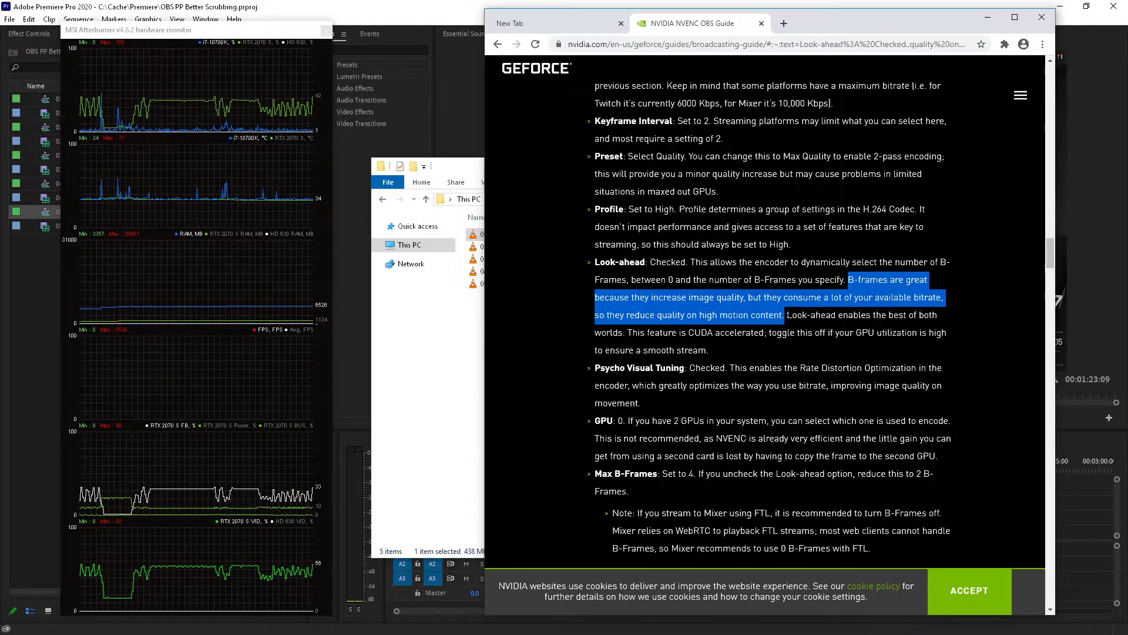
scroll(764, 318, "down", 2)
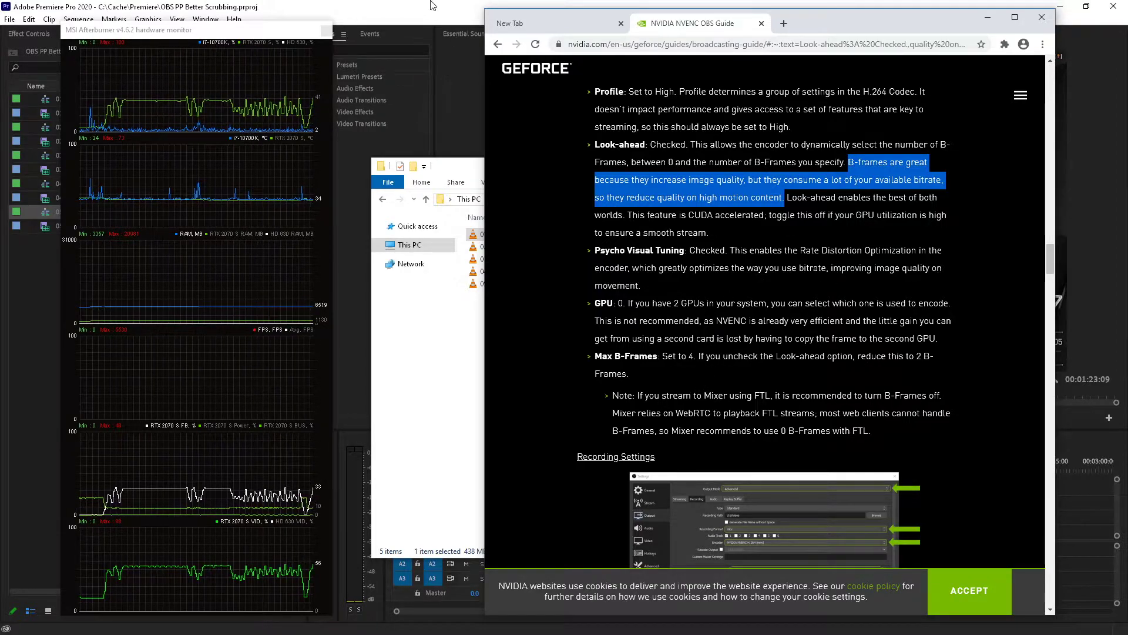
Return to Premiere Pro and scrub the 03 CQP18-MBF1, 01 CQP18-MBF4 and 02 CQP18-MBF2 sequences to compare responsiveness, ending on 03 CQP18-MBF1.
key("alt+Tab")
left_click_drag(579, 472, 731, 470)
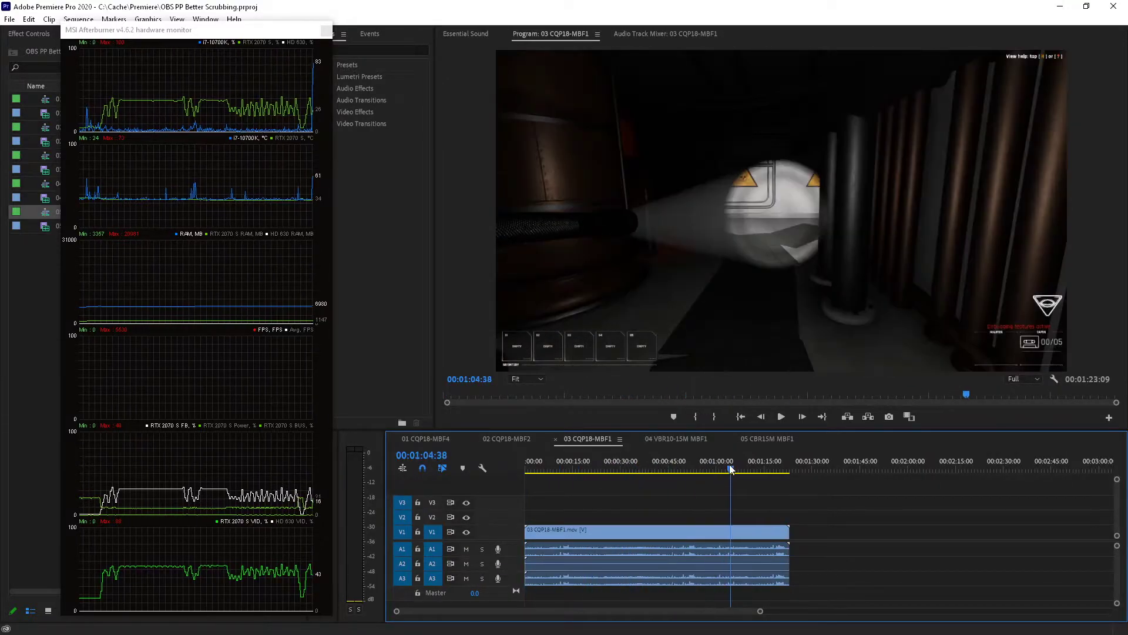
left_click(429, 439)
left_click_drag(546, 450, 597, 472)
left_click(507, 439)
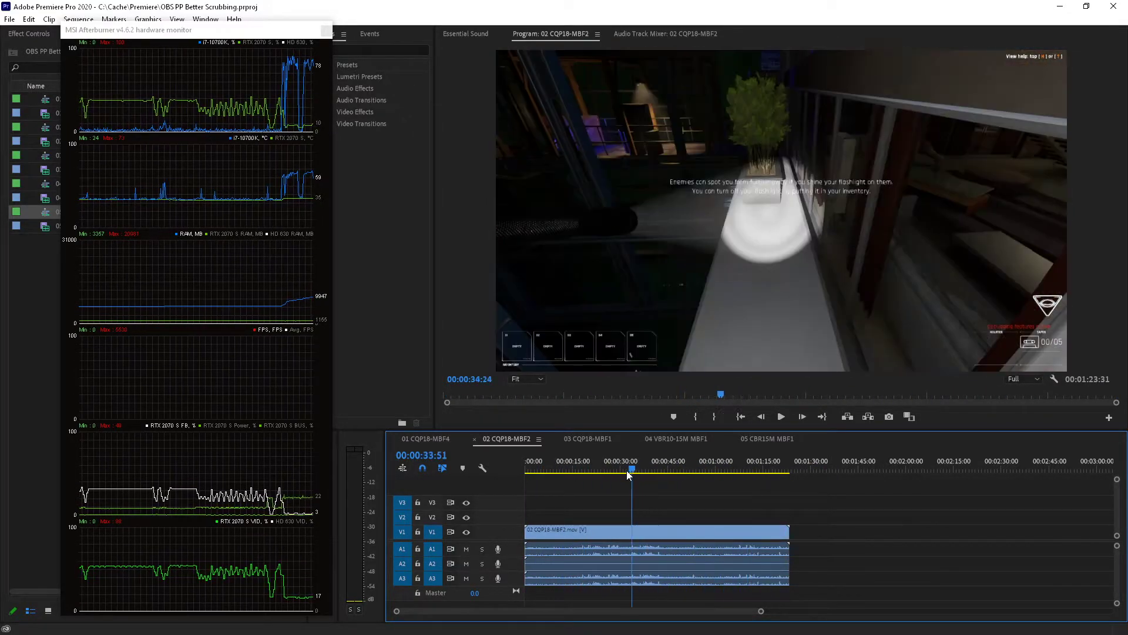
left_click(585, 440)
left_click(716, 464)
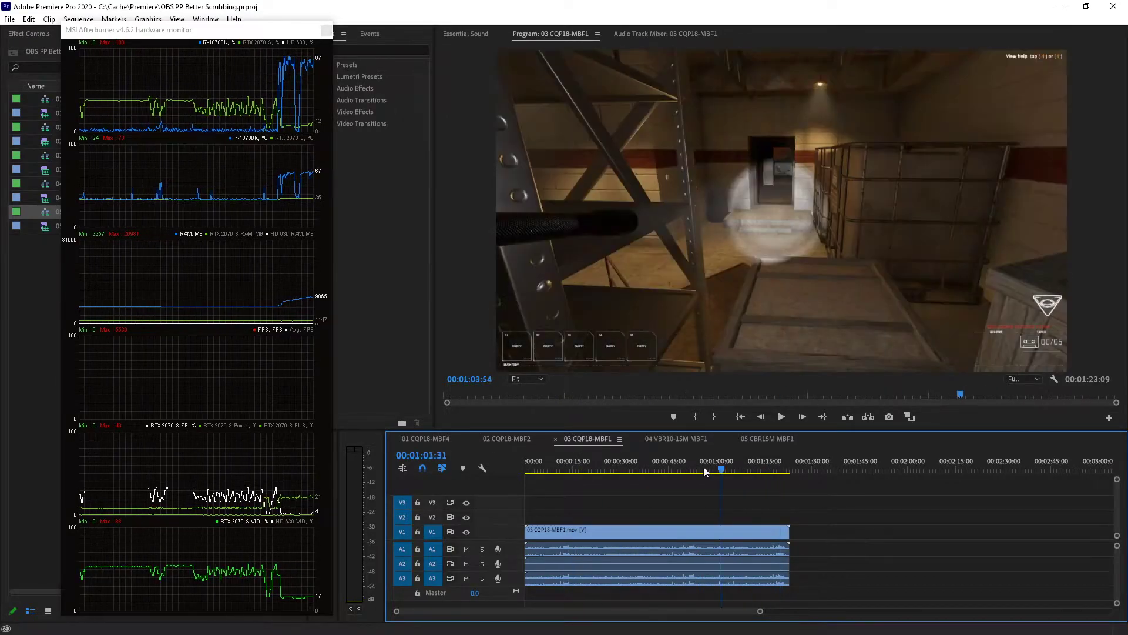
left_click_drag(704, 467, 738, 471)
left_click_drag(629, 470, 750, 471)
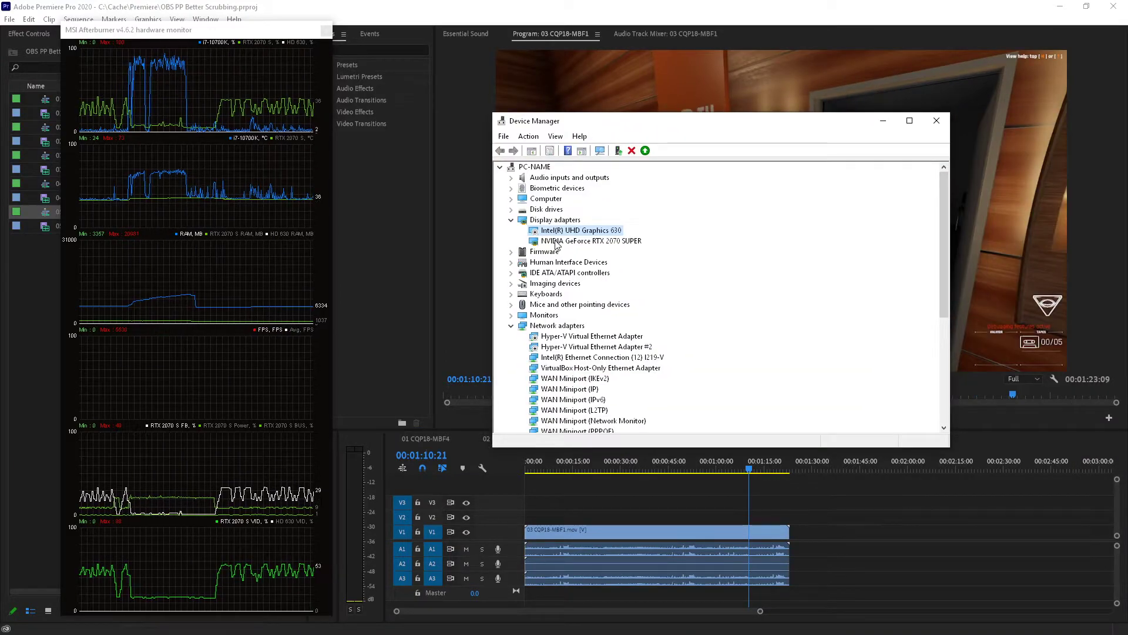
Enable the Intel(R) UHD Graphics 630 display adapter in Device Manager, check it as GPU 2 in Task Manager, and minimize both windows.
left_click(555, 241)
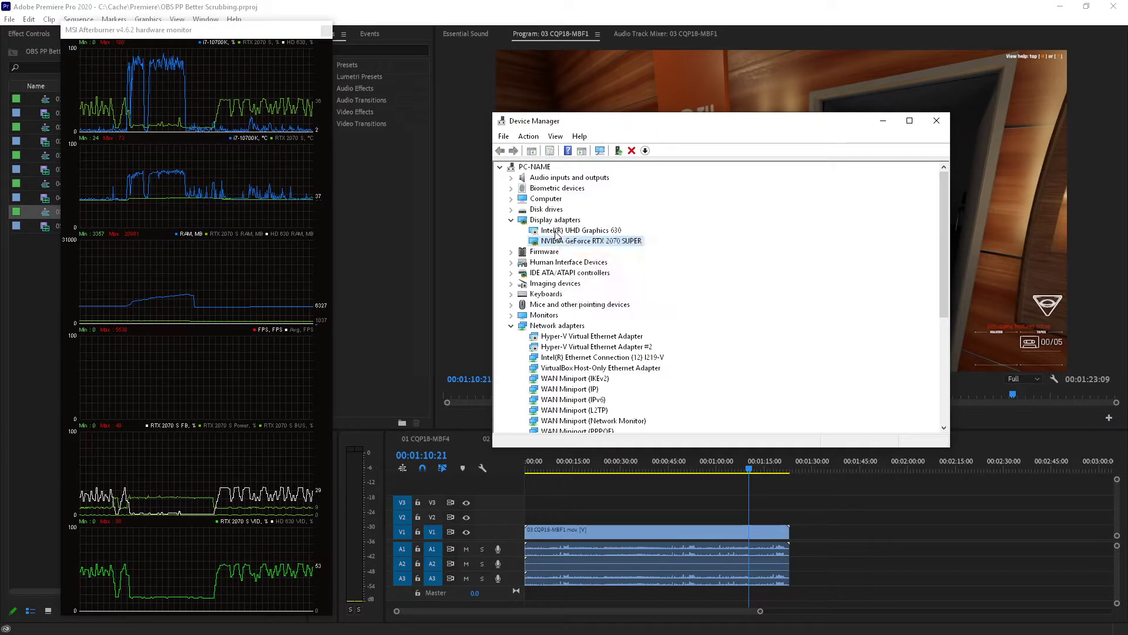
right_click(564, 241)
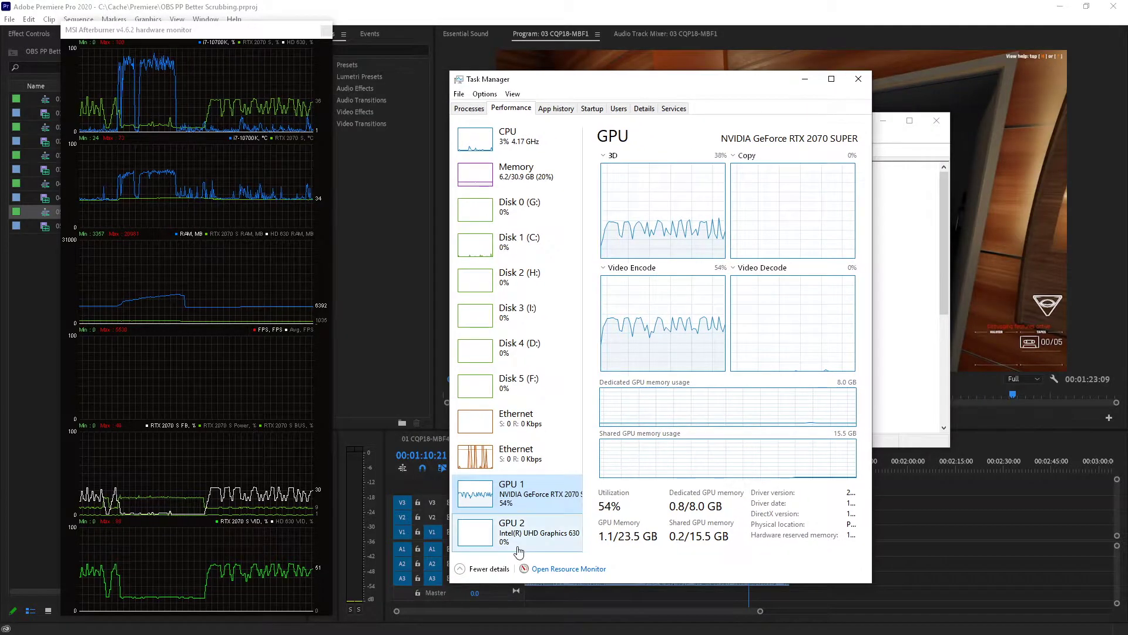
left_click(521, 544)
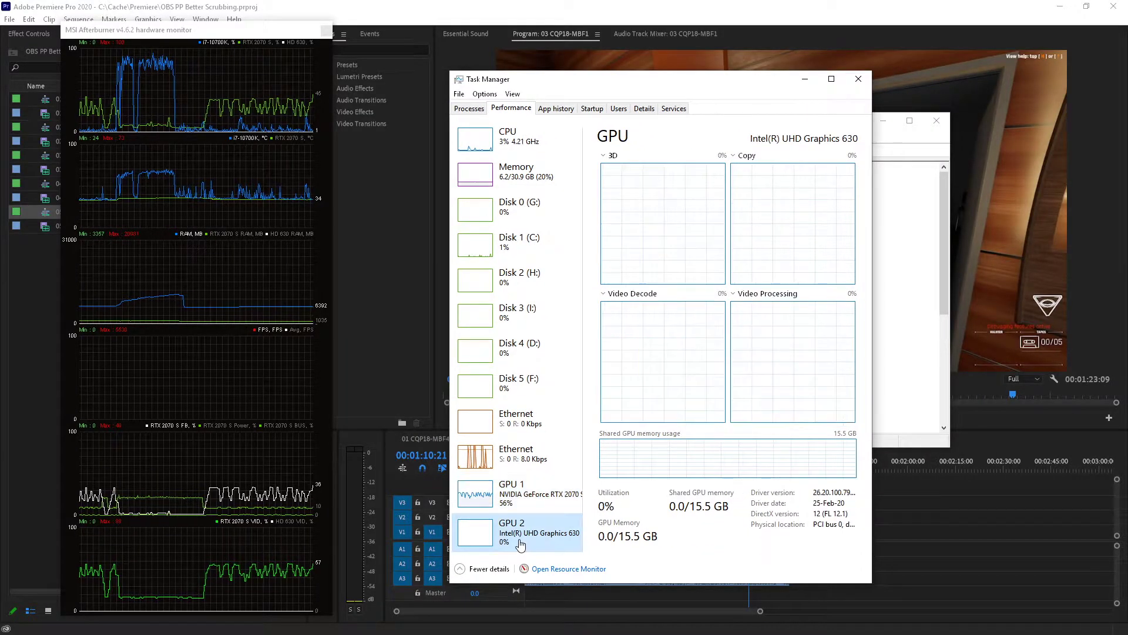
left_click(882, 124)
left_click(804, 79)
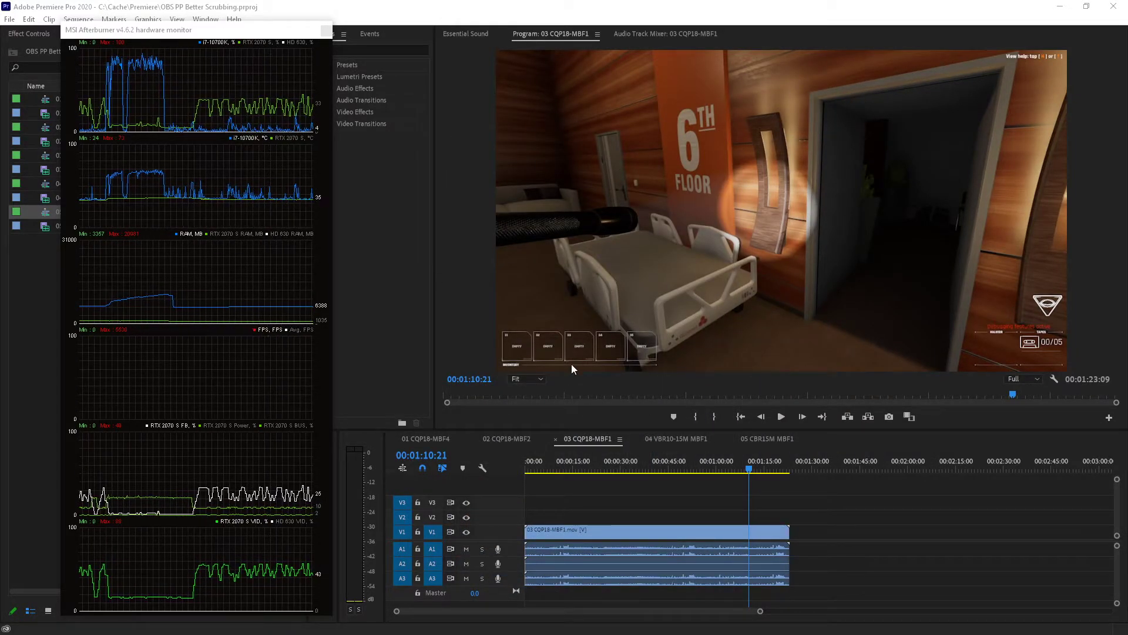
Scrub the 03 CQP18-MBF1, 04 VBR10-15M MBF1 and 05 CBR15M MBF1 sequences with the integrated GPU enabled, and close Premiere Pro to restart it.
left_click_drag(703, 462, 546, 467)
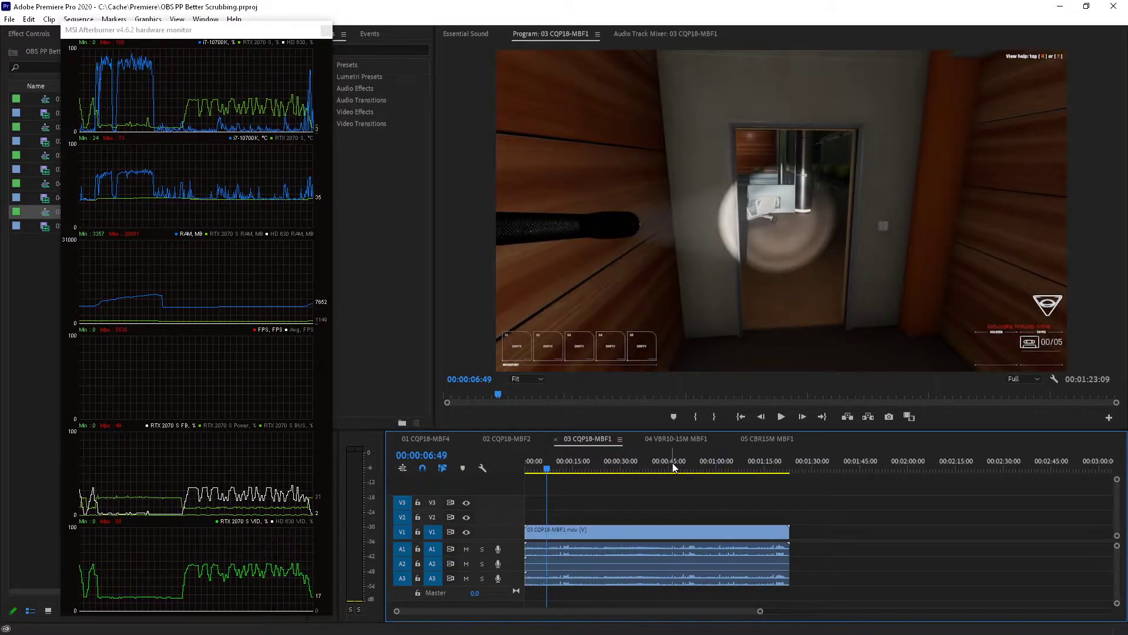
left_click(631, 457)
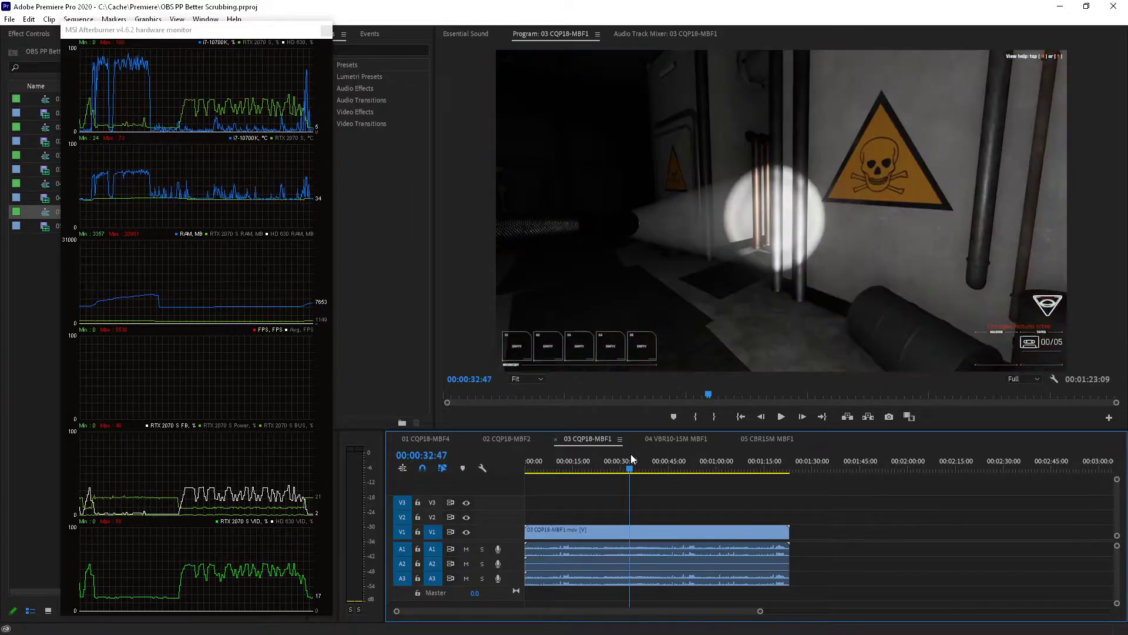
left_click_drag(630, 453, 609, 465)
left_click(656, 438)
left_click(770, 438)
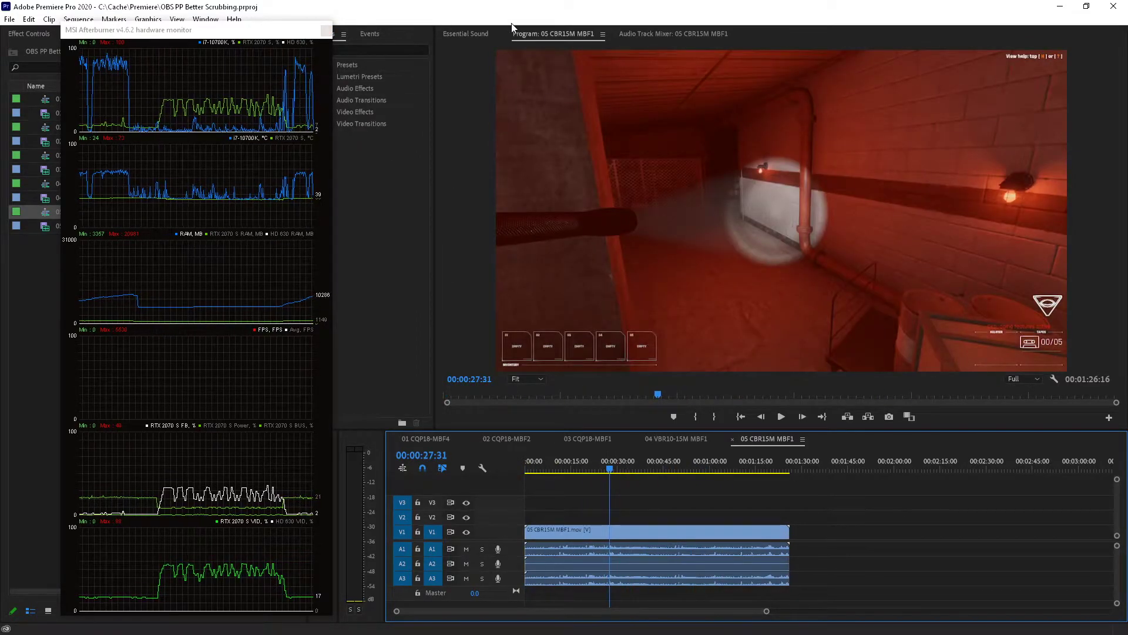
left_click(1120, 5)
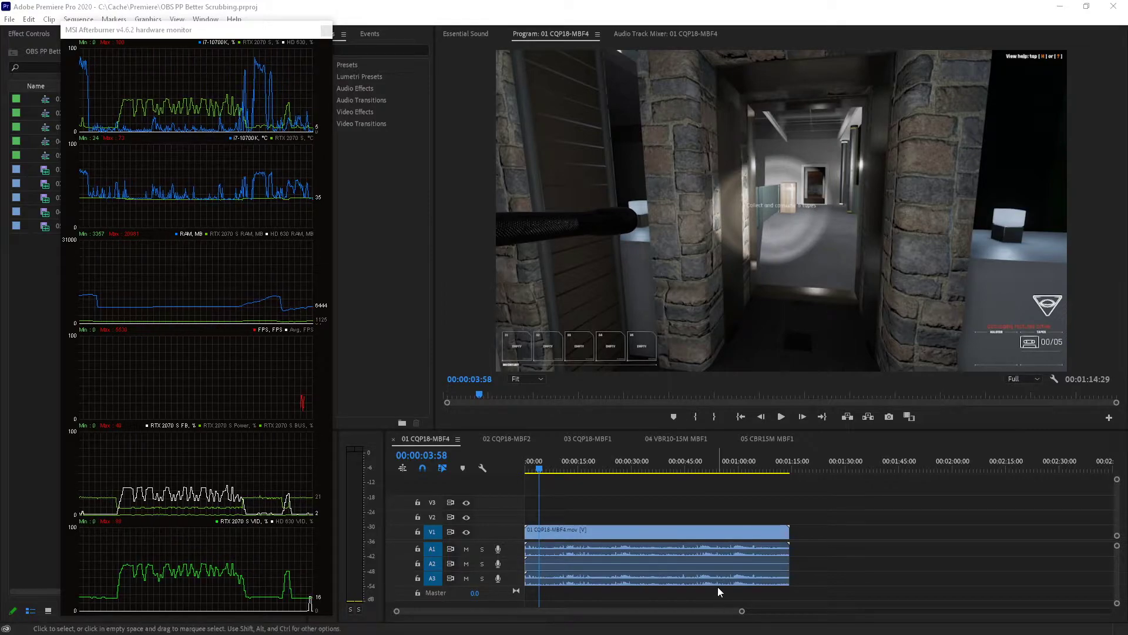
Scrub the 01 CQP18-MBF4 and 02 CQP18-MBF2 sequences in the restarted project while watching the HD 630 video load.
left_click_drag(557, 470, 712, 488)
left_click(517, 440)
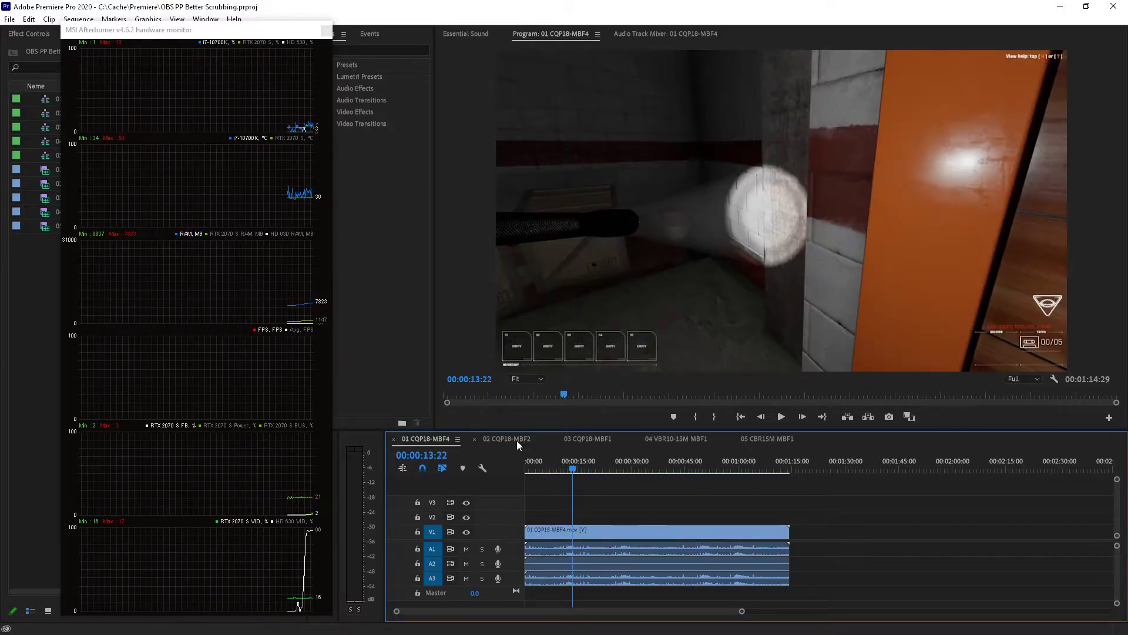
left_click_drag(739, 480, 677, 482)
left_click_drag(543, 481, 670, 476)
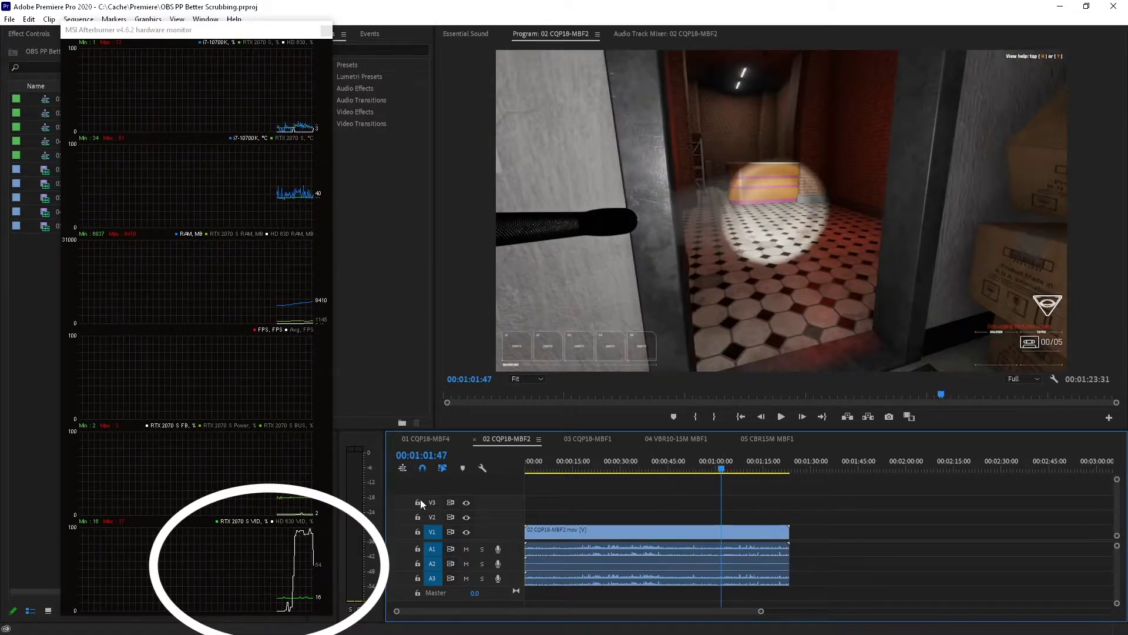
Scrub the 03 CQP18-MBF1, 04 VBR10-15M MBF1 and 05 CBR15M MBF1 sequences to compare their smoothness with the integrated GPU.
left_click(578, 438)
left_click_drag(590, 461, 764, 464)
left_click_drag(601, 456, 643, 468)
left_click(646, 439)
left_click(764, 441)
left_click_drag(709, 460, 686, 470)
Set the project's renderer to Mercury Playback Engine GPU Acceleration (OpenCL).
left_click(29, 19)
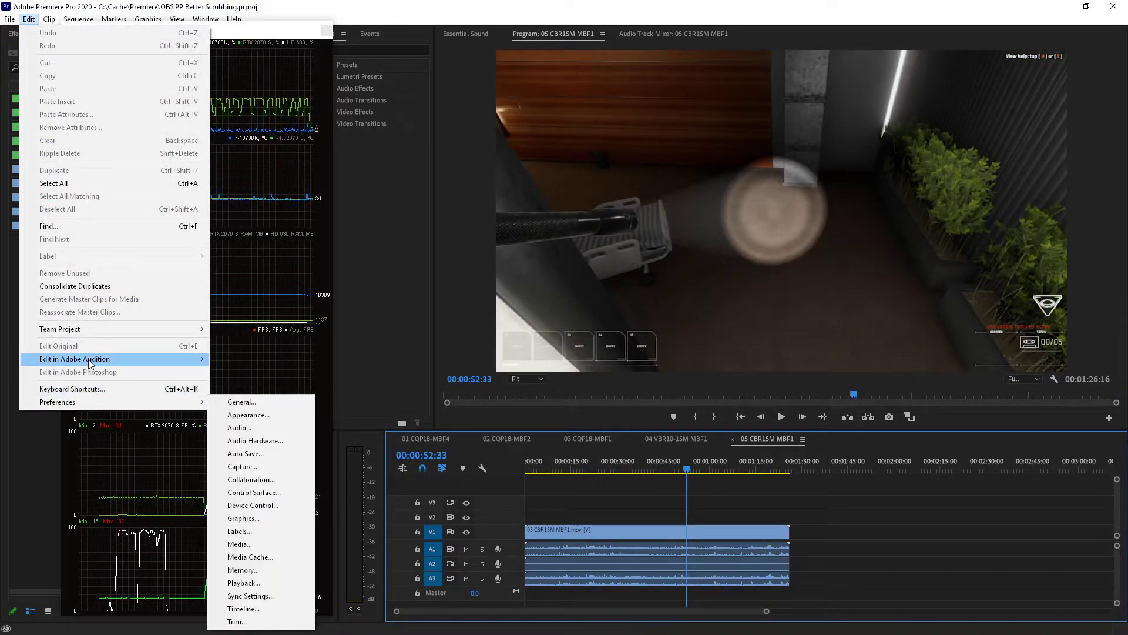
mouse_move(7, 22)
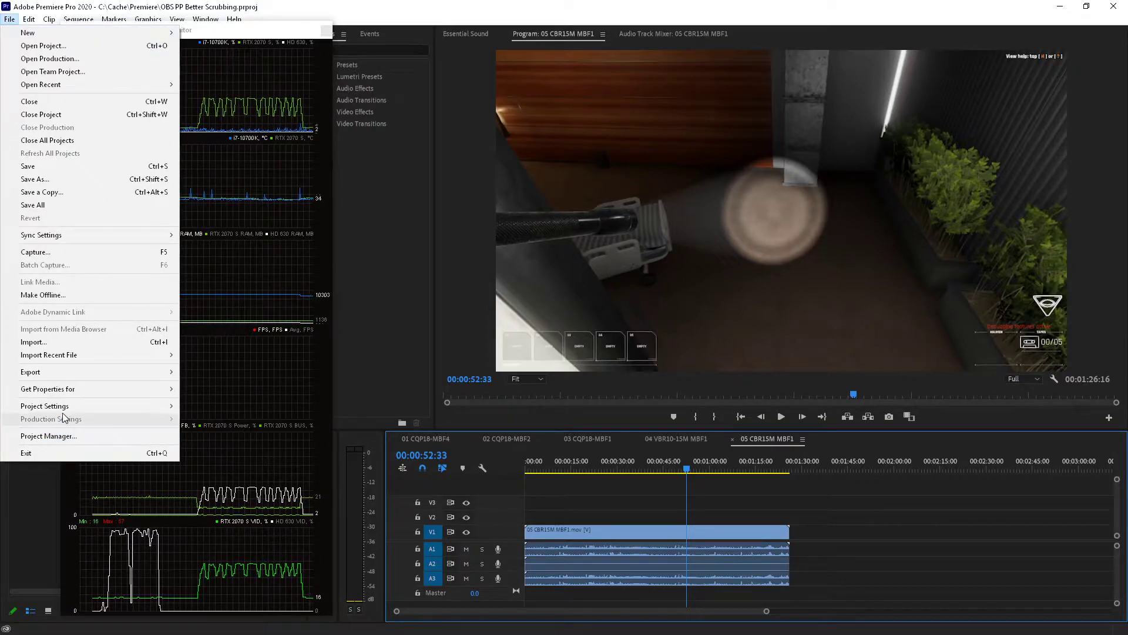
mouse_move(61, 411)
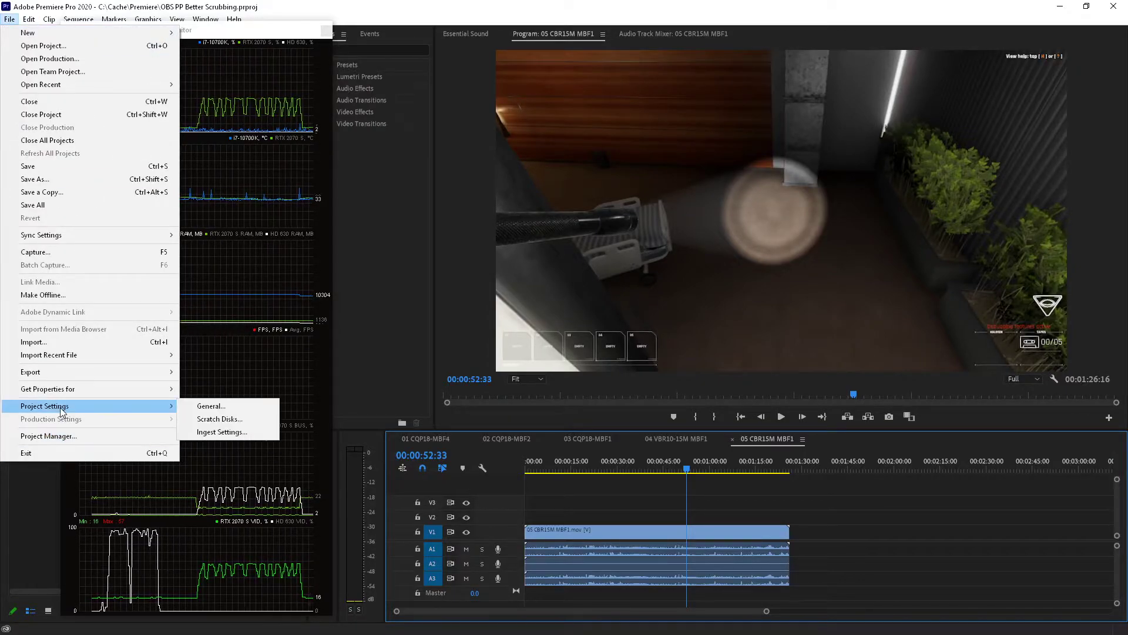
left_click(226, 407)
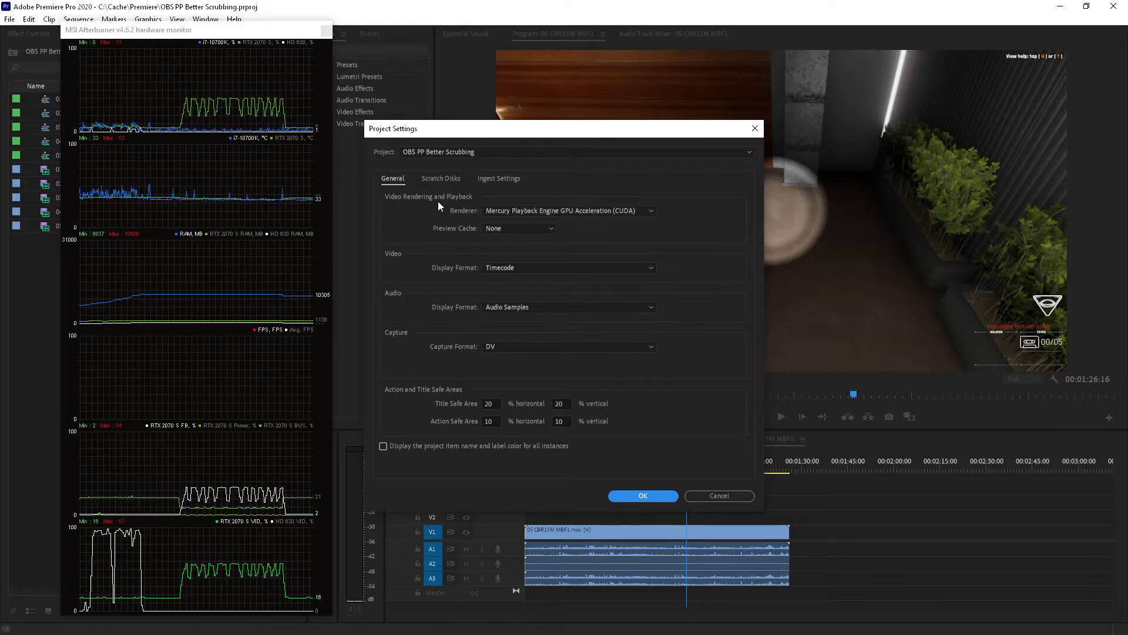
left_click(518, 209)
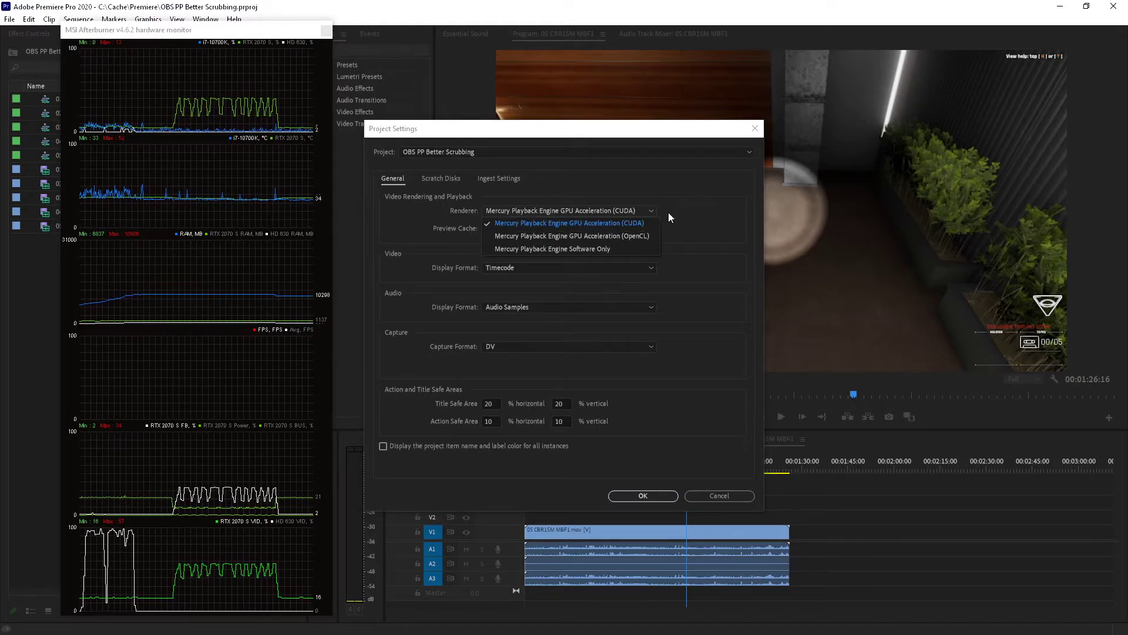
left_click(637, 241)
left_click(643, 496)
Scrub the 05 CBR15M MBF1, 04 VBR10-15M MBF1 and 01 CQP18-MBF4 sequences to test performance with the OpenCL renderer.
left_click_drag(649, 467, 746, 465)
left_click_drag(612, 471, 698, 469)
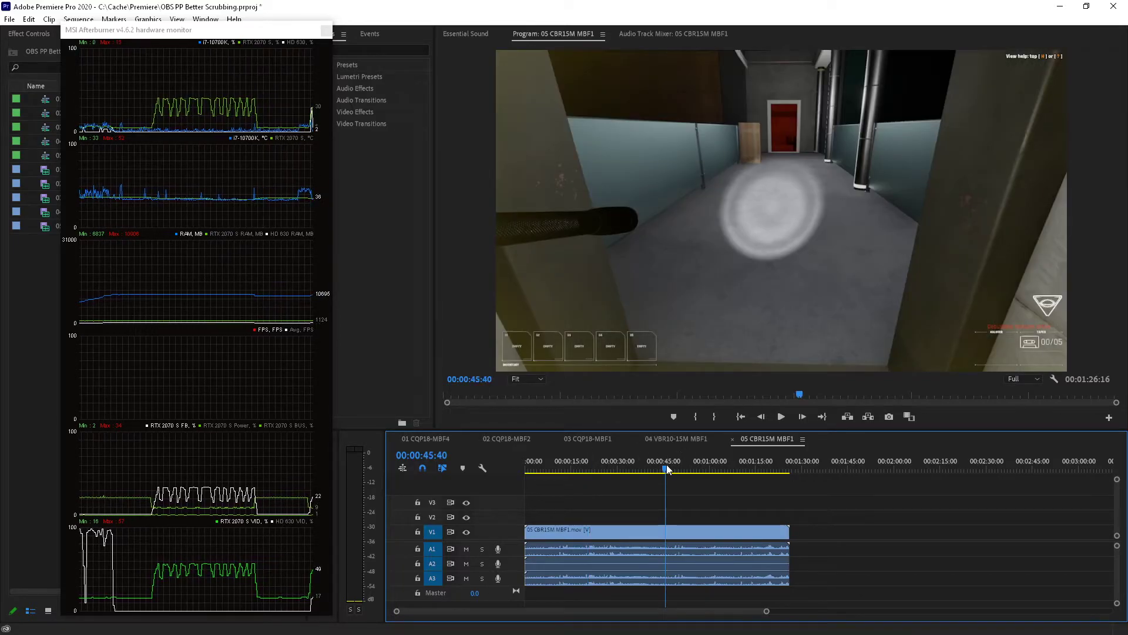
left_click_drag(766, 474, 640, 479)
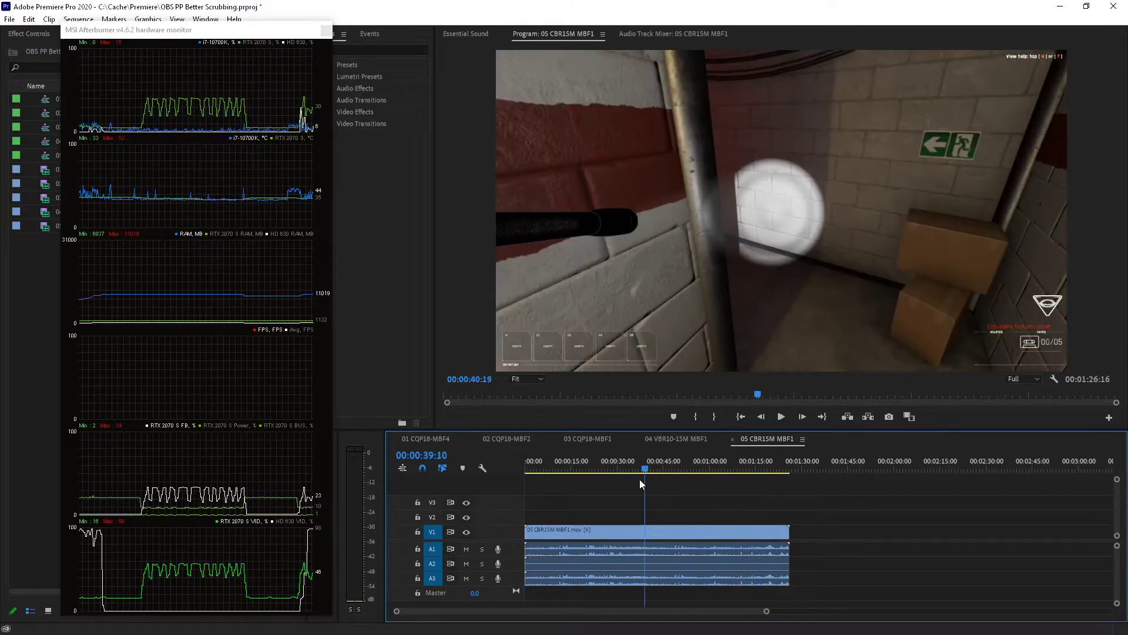
left_click(689, 439)
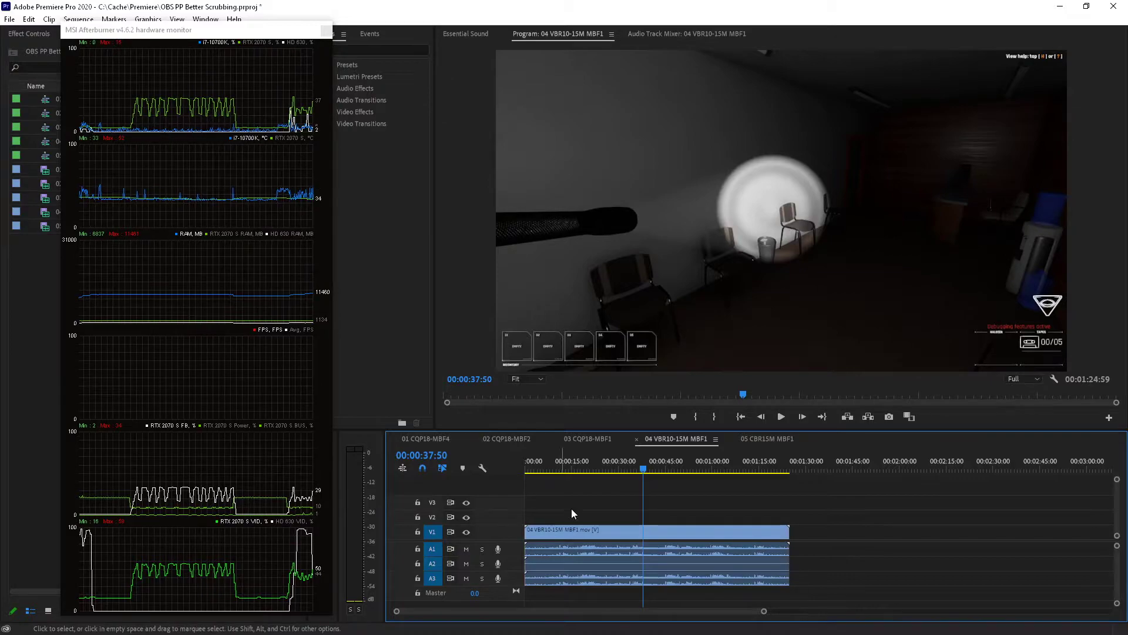
left_click_drag(647, 473, 553, 468)
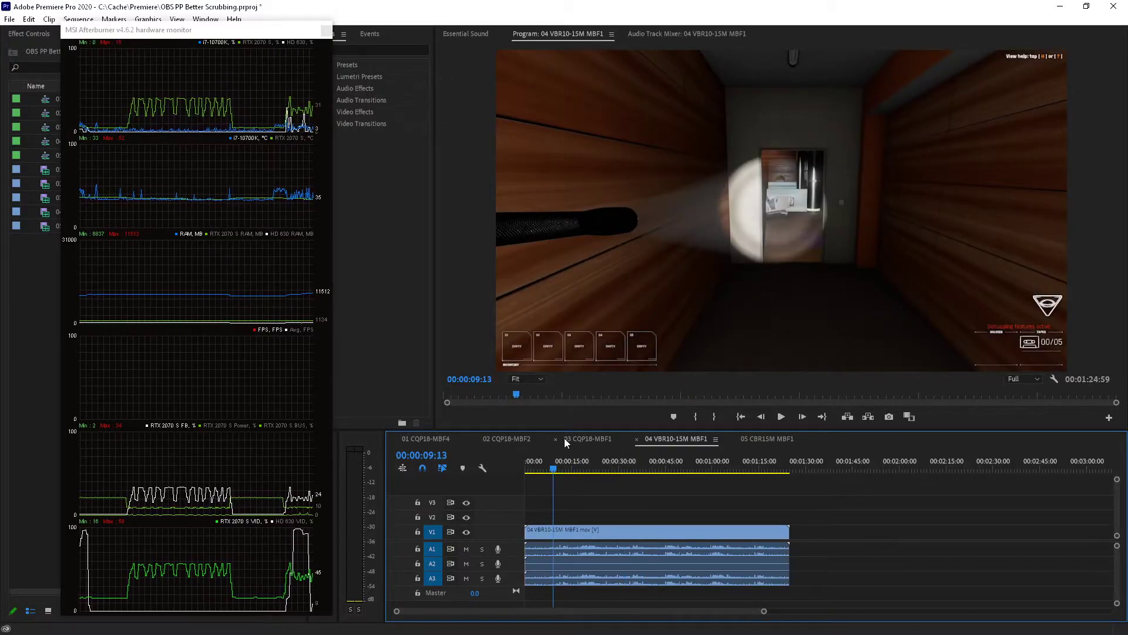
left_click(423, 437)
left_click_drag(598, 462, 699, 473)
Set the project's renderer to Mercury Playback Engine Software Only.
left_click(9, 19)
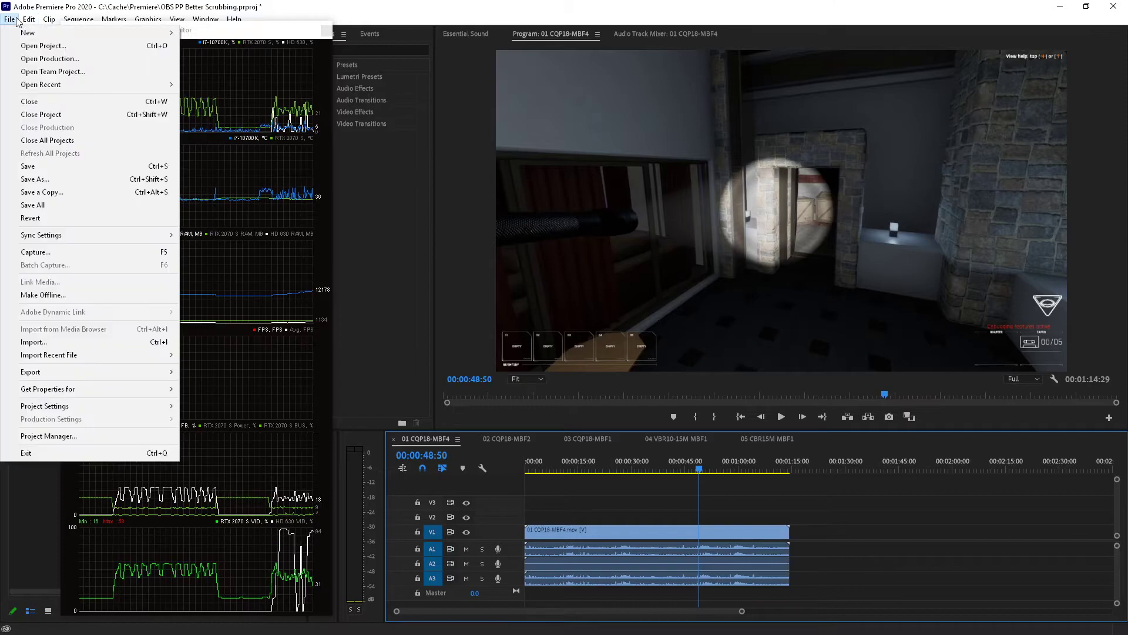
mouse_move(128, 405)
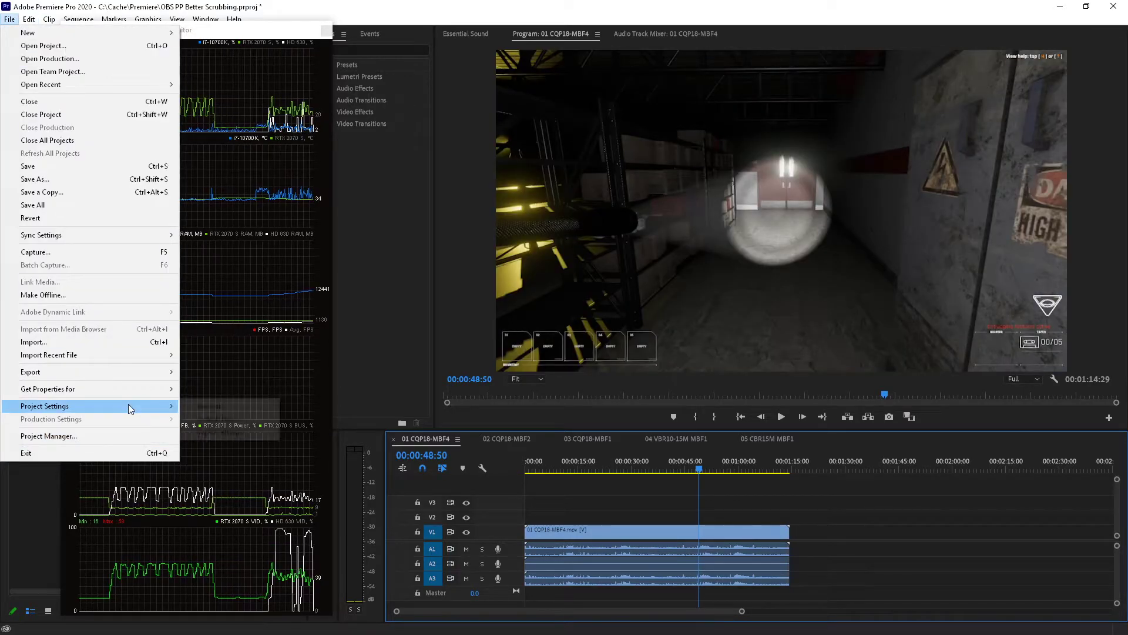
left_click(211, 405)
left_click(573, 212)
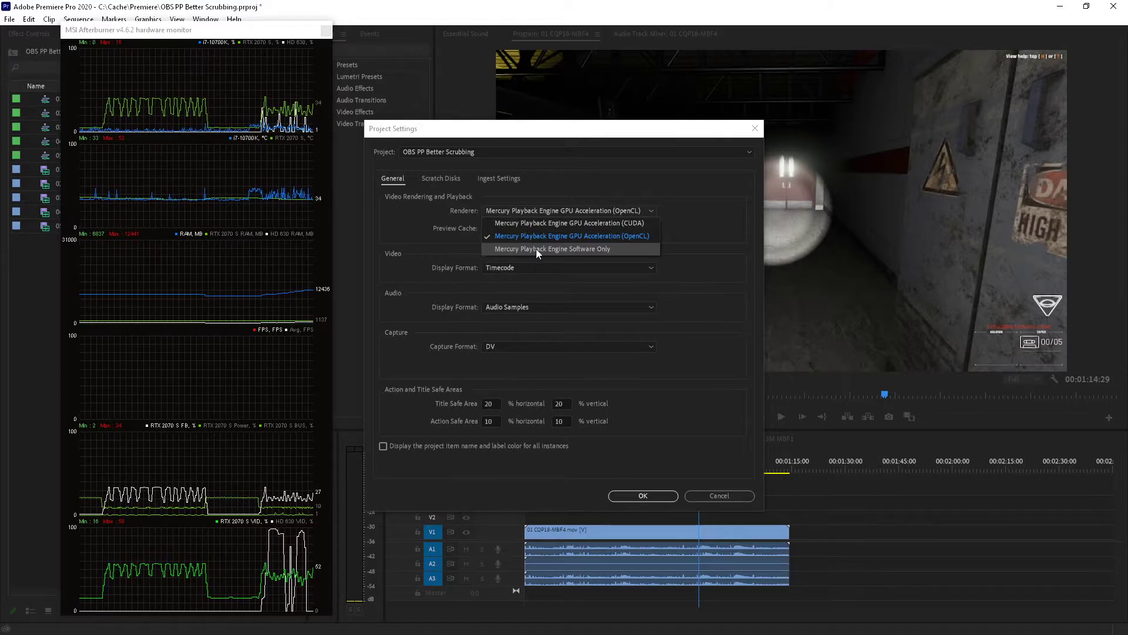
left_click(570, 249)
left_click(546, 211)
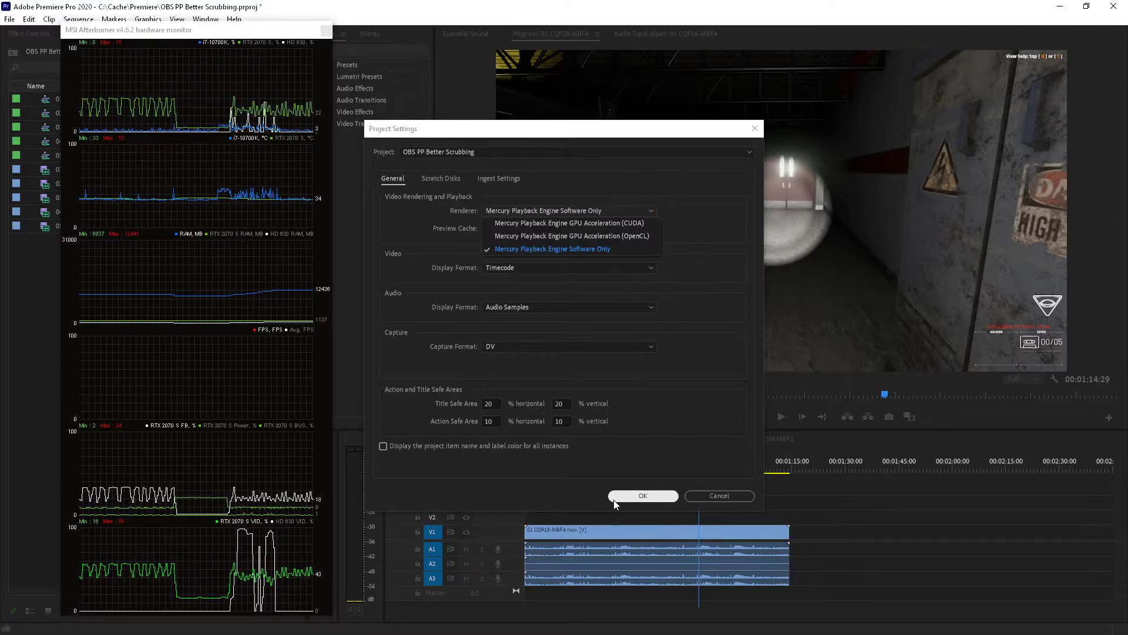
left_click(573, 491)
left_click(643, 495)
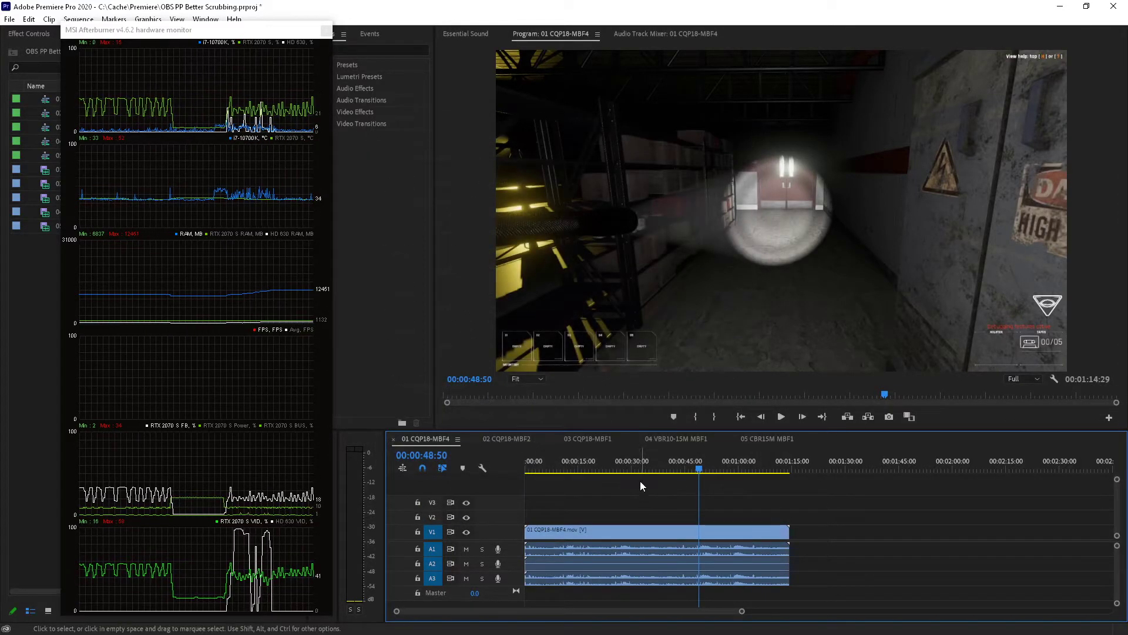
Scrub the 01 CQP18-MBF4 sequence with software-only rendering and check the Intel UHD Graphics 630 video decode graph in Task Manager.
left_click_drag(643, 462, 590, 476)
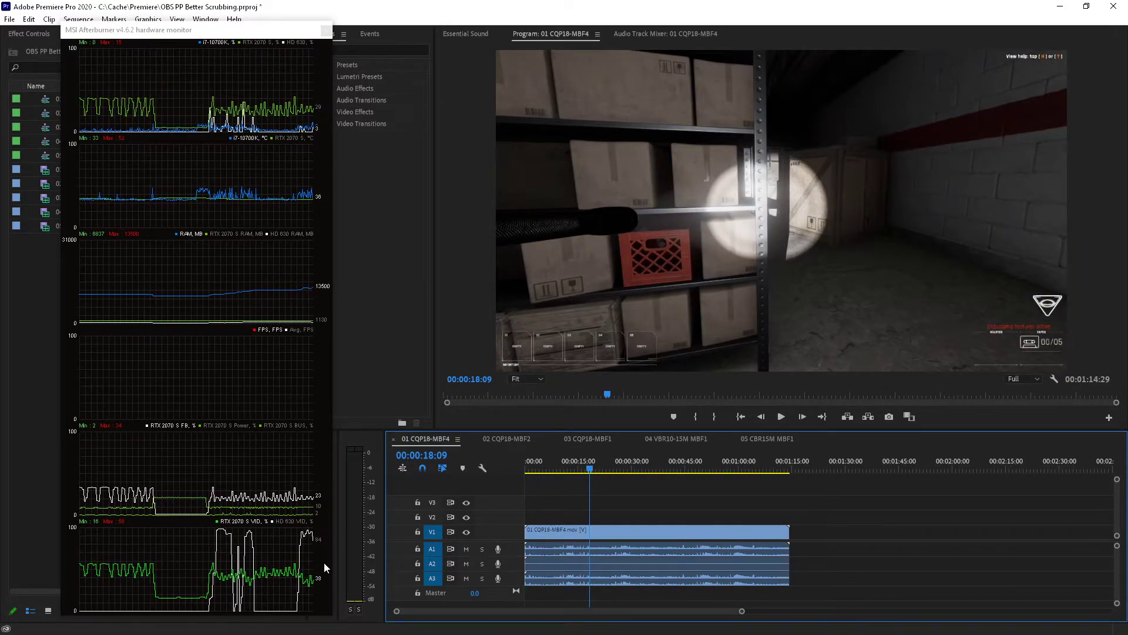
key("ctrl+shift+Escape")
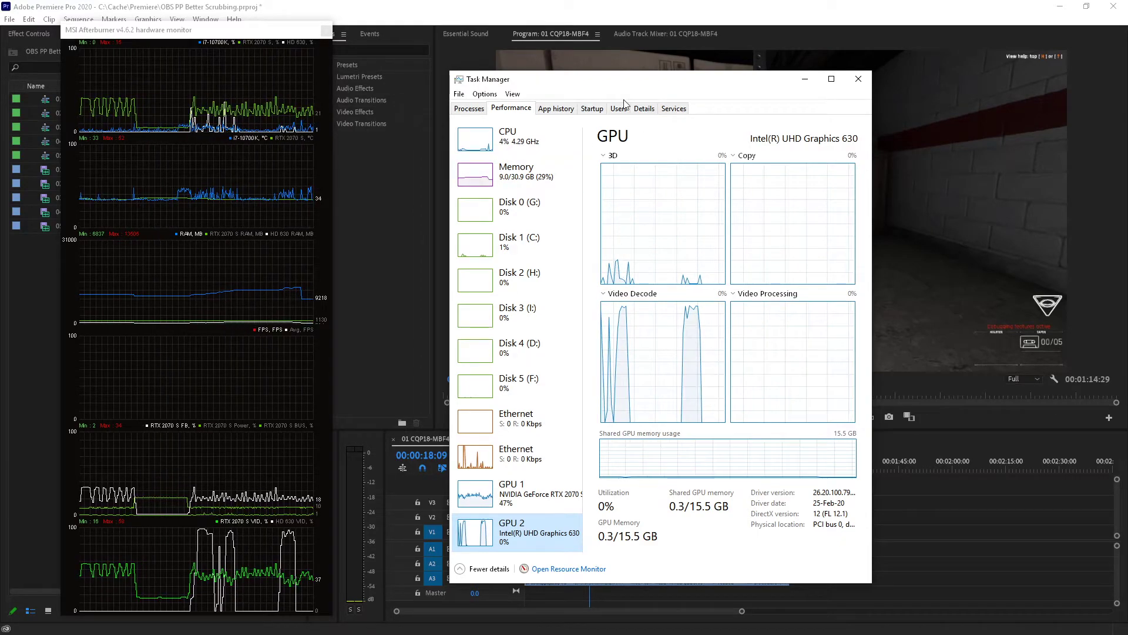
left_click(803, 78)
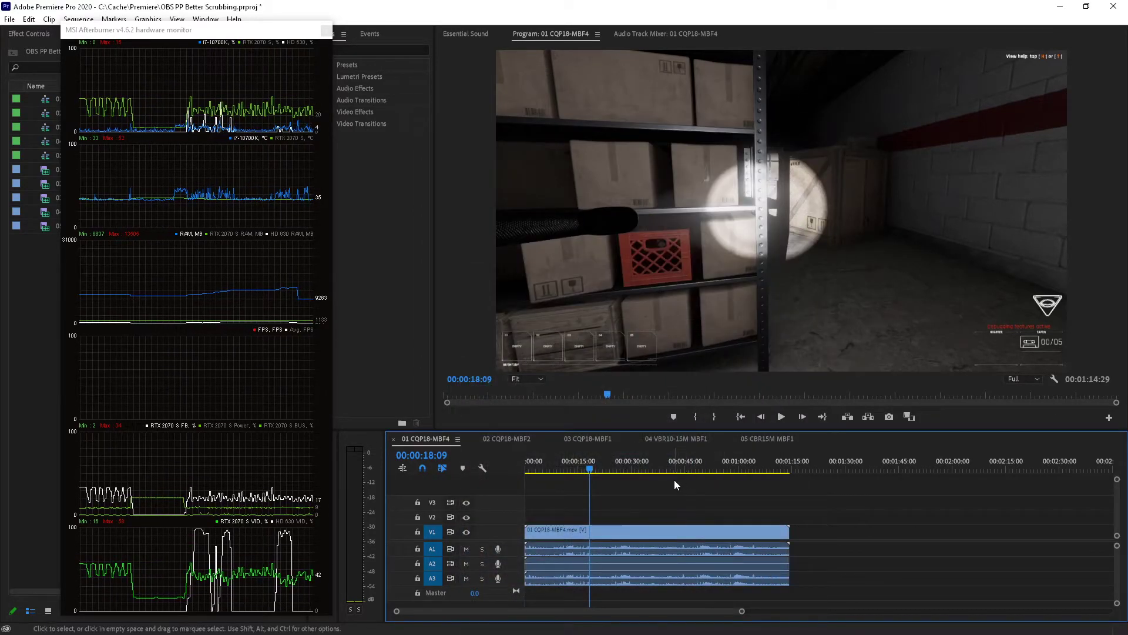
left_click_drag(721, 472, 792, 449)
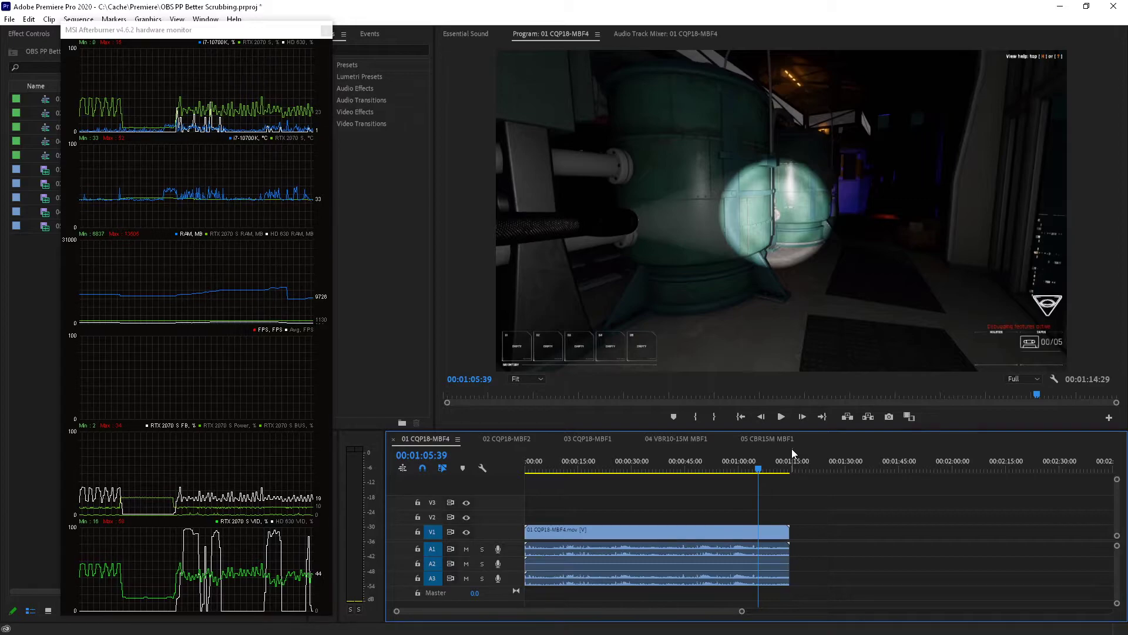
left_click(10, 18)
Switch to VLC media player and scrub through 04 VBR10-15M MBF1.mov to check its seeking performance.
key("alt+Tab")
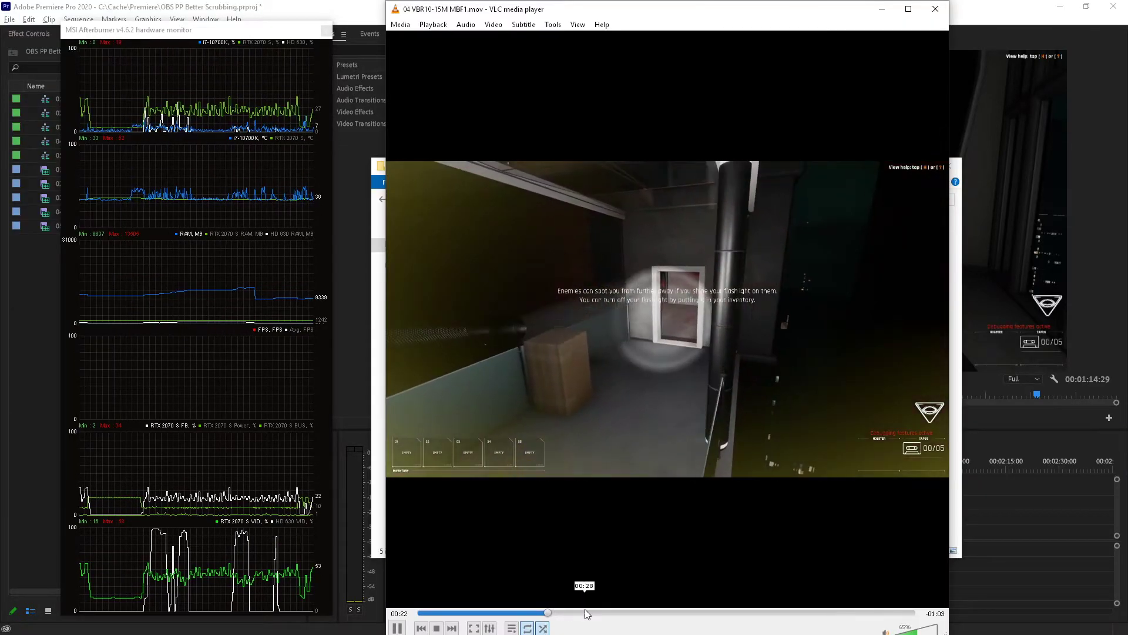
left_click_drag(586, 613, 722, 612)
left_click_drag(836, 613, 655, 613)
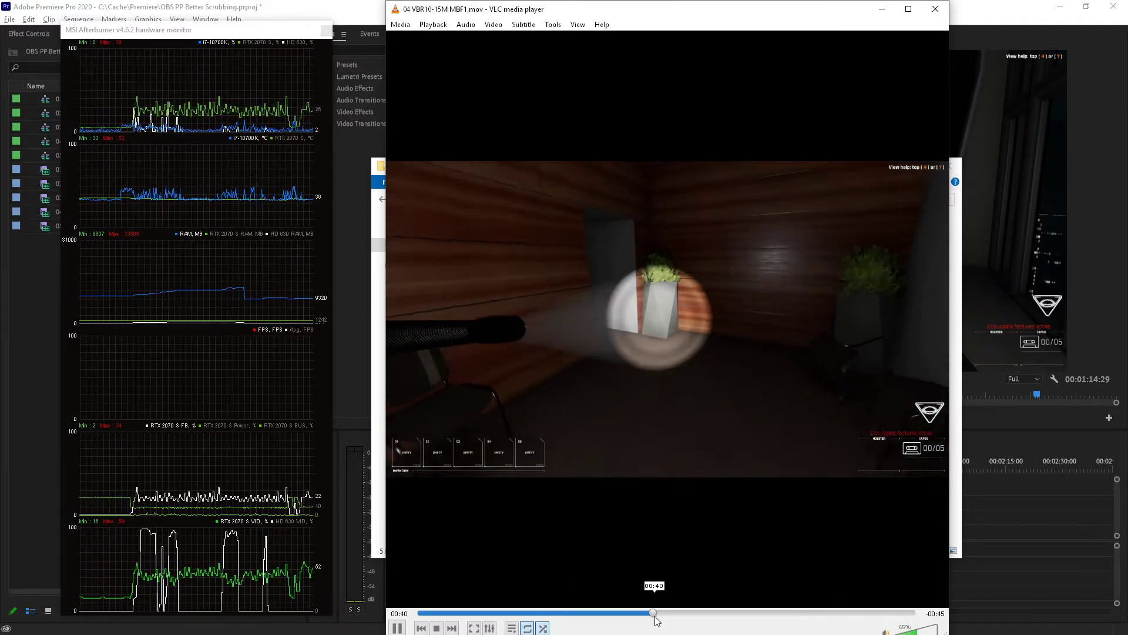
left_click(515, 614)
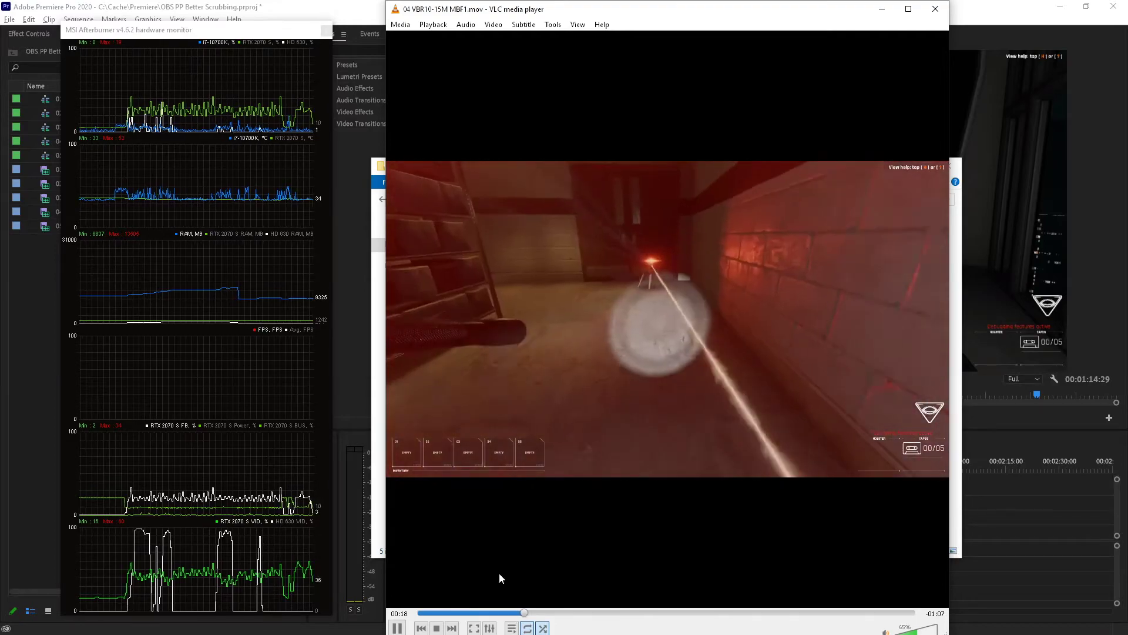
Close VLC, disable the Intel(R) UHD Graphics 630 display adapter in Device Manager, and return to Premiere Pro.
left_click(935, 9)
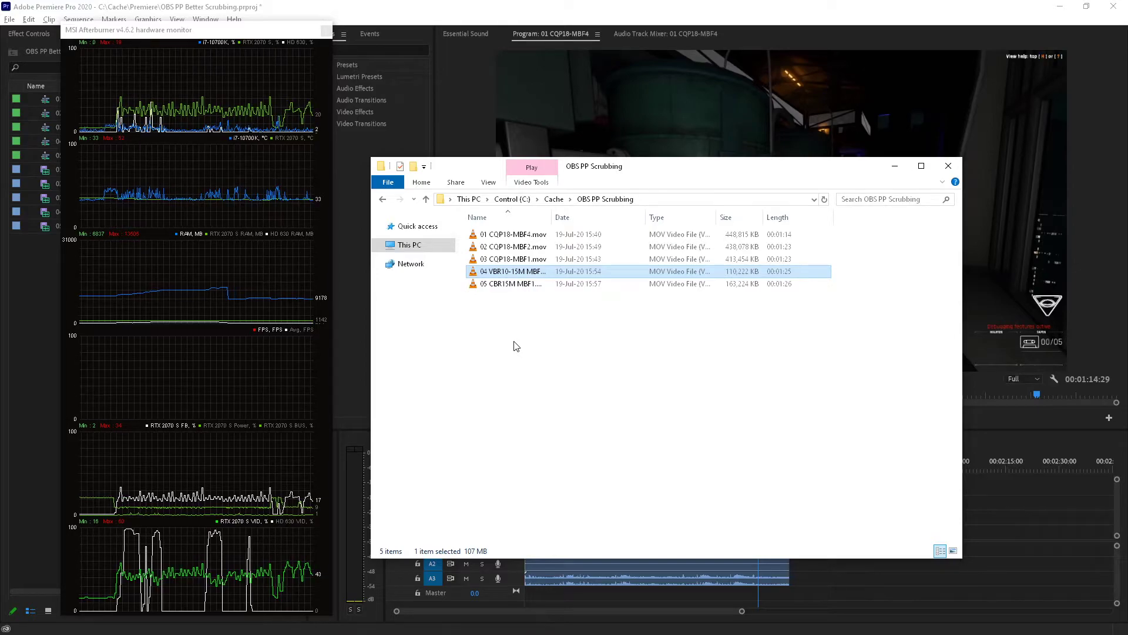
key("alt+Tab")
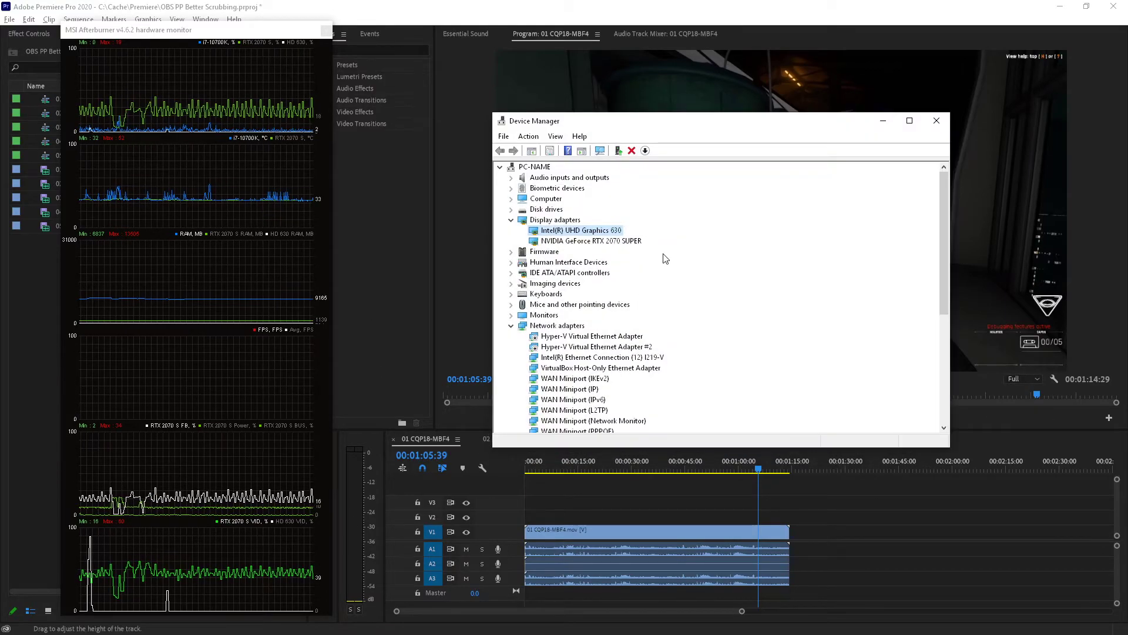
right_click(580, 233)
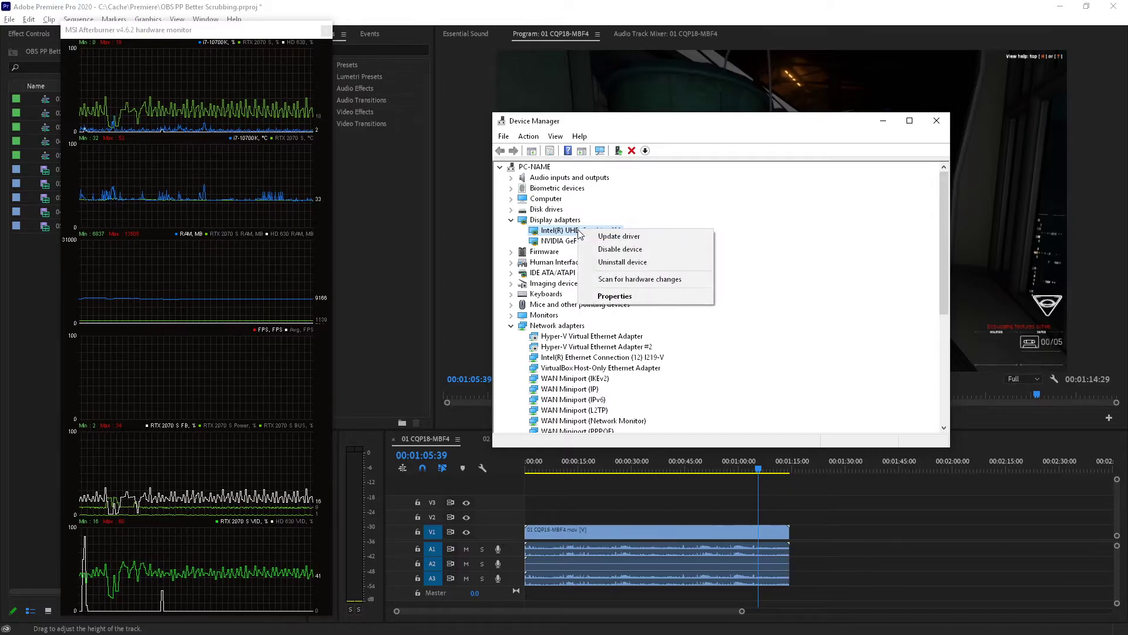
left_click(615, 254)
left_click(591, 336)
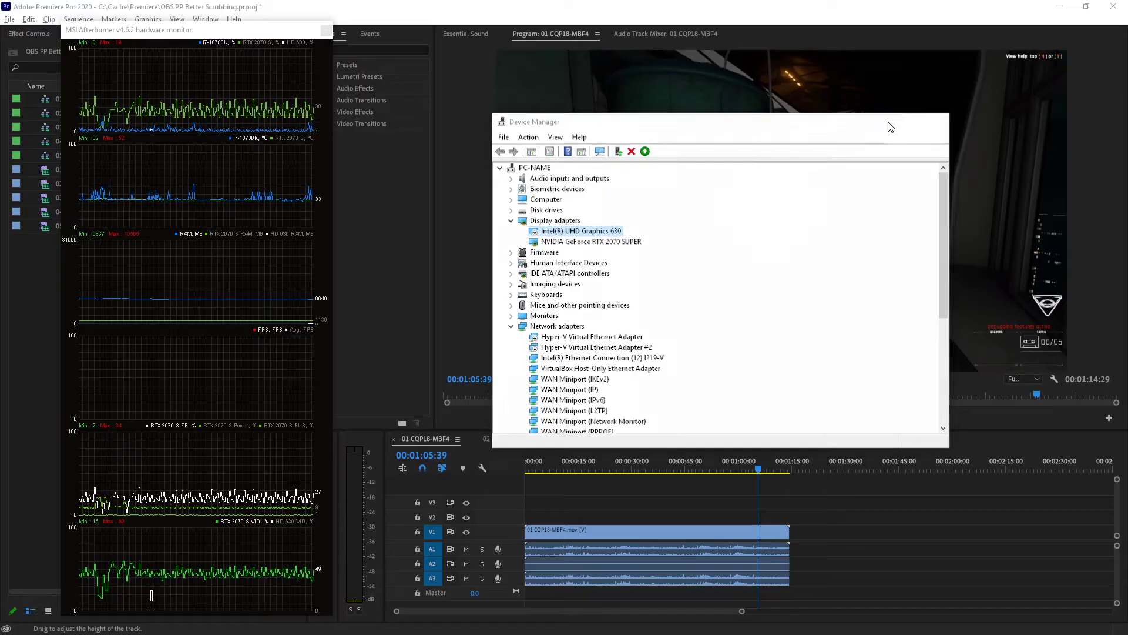
left_click(997, 6)
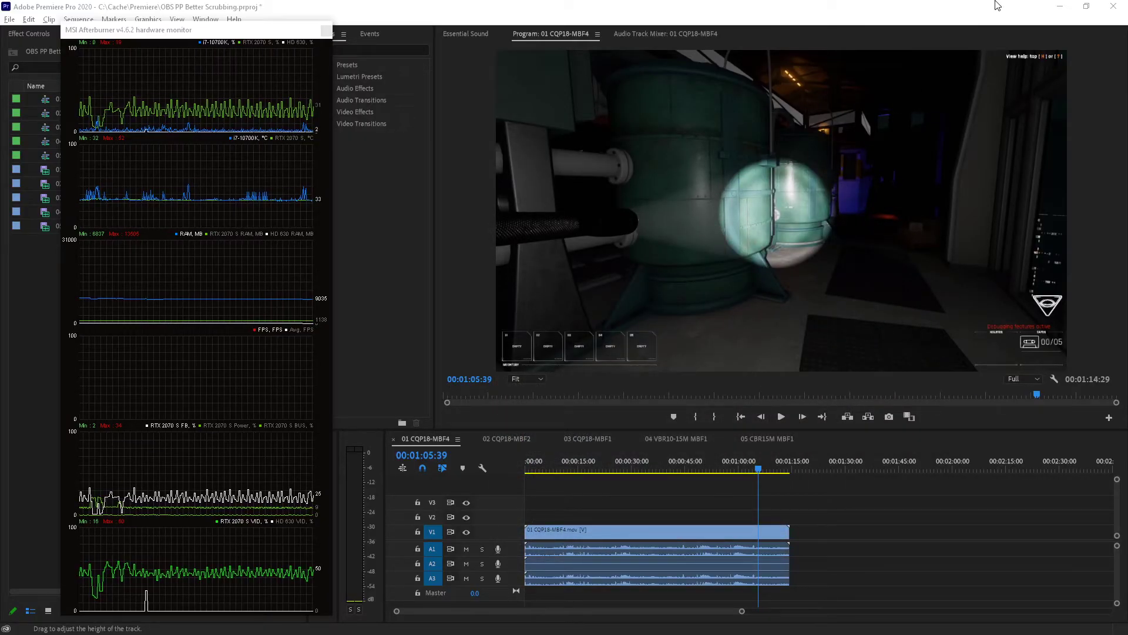
Scrub the 04 VBR10-15M MBF1 and 05 CBR15M MBF1 sequences to test performance with the integrated GPU disabled.
left_click(679, 441)
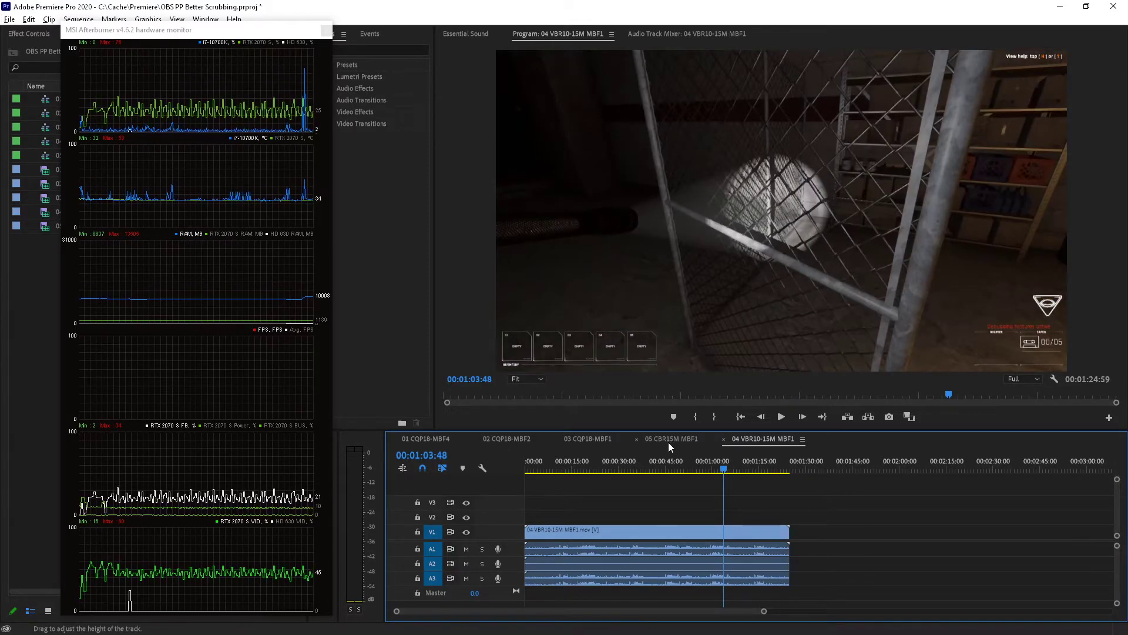
left_click(668, 442)
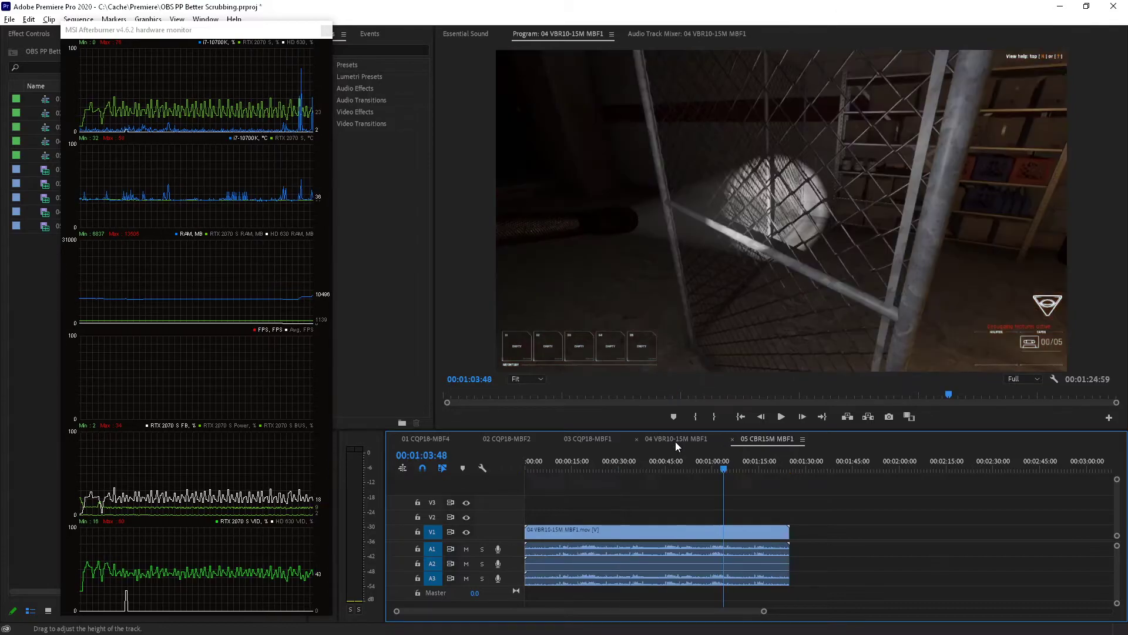
left_click(675, 442)
mouse_move(617, 467)
left_mouse_down()
mouse_move(503, 464)
mouse_move(721, 476)
mouse_move(738, 467)
mouse_move(567, 467)
mouse_move(779, 467)
mouse_move(606, 467)
left_mouse_up()
left_click(790, 442)
left_click(676, 438)
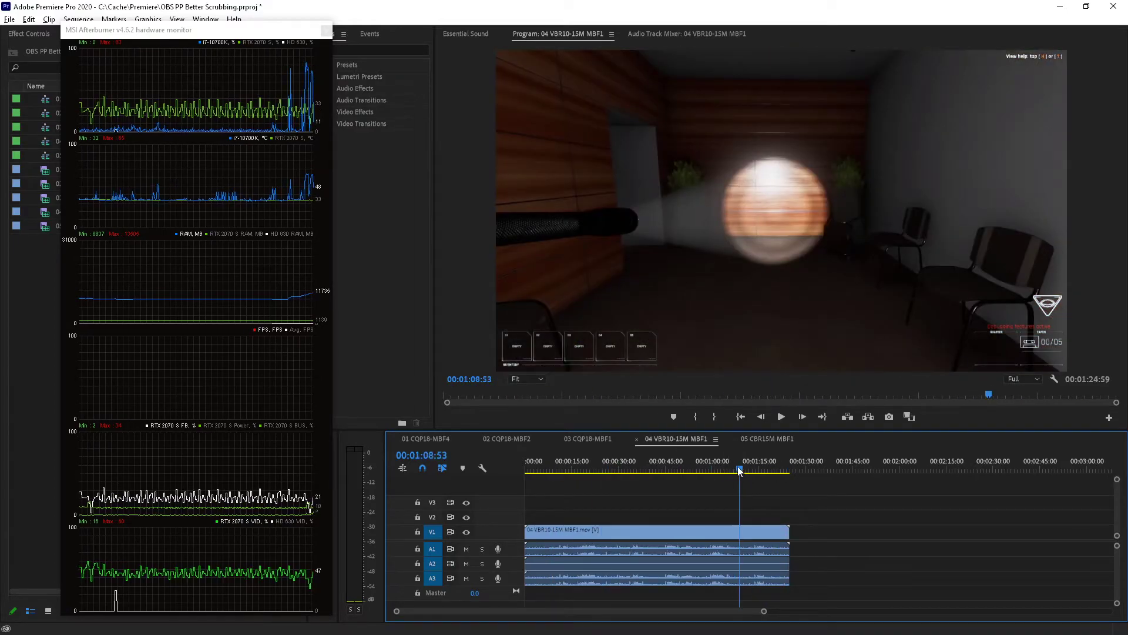
left_click_drag(739, 470, 566, 470)
left_click(582, 438)
left_click(681, 439)
left_click_drag(649, 465, 570, 459)
left_click(784, 440)
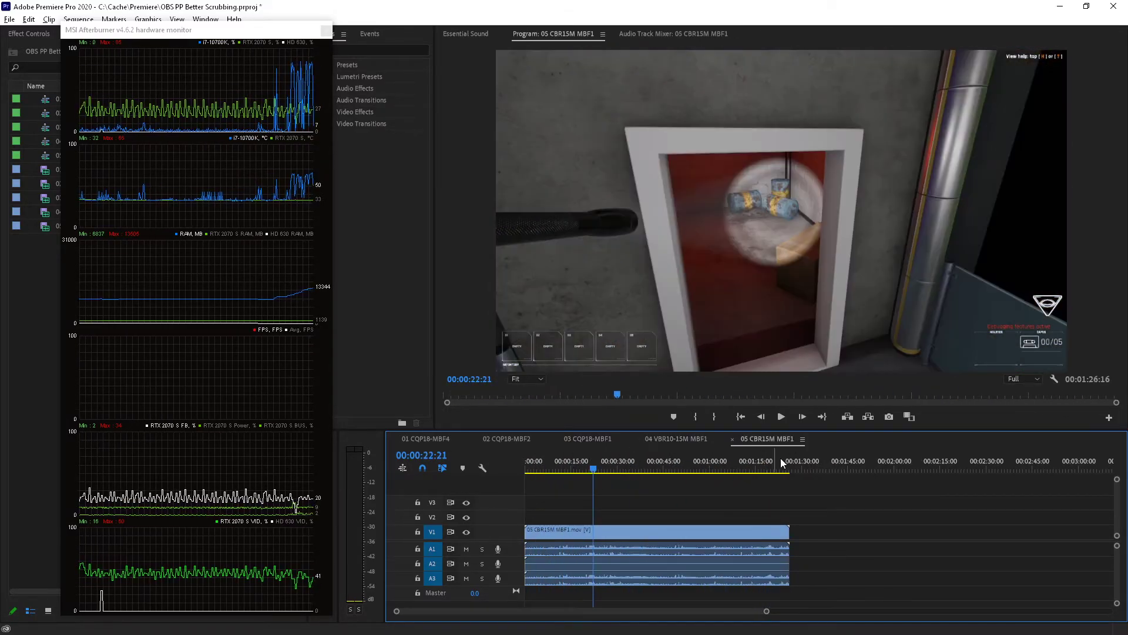
left_click_drag(781, 457, 573, 467)
Scrub the 03 CQP18-MBF1 sequence and compare its responsiveness with 04 VBR10-15M MBF1.
left_click(676, 439)
left_click(588, 438)
left_click_drag(650, 462, 559, 481)
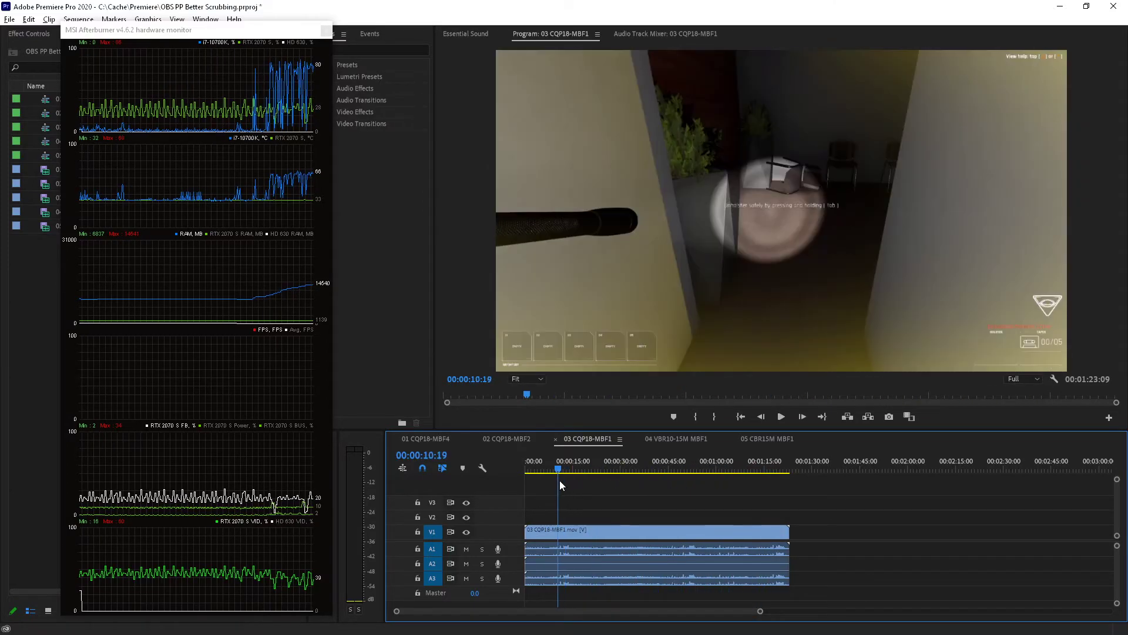
left_click(673, 438)
left_click_drag(708, 462, 620, 473)
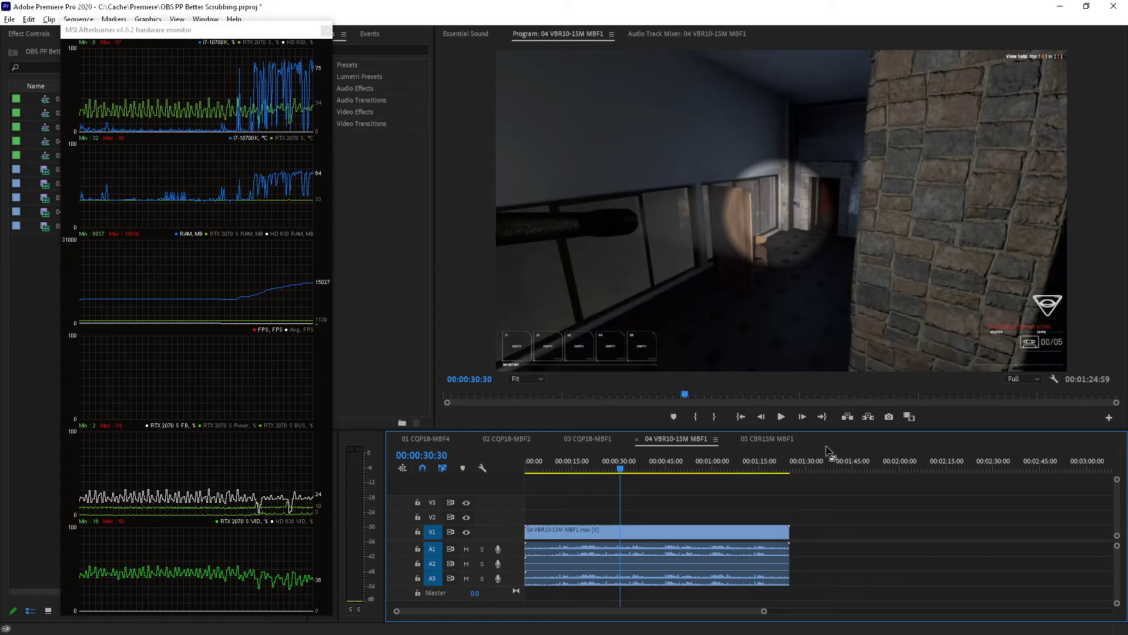
Alternate between scrubbing 05 CBR15M MBF1 and 04 VBR10-15M MBF1 to compare CBR with VBR responsiveness.
left_click(767, 438)
left_click_drag(721, 468, 607, 469)
left_click(686, 442)
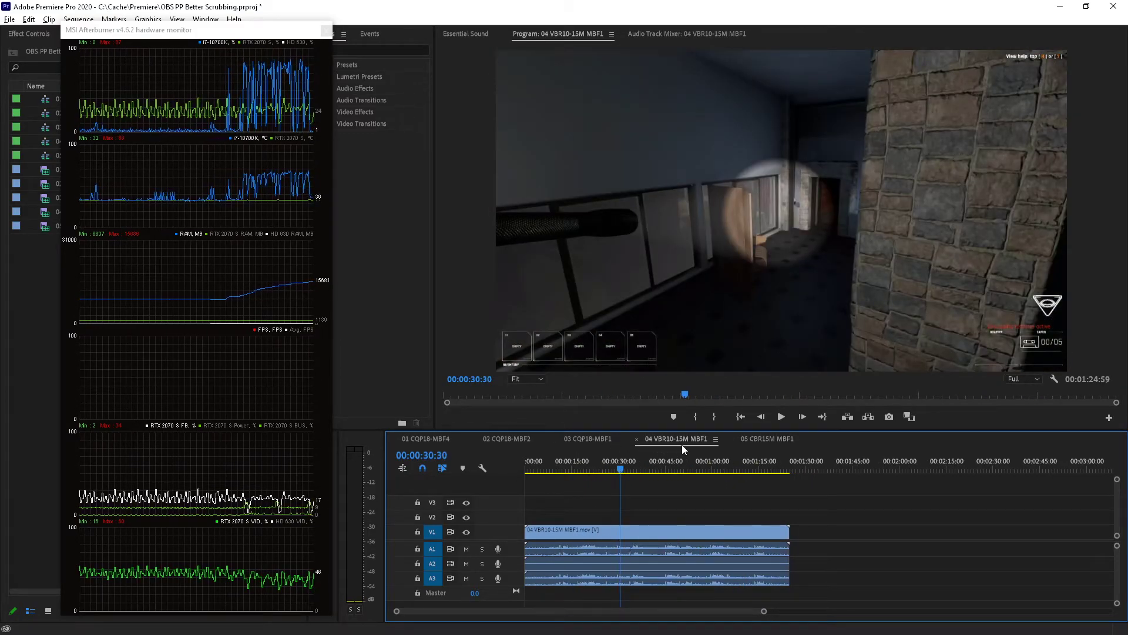
left_click_drag(731, 468, 760, 467)
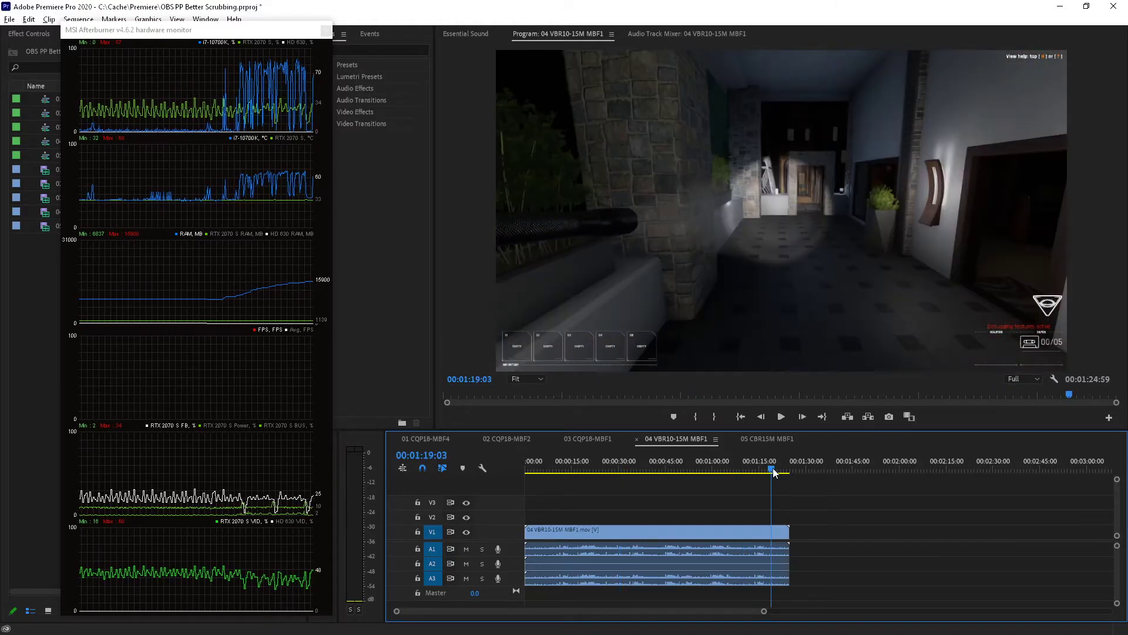
left_click(767, 439)
left_click_drag(576, 467, 653, 475)
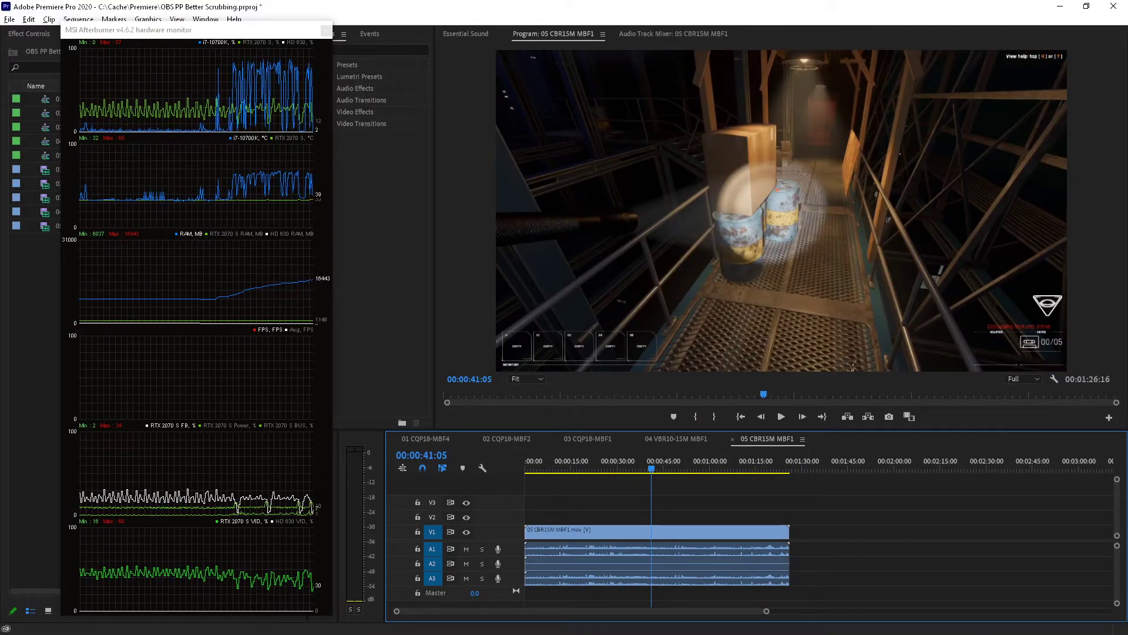
Compare the file size of the 04 VBR10-15M MBF1 recording with the others in the OBS PP Scrubbing folder, and return to Premiere Pro.
key("alt+Tab")
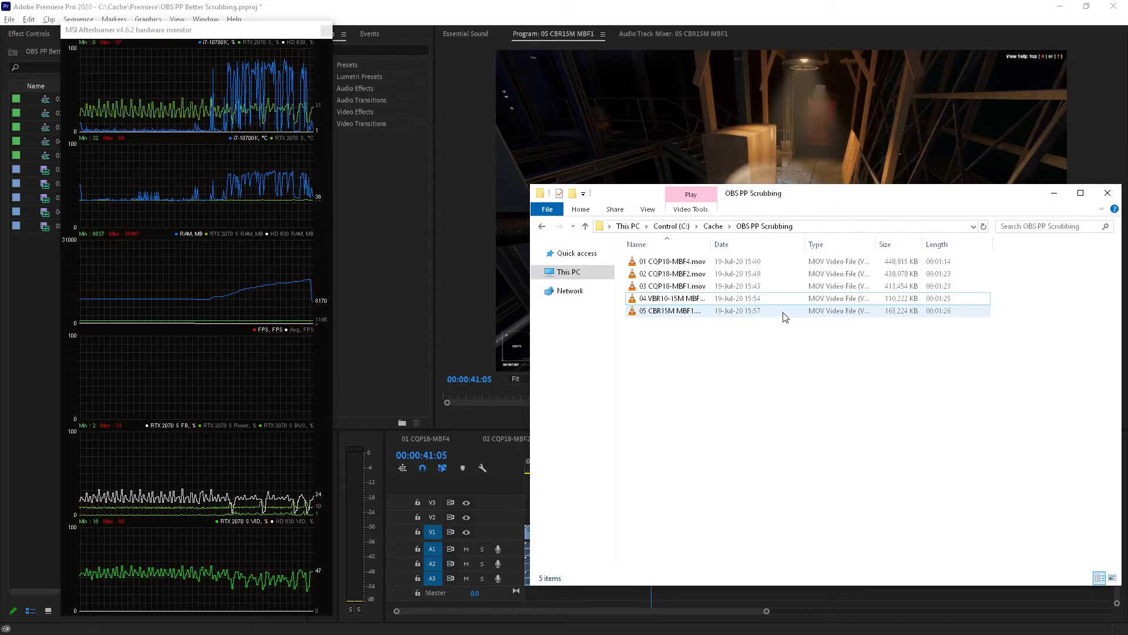
left_click(908, 300)
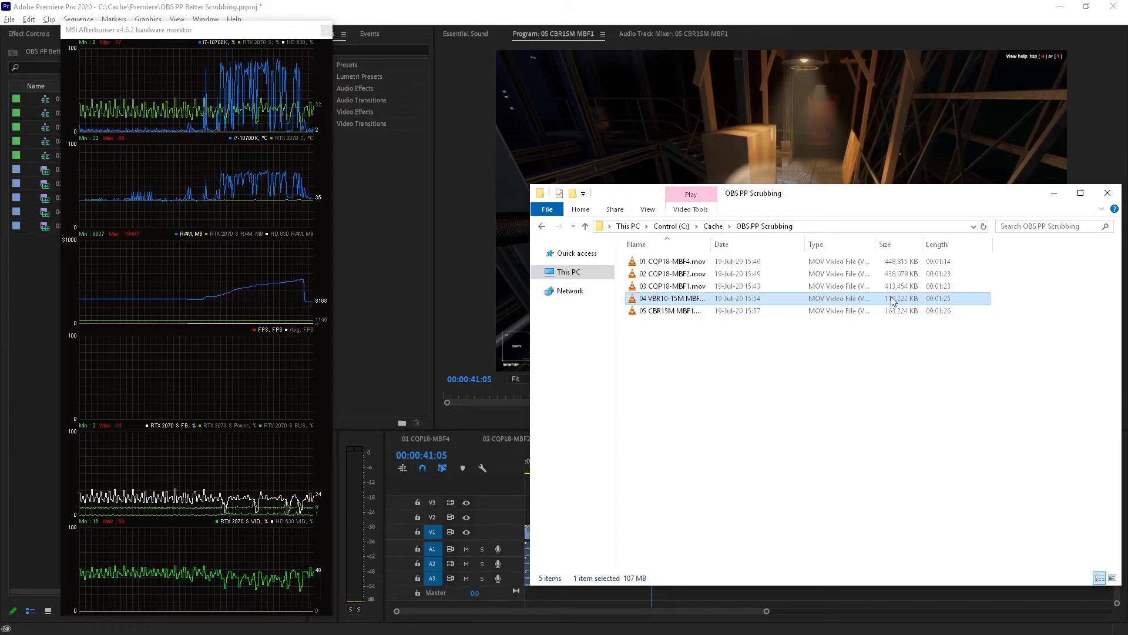
left_click_drag(891, 301, 841, 36)
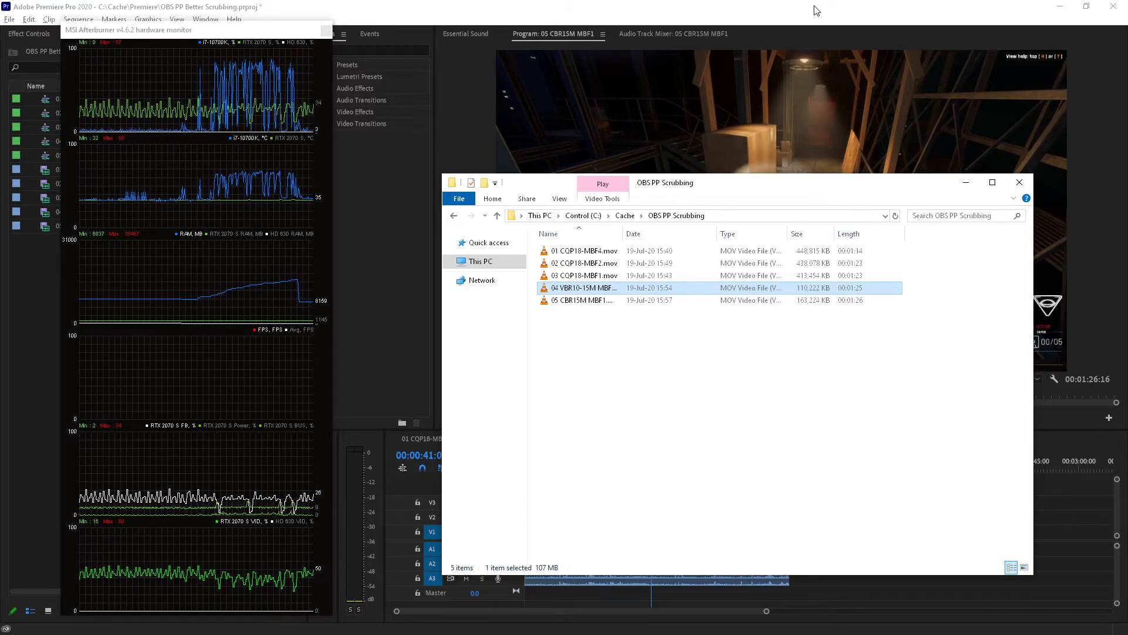
left_click(816, 10)
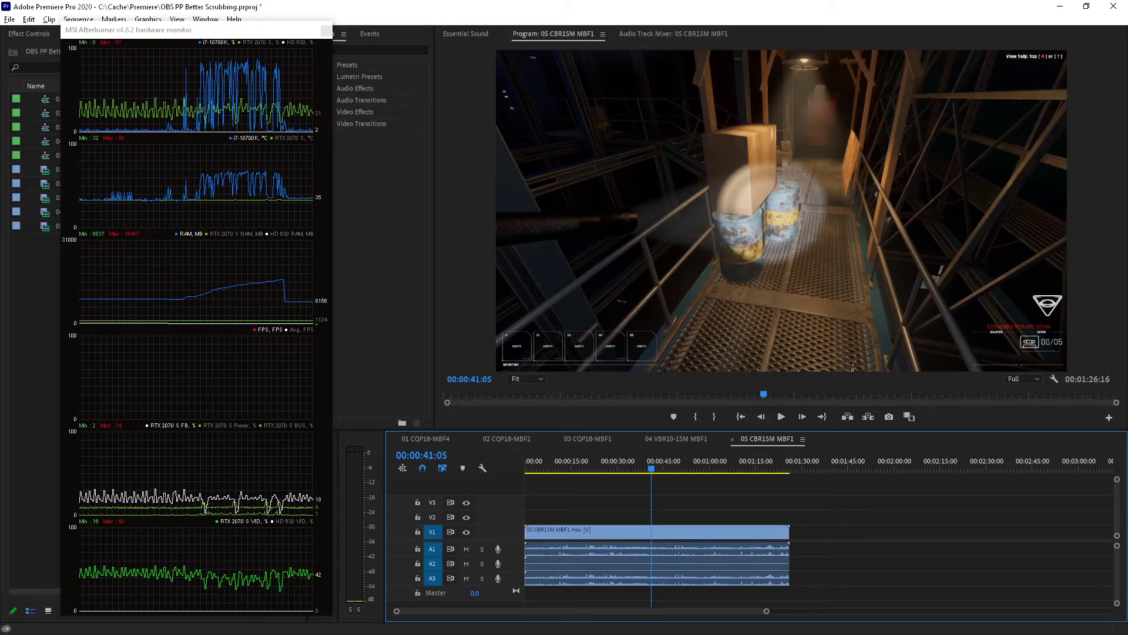
left_click(205, 30)
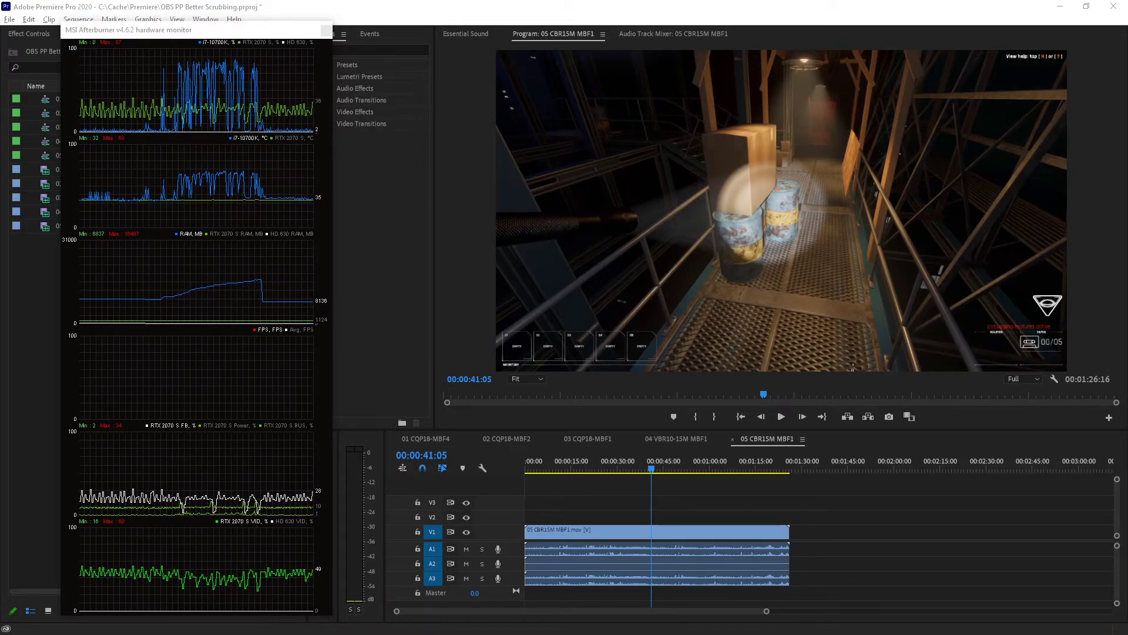
Switch to the Notepad++ test notes and examine the OBS recording settings listed under Test1.
key("alt+Tab")
left_click_drag(773, 83, 633, 81)
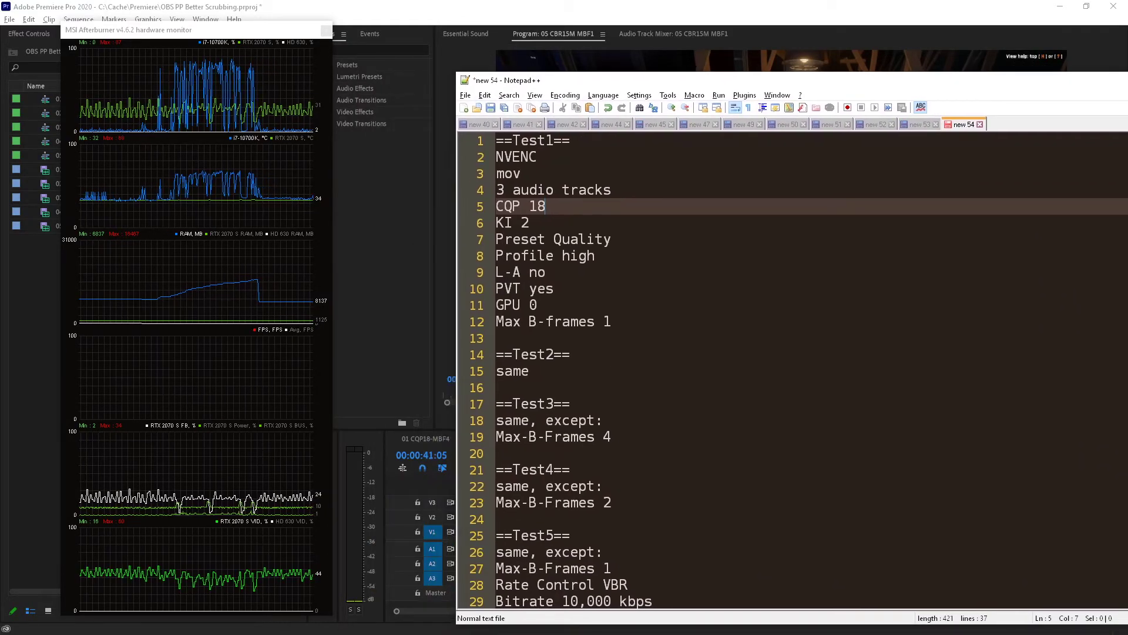
left_click_drag(532, 140, 556, 206)
left_click(539, 240)
left_click_drag(617, 326, 463, 150)
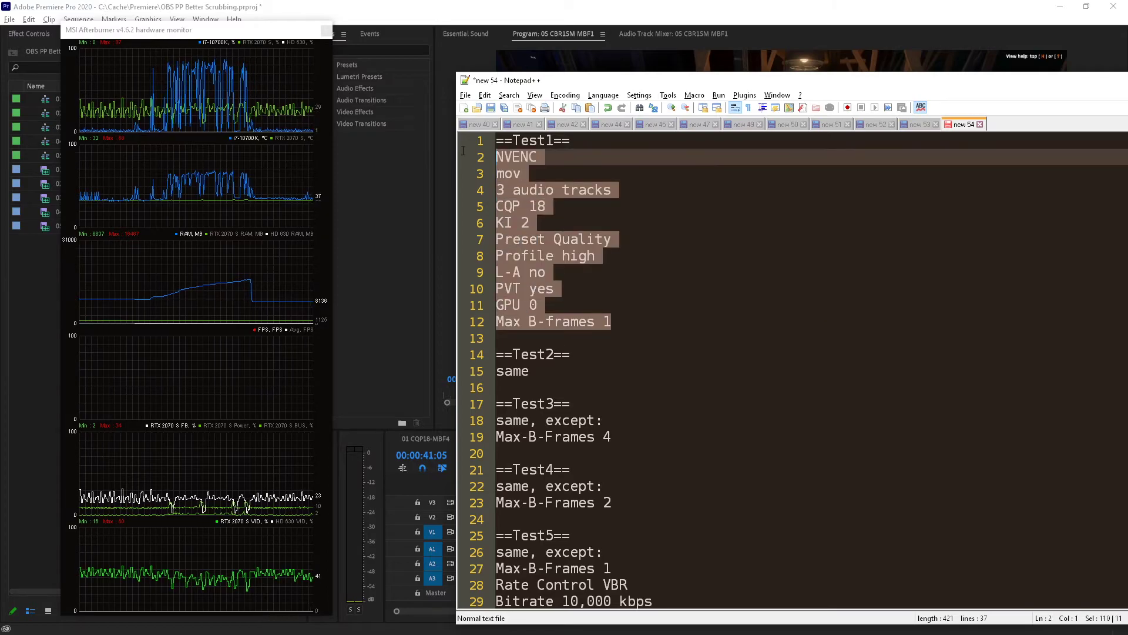
left_click(539, 141)
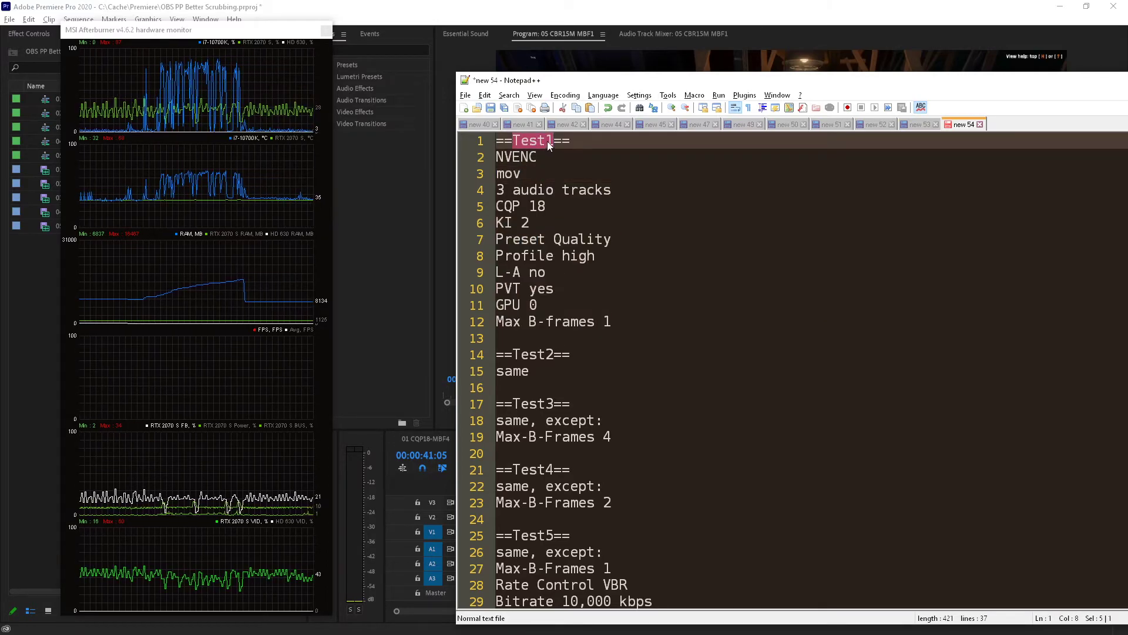
Examine the Test2 to Test6 settings in the notes, undoing the accidental removal of the Test2 entry.
scroll(550, 146, "down", 2)
left_click(591, 271)
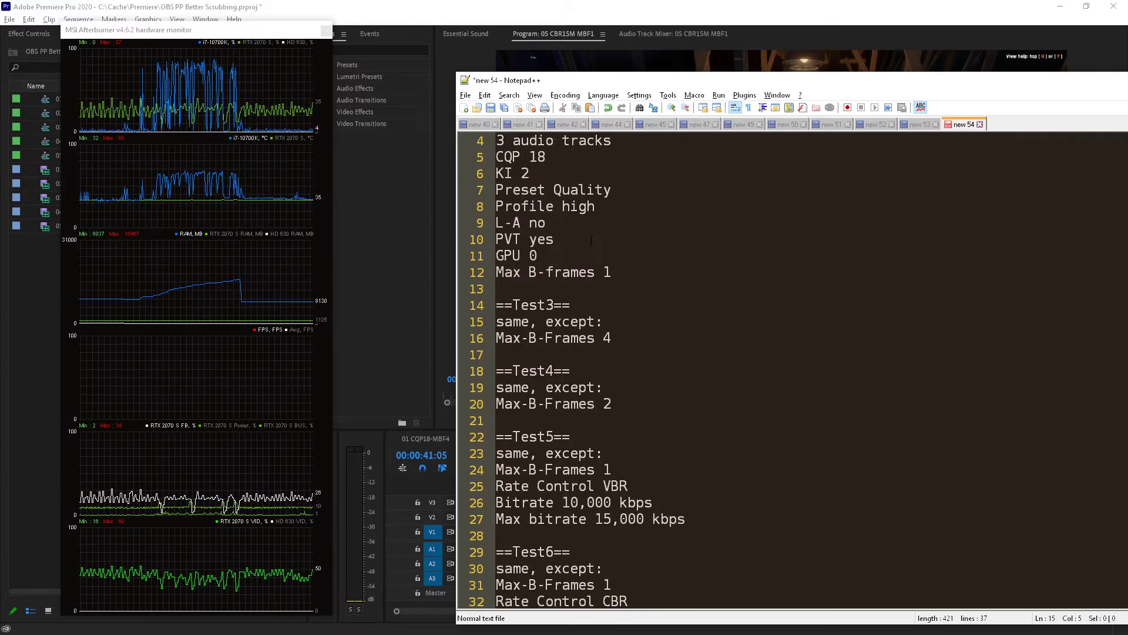
key("ctrl+z")
left_click_drag(611, 322, 495, 141)
left_click(588, 387)
scroll(621, 344, "down", 3)
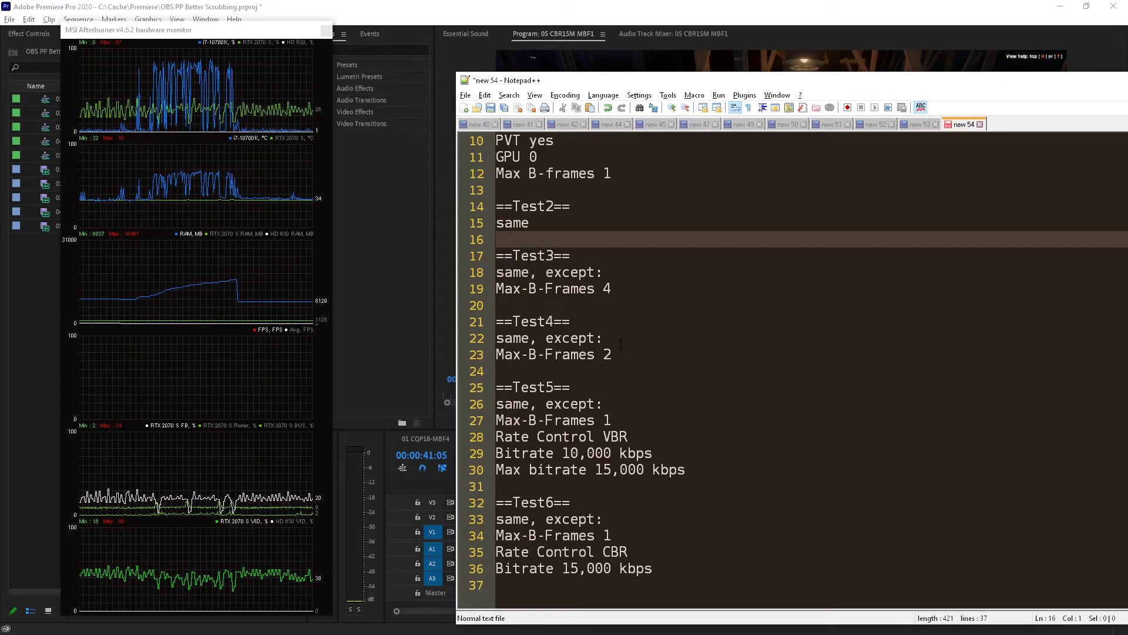
left_click_drag(618, 256, 617, 289)
left_click(621, 322)
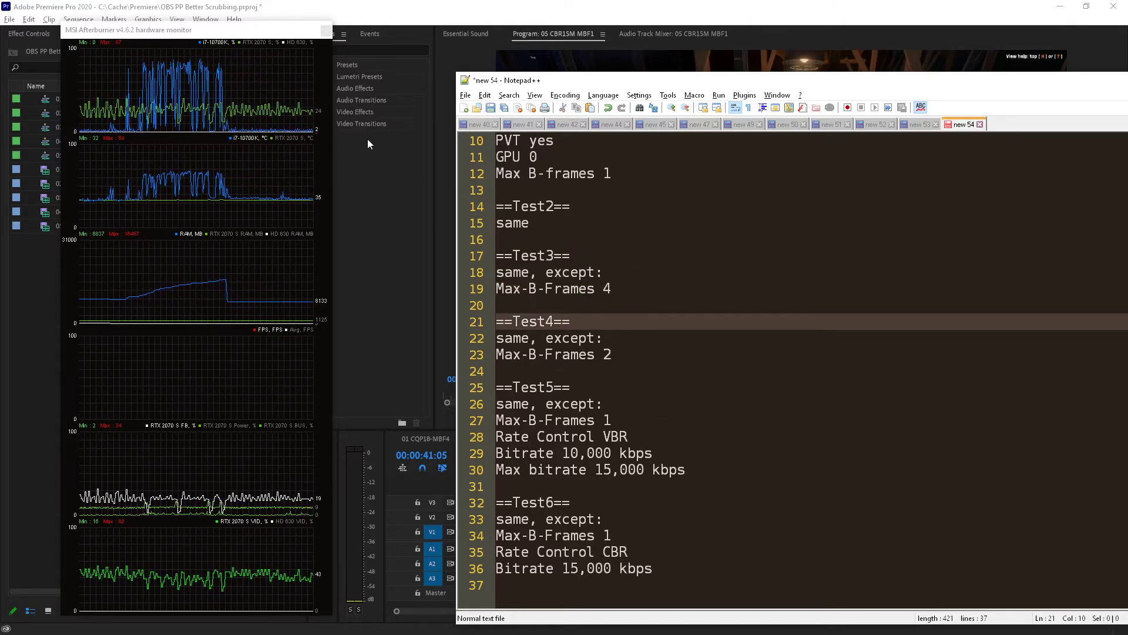
Move the Notepad++ notes out of view and reposition the MSI Afterburner hardware monitor so the Effects panel is uncovered.
left_click_drag(194, 30, 349, 35)
left_click(632, 288)
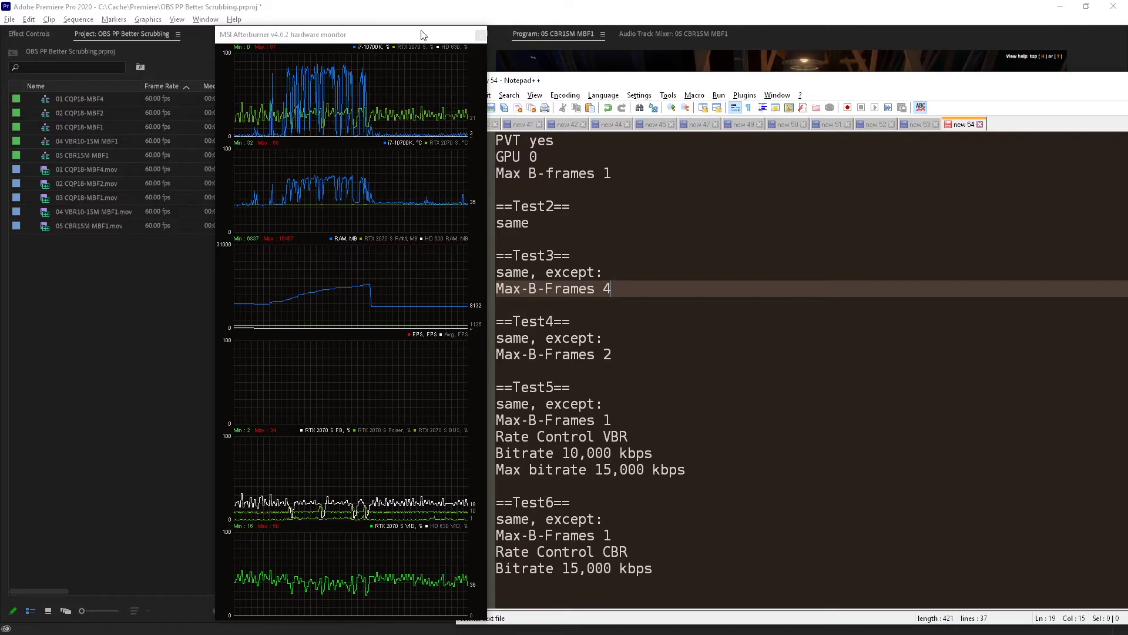
left_click_drag(423, 36, 238, 25)
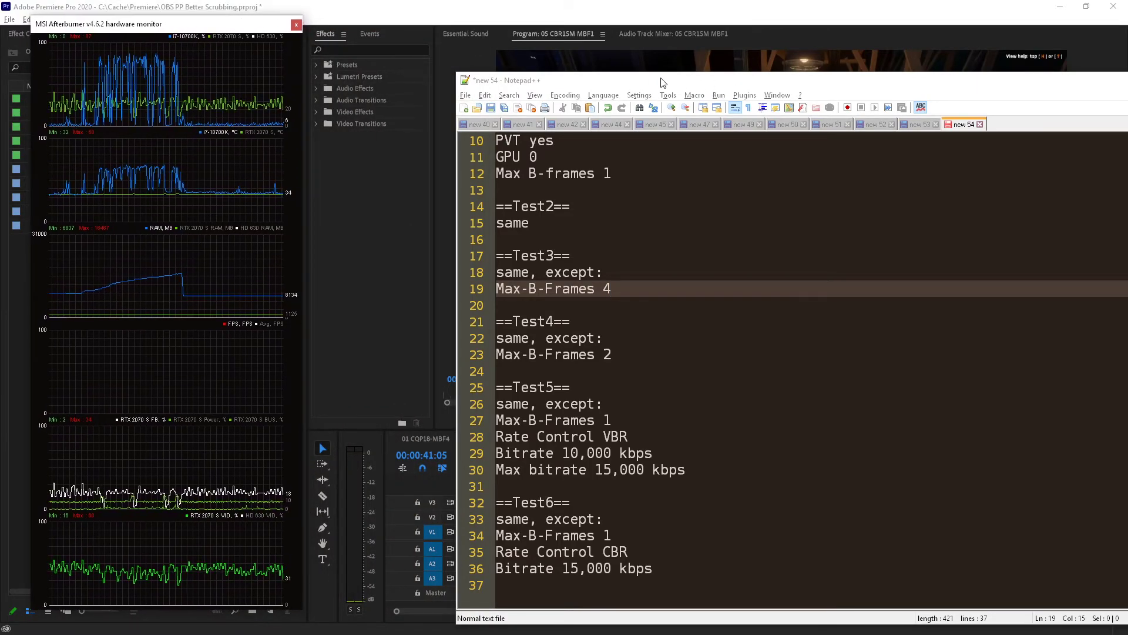
left_click_drag(662, 83, 1127, 82)
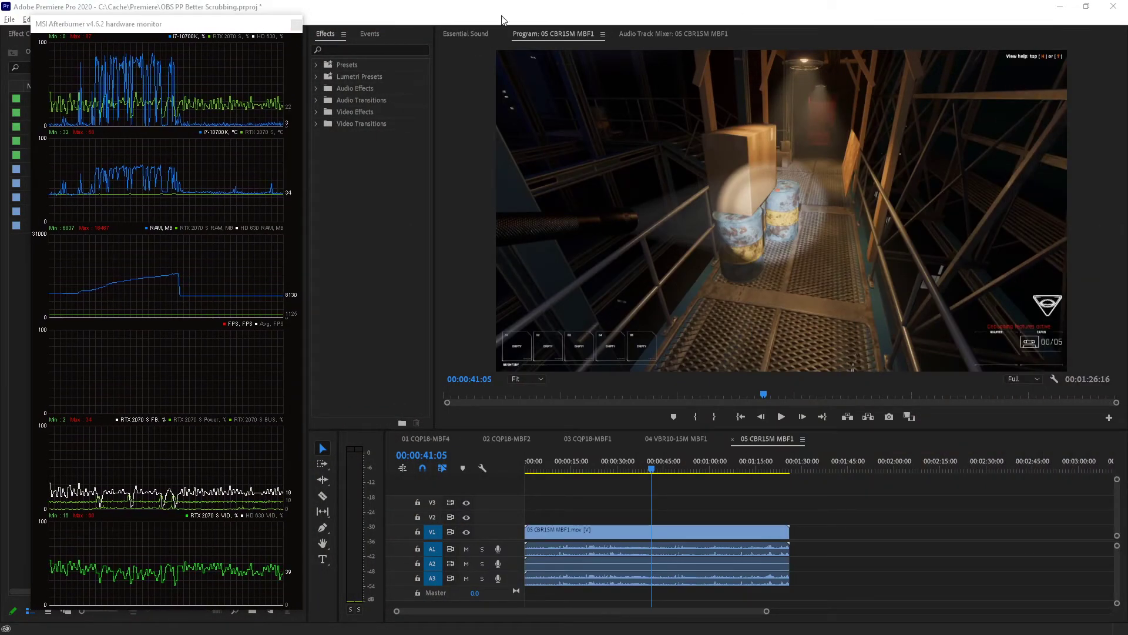
left_click_drag(149, 30, 123, 18)
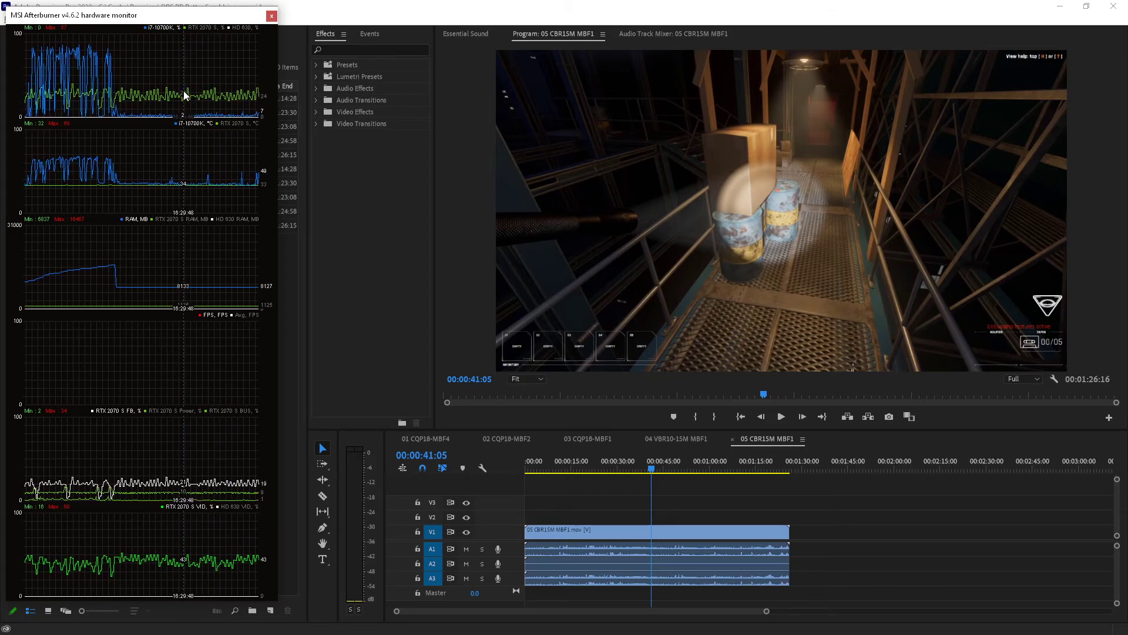
left_click_drag(182, 16, 205, 23)
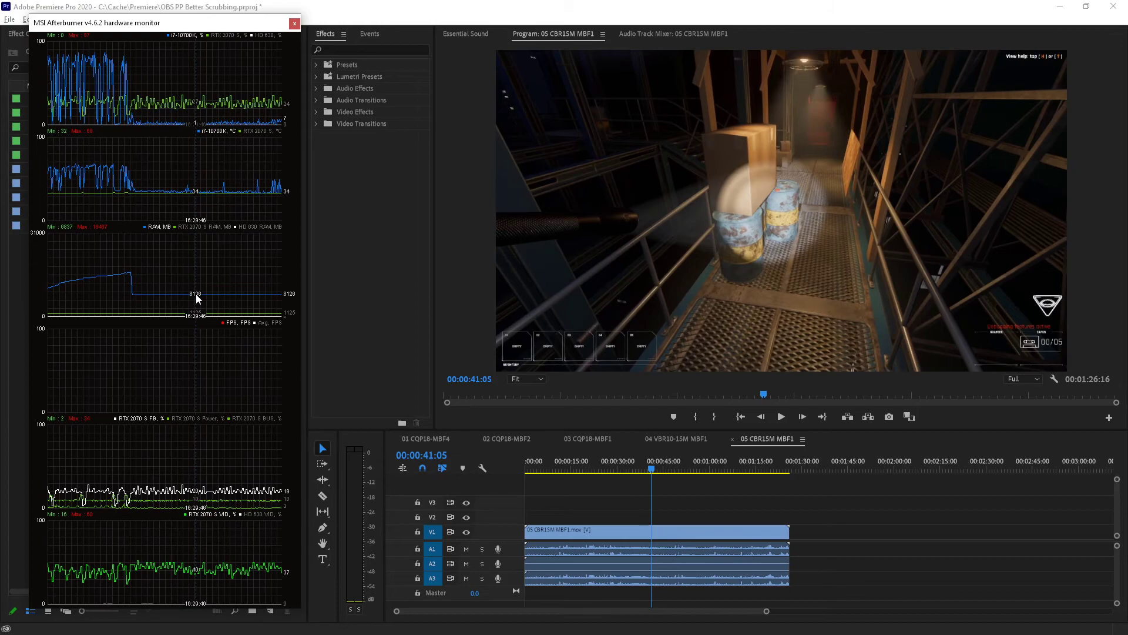
right_click(159, 129)
left_click(297, 111)
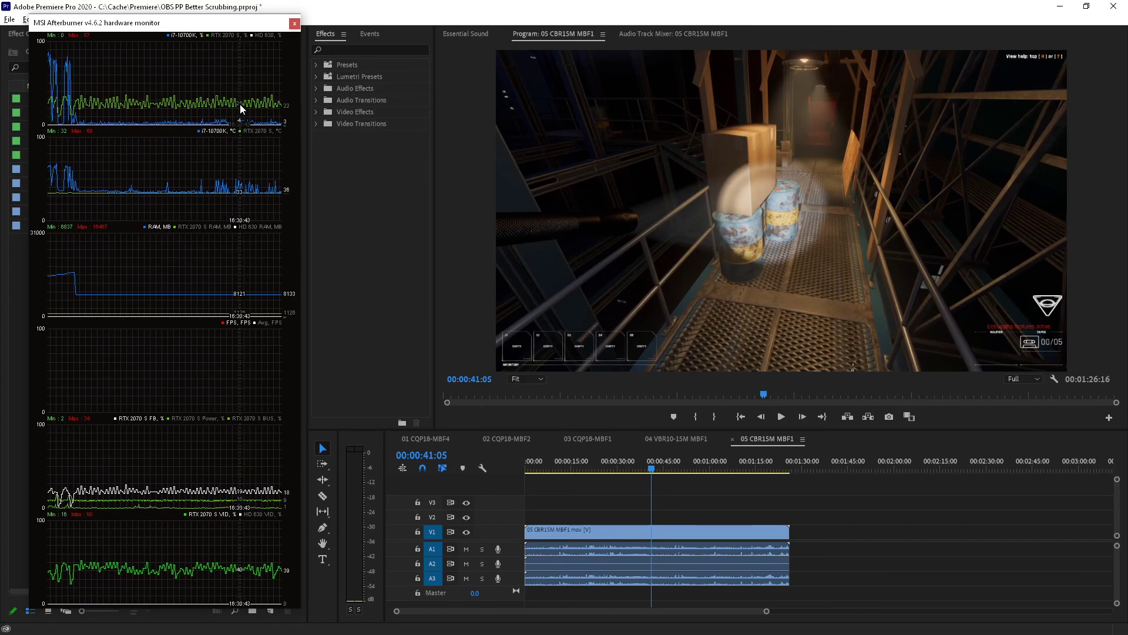
left_click_drag(249, 25, 246, 25)
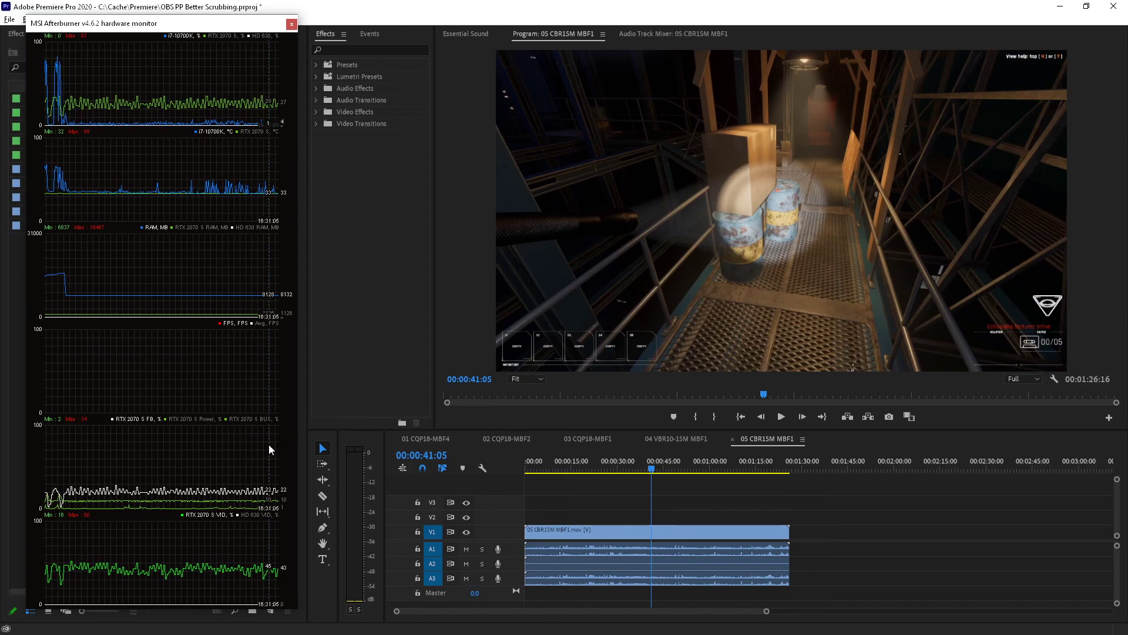
key("alt+Tab")
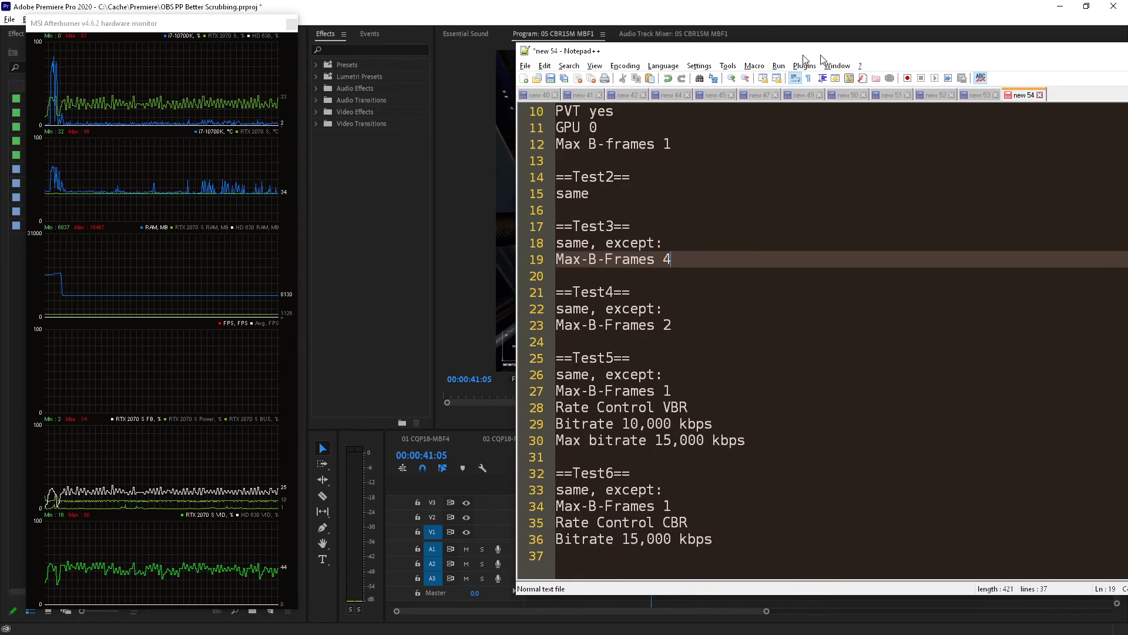
key("alt+Tab")
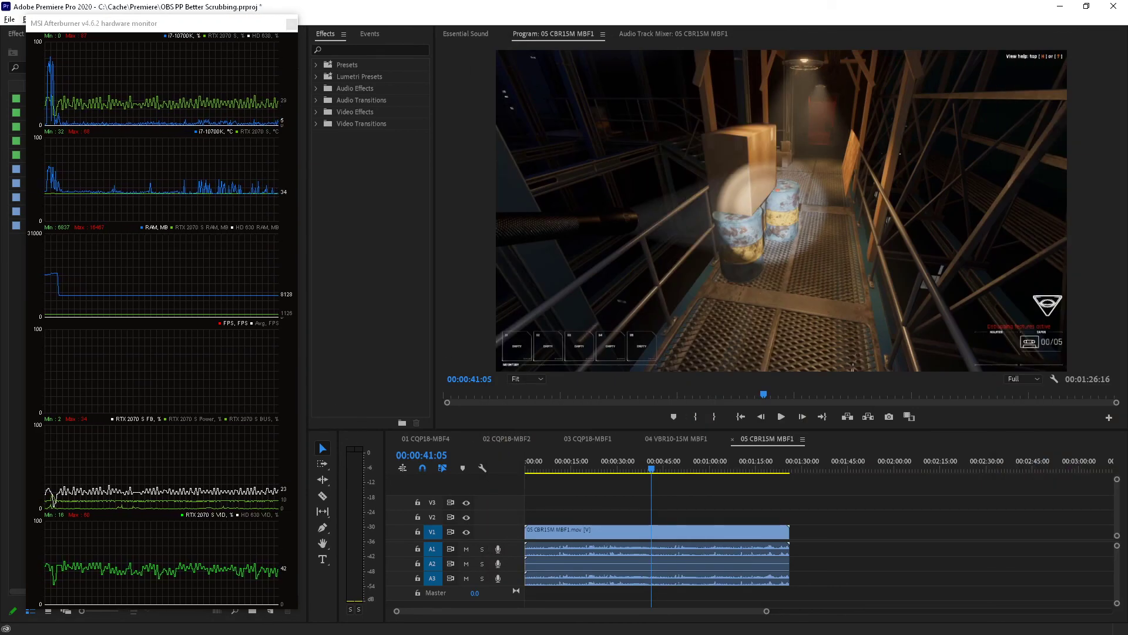
Scrub the 04 VBR10-15M MBF1 sequence again and open 03 CQP18-MBF1 for comparison.
left_click(676, 438)
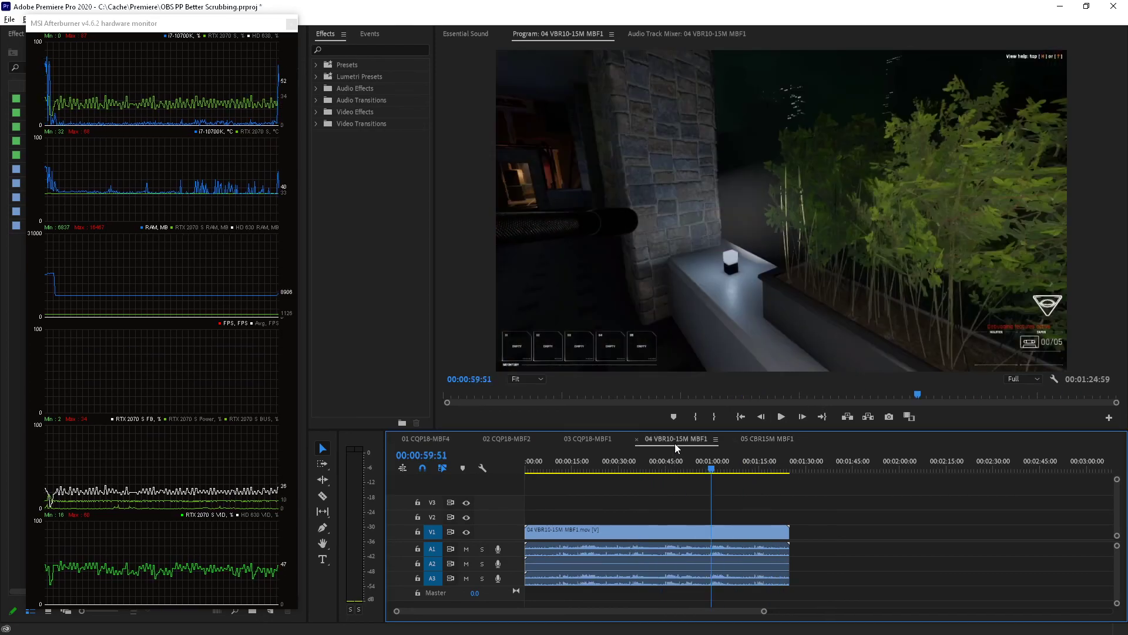
left_click_drag(676, 468, 700, 470)
left_click(594, 441)
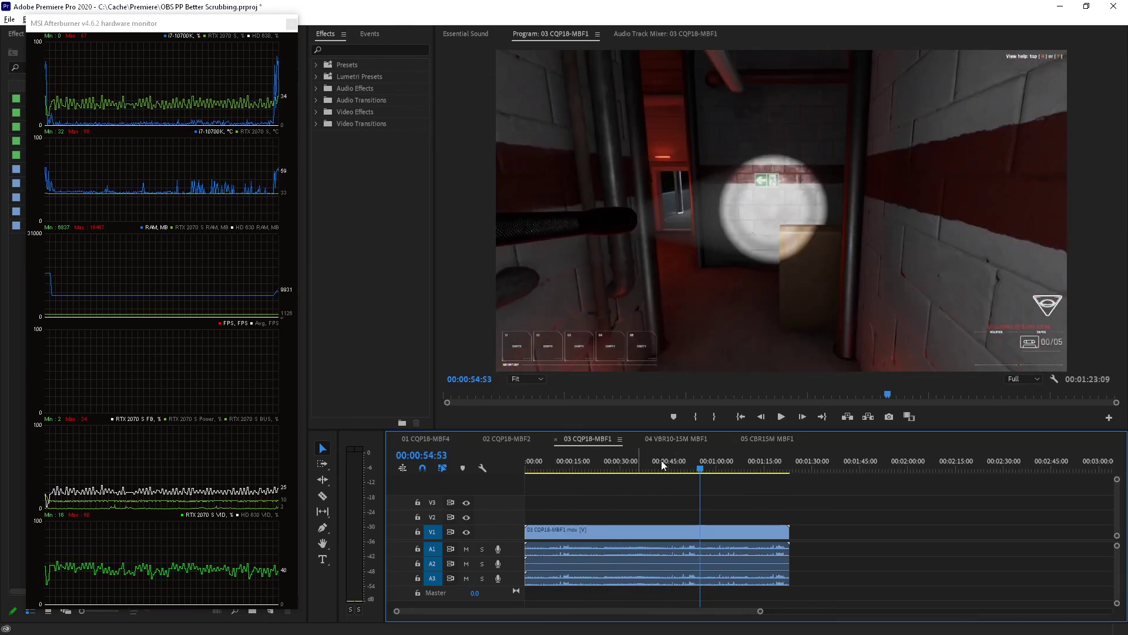